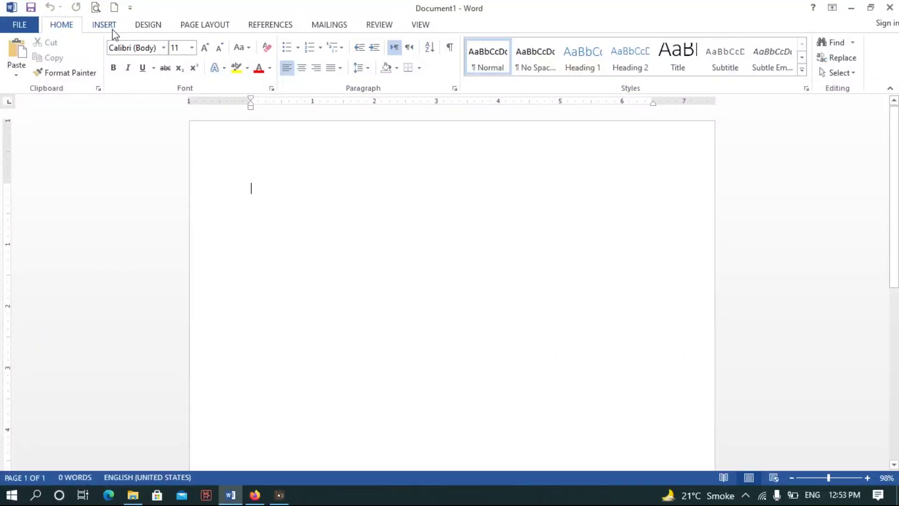
# - Insert the first house image from the Desktop 'rea' folder into the document
pyautogui.click(111, 28)
pyautogui.click(130, 74)
pyautogui.click(54, 134)
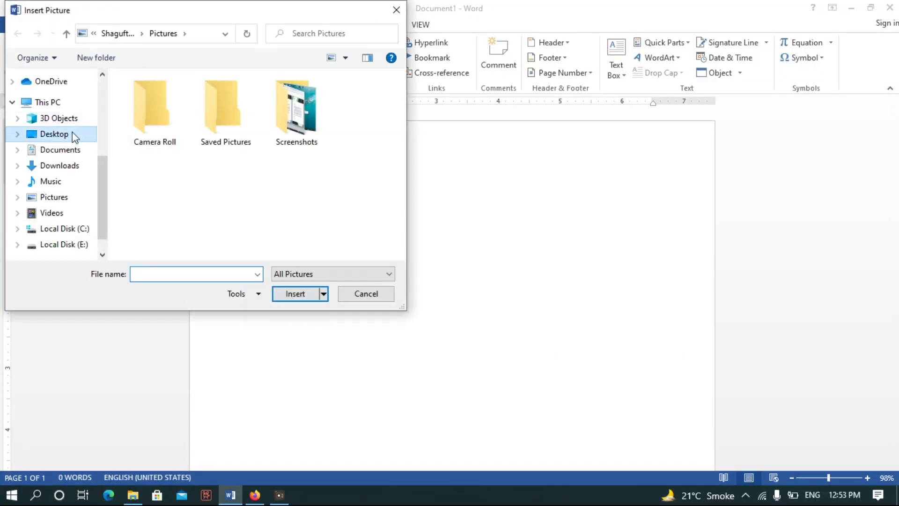
pyautogui.doubleClick(181, 195)
pyautogui.click(187, 116)
pyautogui.doubleClick(186, 116)
# - Move the photo to the page's top-left corner, stretch it to full page width and slightly taller
pyautogui.click(585, 58)
pyautogui.click(438, 297)
pyautogui.moveTo(438, 298); pyautogui.dragTo(377, 237)
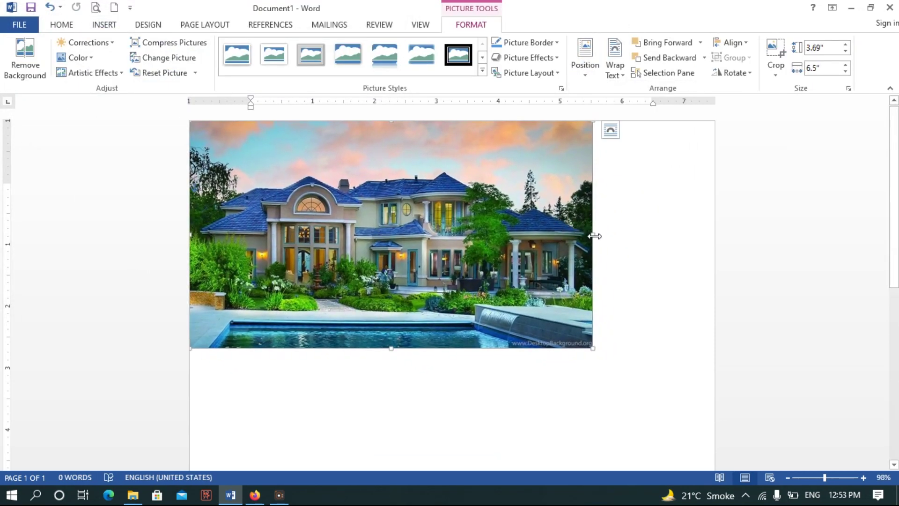
pyautogui.moveTo(593, 234); pyautogui.dragTo(715, 235)
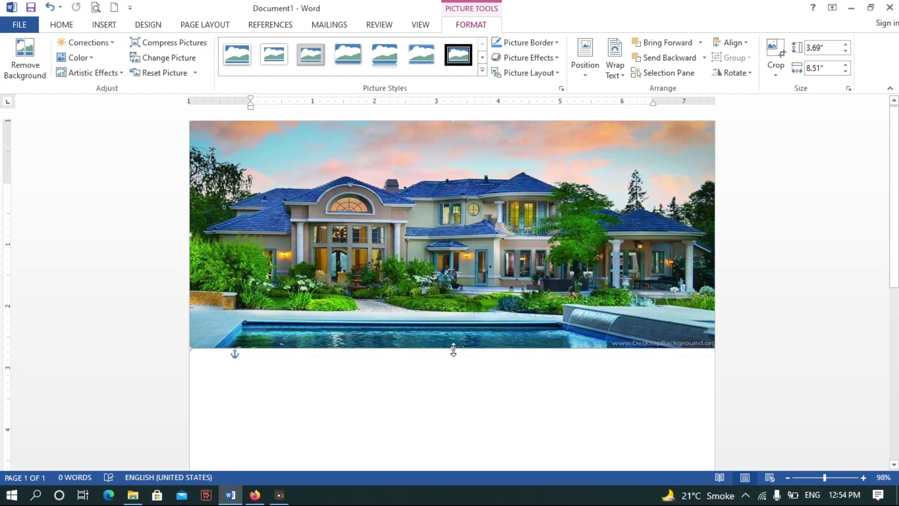
pyautogui.moveTo(452, 354); pyautogui.dragTo(452, 364)
pyautogui.click(443, 430)
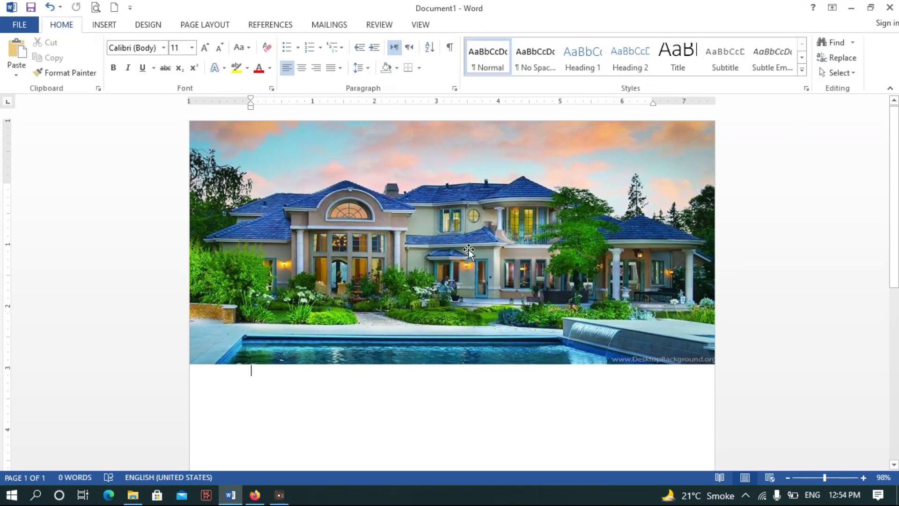
pyautogui.click(103, 24)
pyautogui.click(180, 57)
pyautogui.click(184, 126)
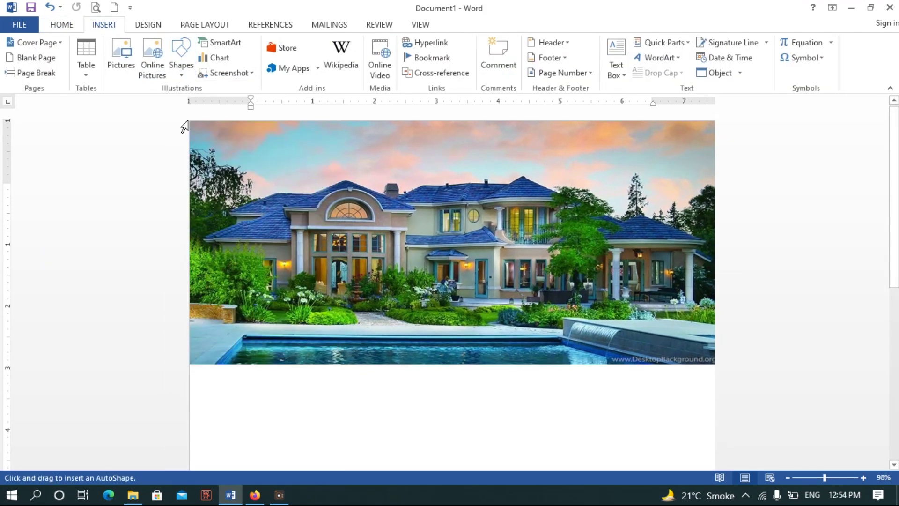
# - Cover the whole photo with a black rectangle set to about 18% transparency
pyautogui.moveTo(190, 120); pyautogui.dragTo(714, 364)
pyautogui.click(226, 57)
pyautogui.click(325, 42)
pyautogui.click(311, 72)
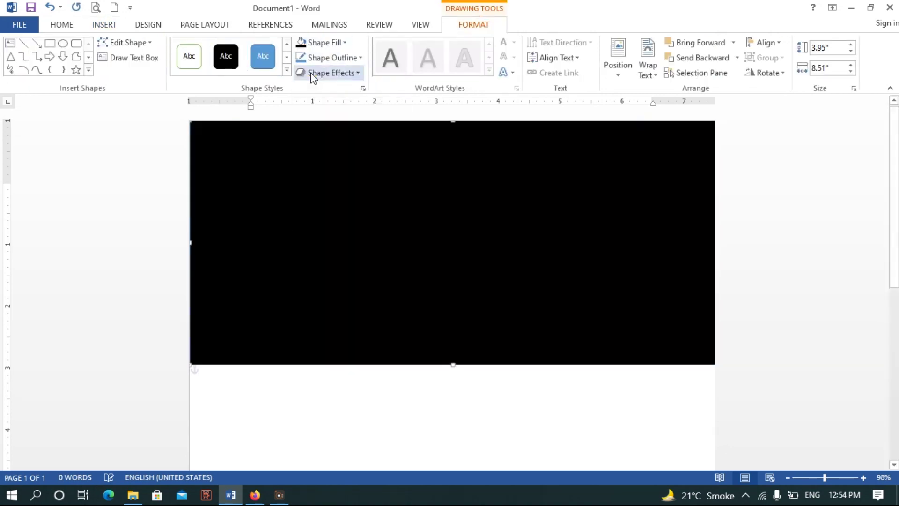
pyautogui.click(346, 42)
pyautogui.rightClick(277, 230)
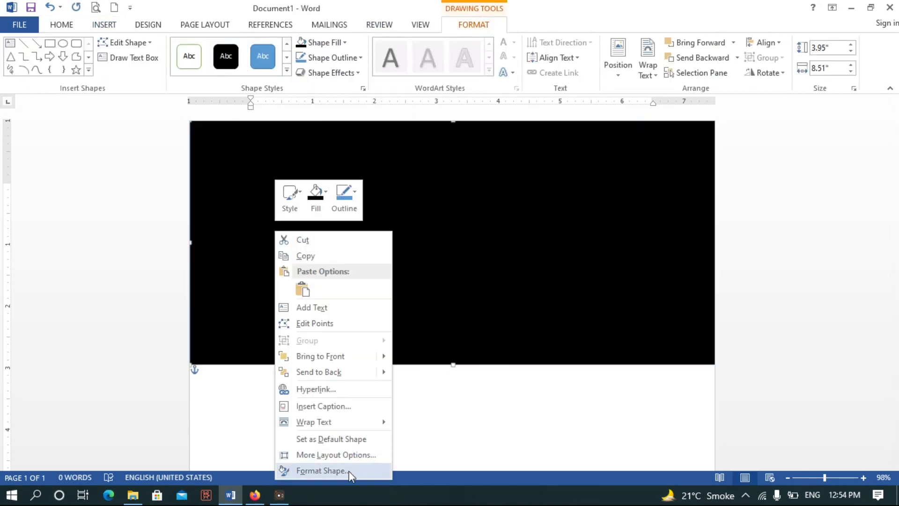
pyautogui.click(331, 474)
pyautogui.click(743, 164)
pyautogui.moveTo(796, 285); pyautogui.dragTo(803, 289)
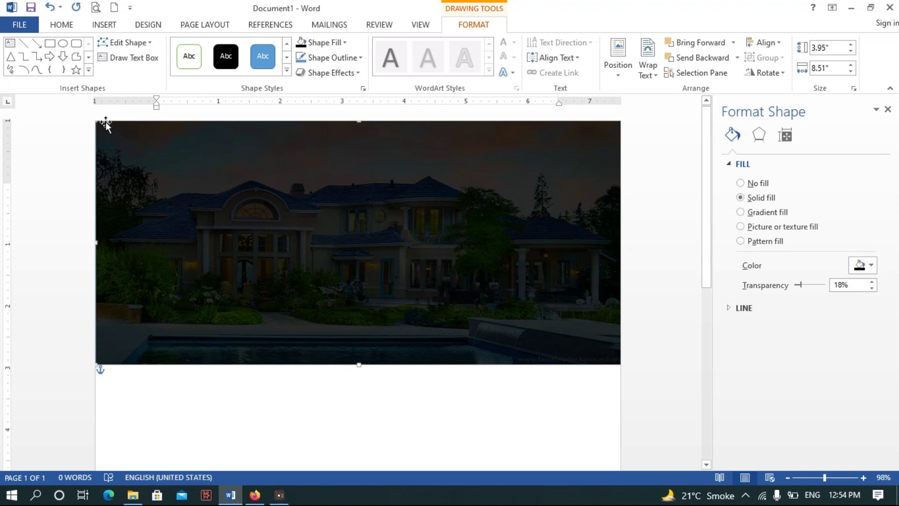
# - Draw a small rectangle over the photo's upper left and start typing text inside it
pyautogui.click(55, 45)
pyautogui.moveTo(120, 175); pyautogui.dragTo(275, 212)
pyautogui.rightClick(239, 190)
pyautogui.click(289, 277)
pyautogui.write('e')
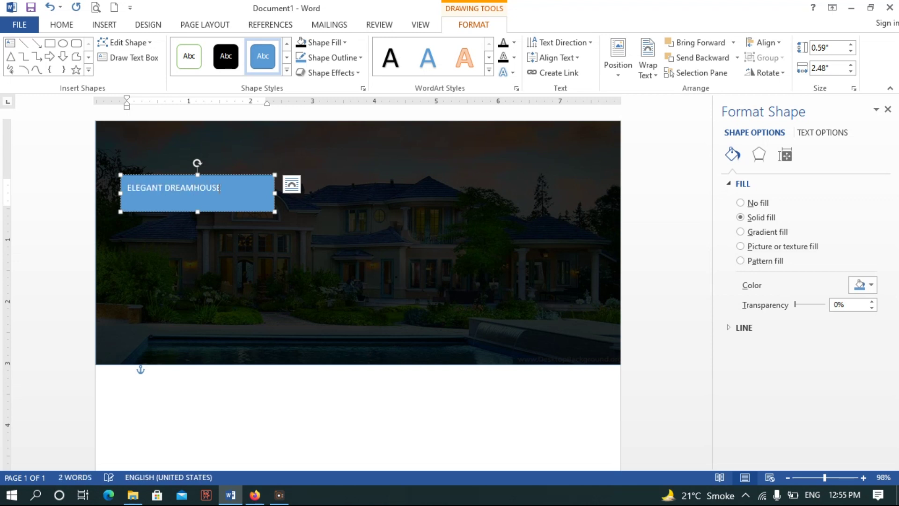
# - Type the headline in the box and enlarge its font
pyautogui.write('E')
pyautogui.hotkey('ctrl', 'a')
pyautogui.click(61, 26)
pyautogui.click(206, 49)
pyautogui.click(206, 49)
pyautogui.click(206, 49)
pyautogui.click(206, 48)
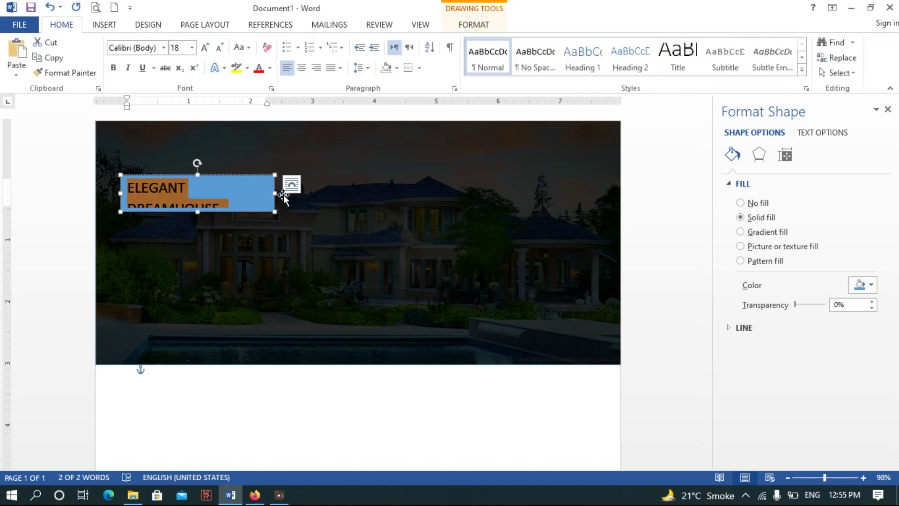
pyautogui.click(269, 175)
# - Remove the headline box's blue fill and its outline
pyautogui.click(473, 25)
pyautogui.click(323, 42)
pyautogui.click(334, 157)
pyautogui.click(332, 57)
pyautogui.click(347, 179)
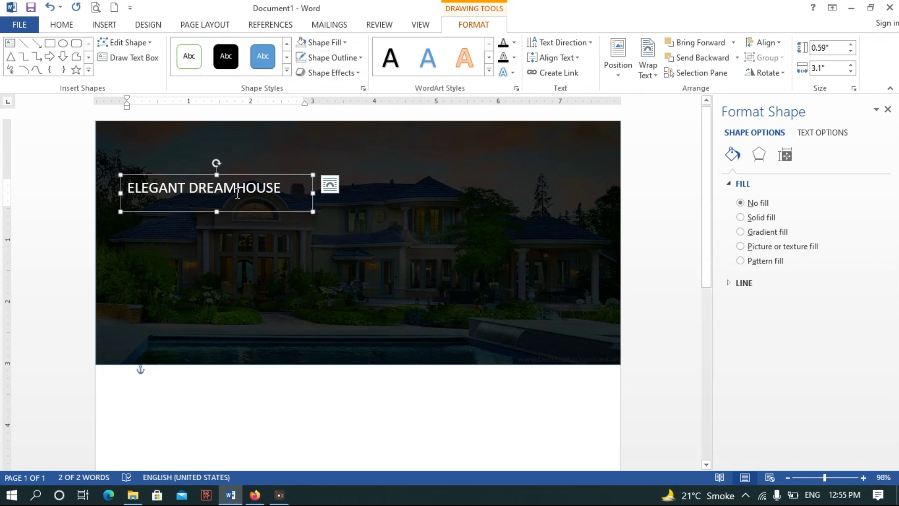
# - Grow the headline to 22 pt, widen the box to one line and move it up-left
pyautogui.hotkey('ctrl', 'a')
pyautogui.click(75, 29)
pyautogui.click(205, 49)
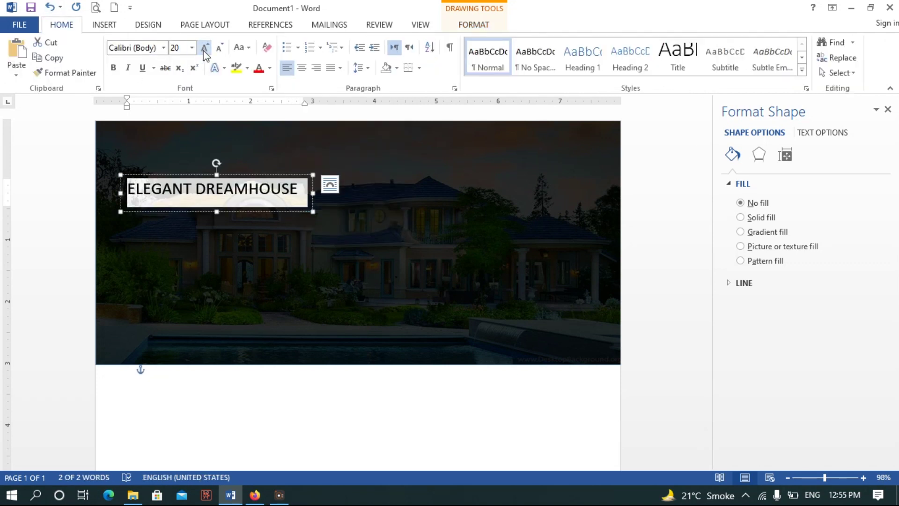
pyautogui.click(204, 49)
pyautogui.write('Panton Black C')
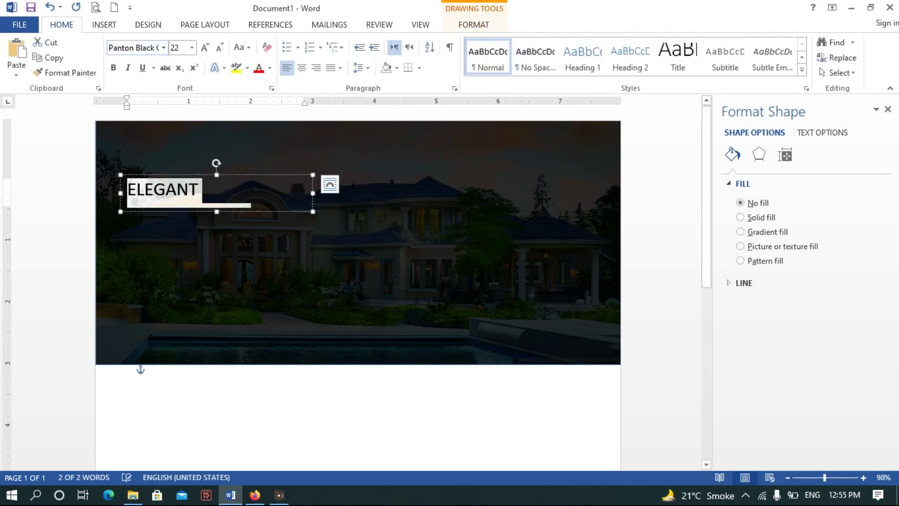
pyautogui.moveTo(313, 212); pyautogui.dragTo(358, 219)
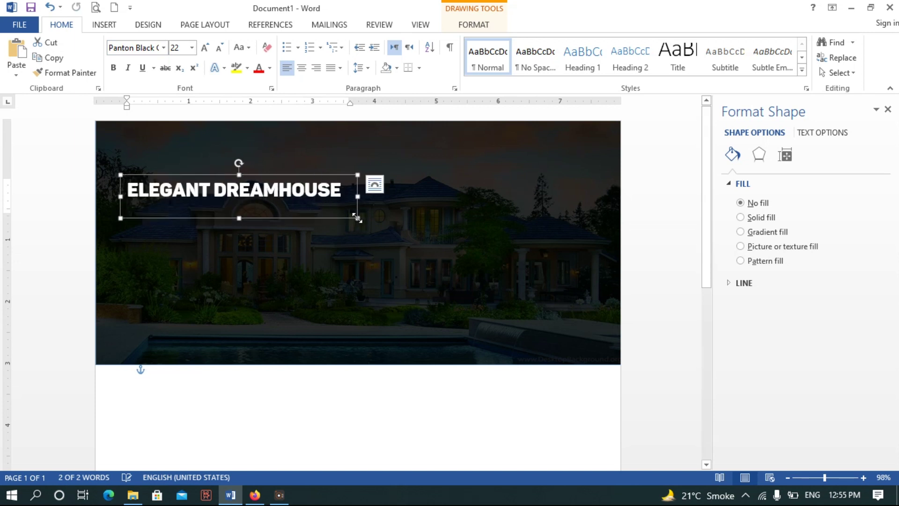
pyautogui.moveTo(276, 179); pyautogui.dragTo(268, 168)
pyautogui.moveTo(233, 208)
pyautogui.mouseDown()
pyautogui.moveTo(231, 191)
pyautogui.moveTo(222, 212)
pyautogui.mouseUp()
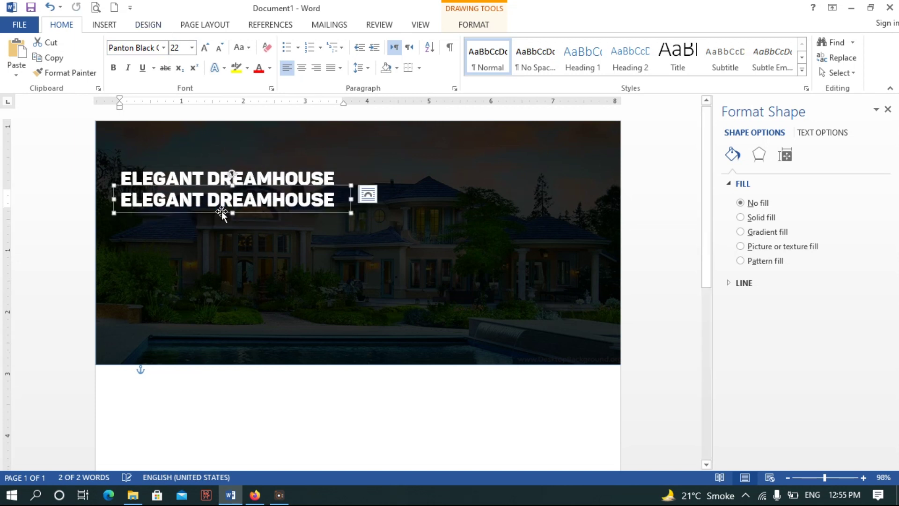
# - Retype the copied box as DREAM HOME FOR SALE and the upper box as ELEGANT HOUSE
pyautogui.tripleClick(341, 204)
pyautogui.write('HOME FOR SALE')
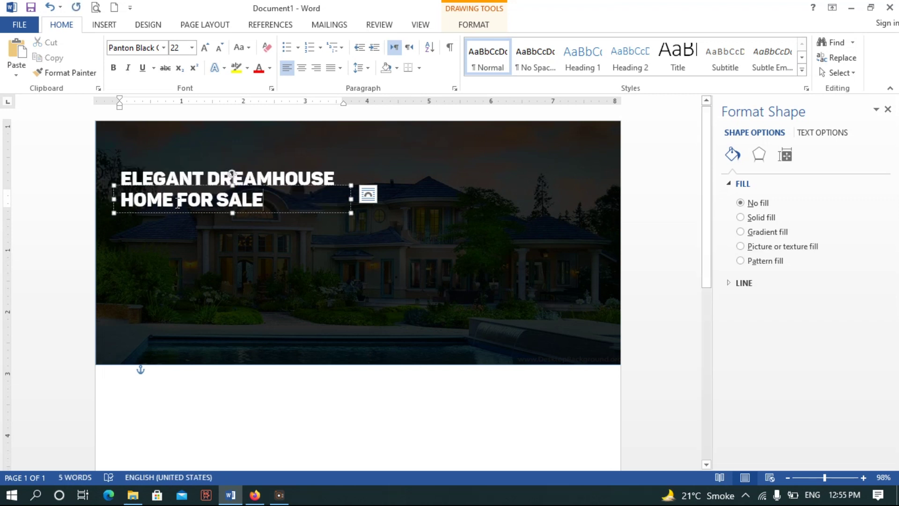
pyautogui.write('DREAM')
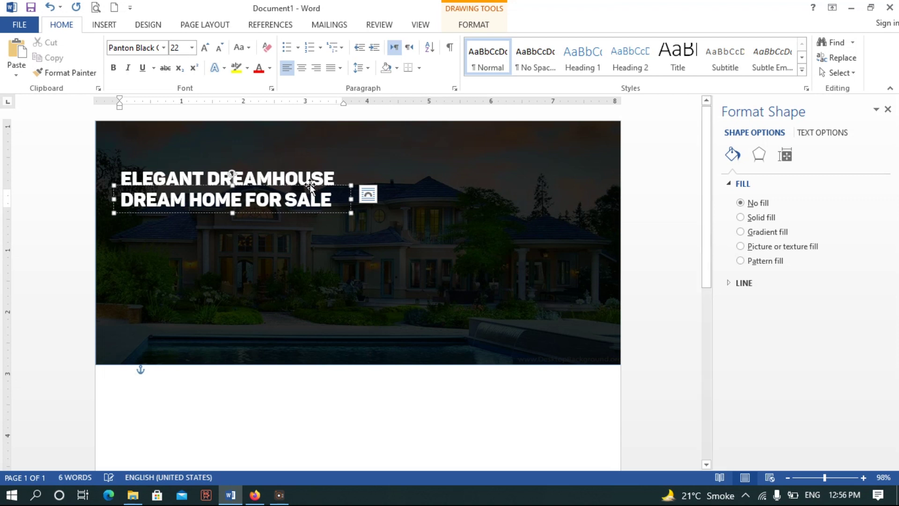
pyautogui.click(308, 177)
pyautogui.doubleClick(308, 177)
pyautogui.press('BackSpace')
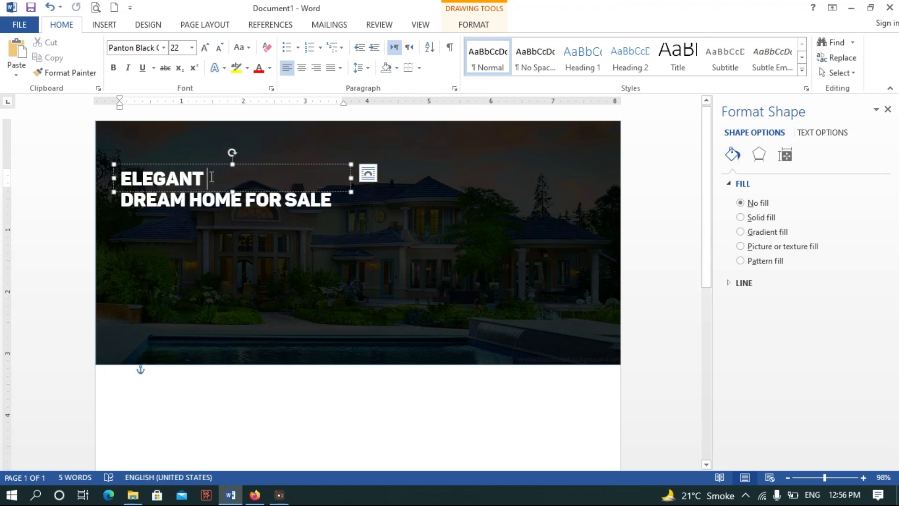
pyautogui.write('HOUSE')
pyautogui.click(269, 227)
pyautogui.click(270, 200)
pyautogui.click(269, 200)
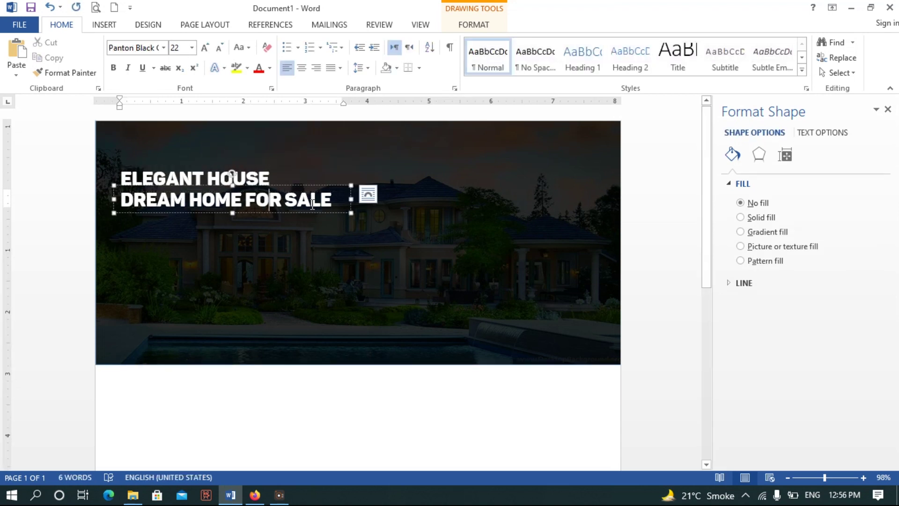
pyautogui.hotkey('ctrl', 'a')
pyautogui.click(141, 356)
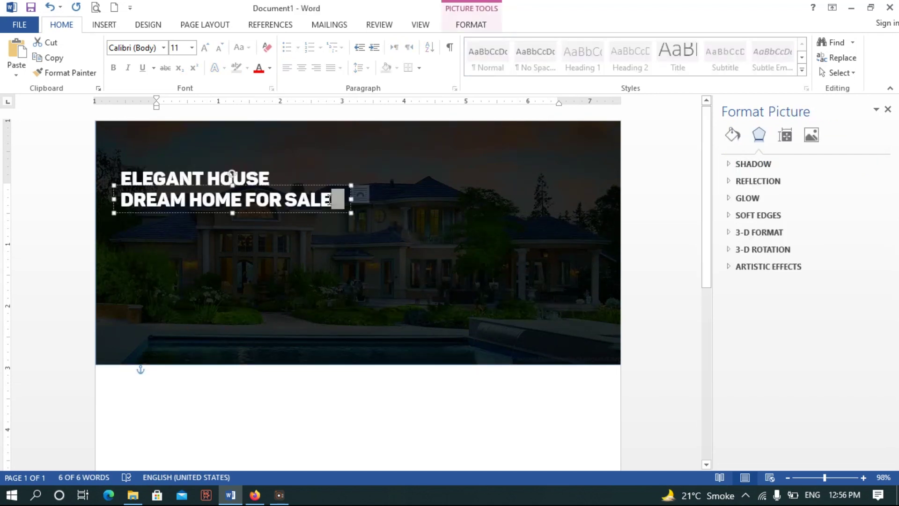
# - Color the DREAM HOME FOR SALE text pink using a custom colour
pyautogui.tripleClick(225, 200)
pyautogui.click(270, 68)
pyautogui.click(357, 205)
pyautogui.click(329, 244)
pyautogui.click(415, 143)
pyautogui.click(302, 328)
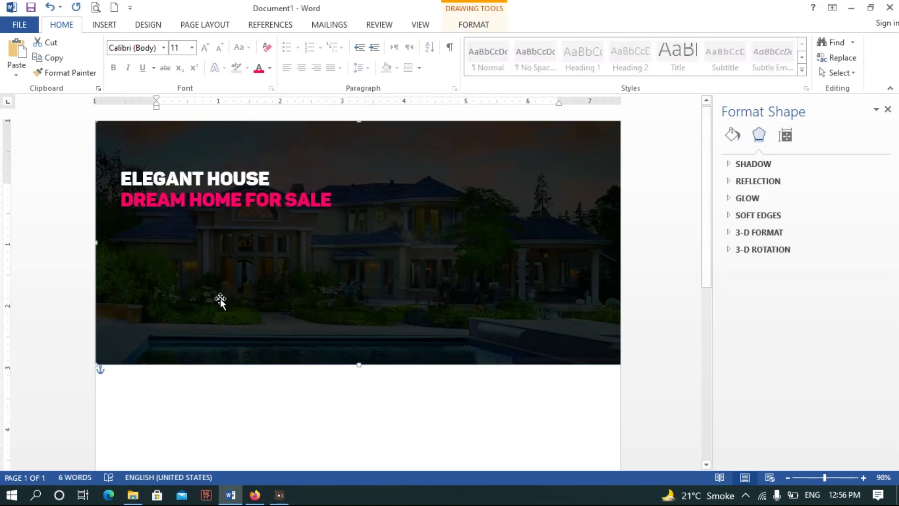
# - Duplicate the headline box below and paste the 'As a realtor…' paragraph into it, enlarged to fit
pyautogui.click(104, 24)
pyautogui.click(181, 59)
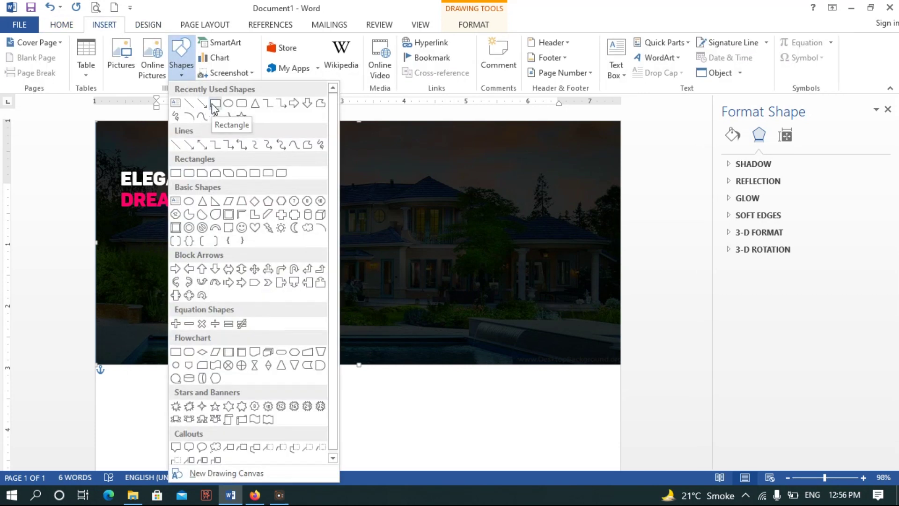
pyautogui.click(388, 382)
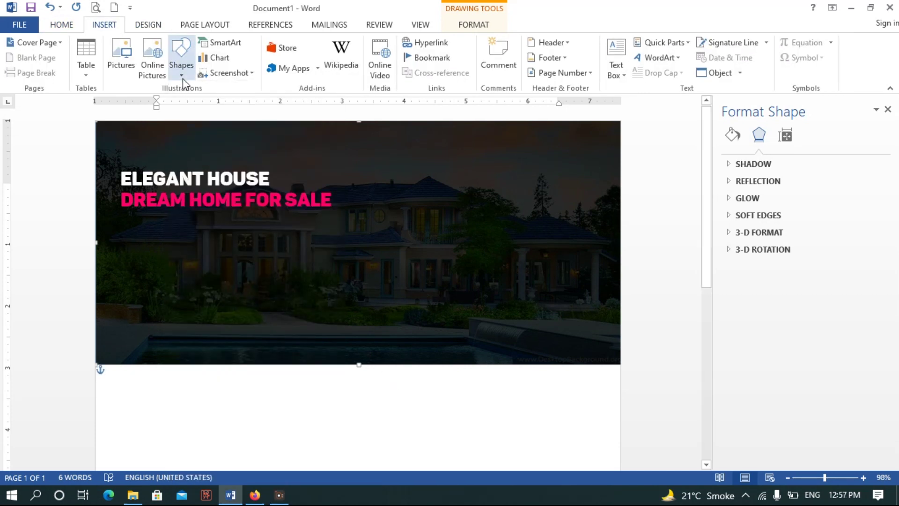
pyautogui.click(132, 215)
pyautogui.moveTo(131, 215); pyautogui.dragTo(129, 233)
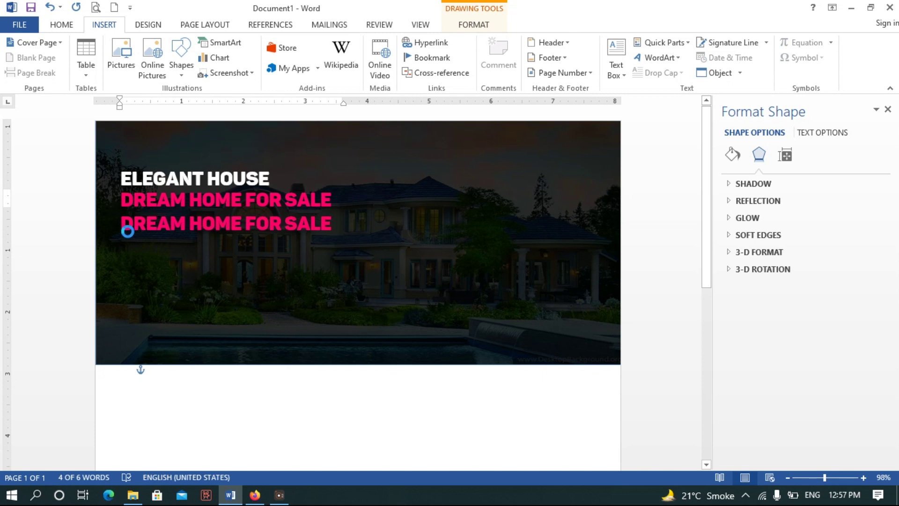
pyautogui.click(369, 218)
pyautogui.hotkey('ctrl', 'a')
pyautogui.hotkey('ctrl', 'v')
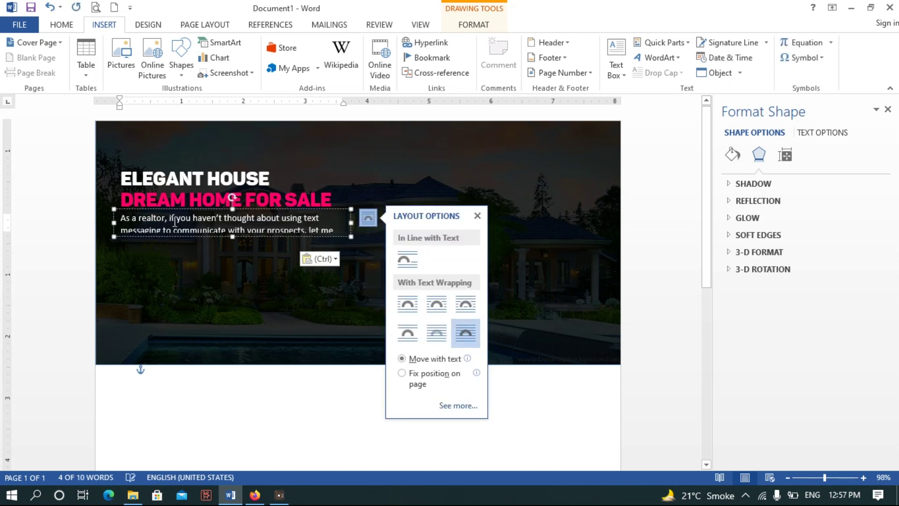
pyautogui.moveTo(349, 233); pyautogui.dragTo(347, 263)
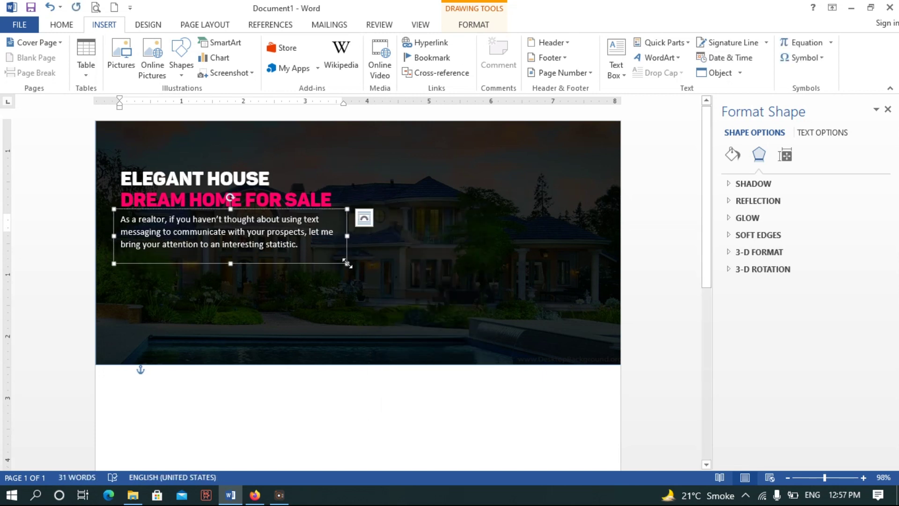
# - Justify the body paragraph text
pyautogui.hotkey('ctrl', 'a')
pyautogui.click(62, 24)
pyautogui.click(340, 68)
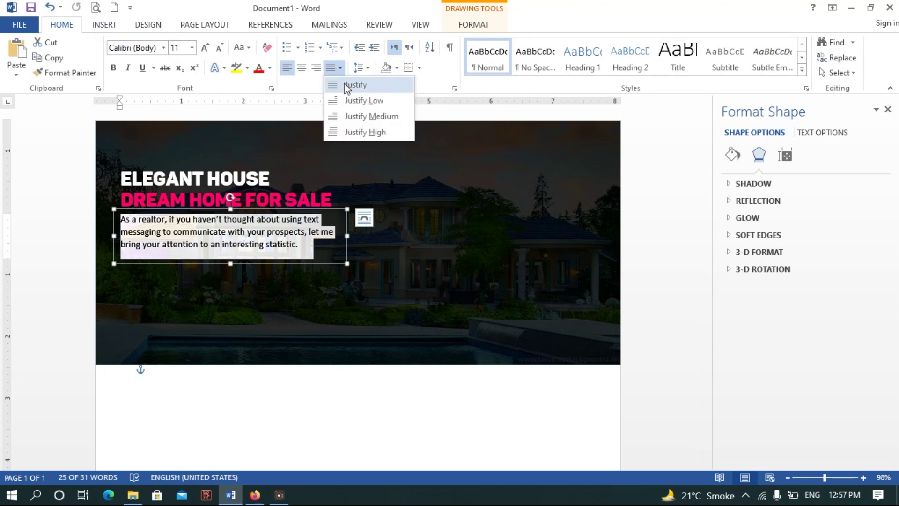
pyautogui.click(347, 85)
pyautogui.click(399, 302)
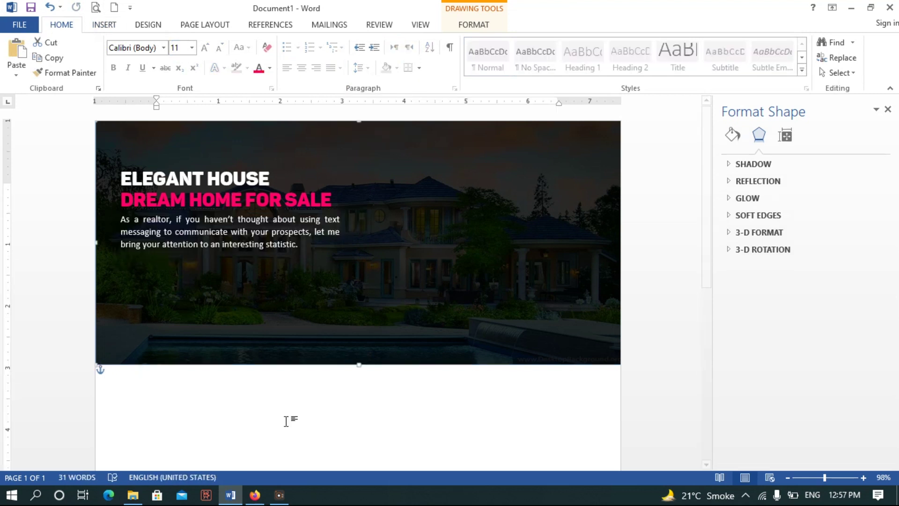
pyautogui.click(266, 184)
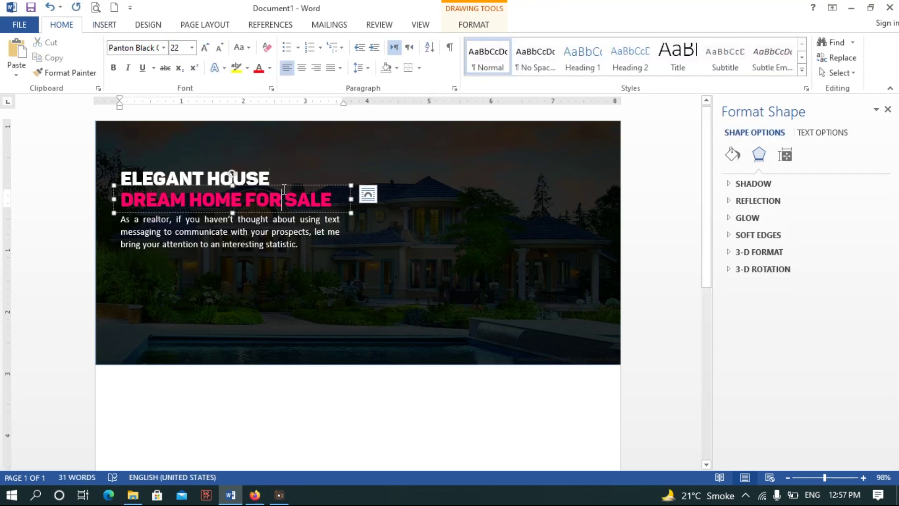
# - Lower ELEGANT HOUSE and the paragraph, moving DREAM HOME FOR SALE back beneath ELEGANT HOUSE
pyautogui.click(262, 165)
pyautogui.keyDown('shift'); pyautogui.click(338, 211); pyautogui.keyUp('shift')
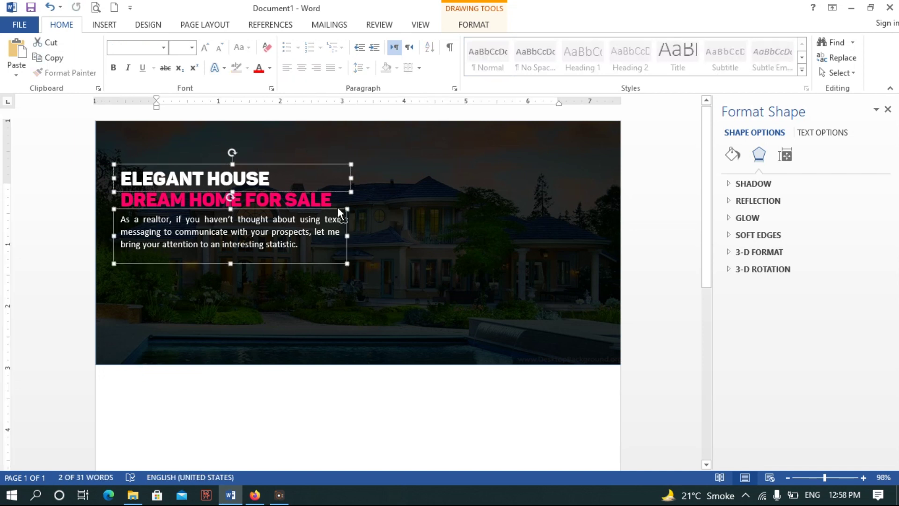
pyautogui.click(266, 177)
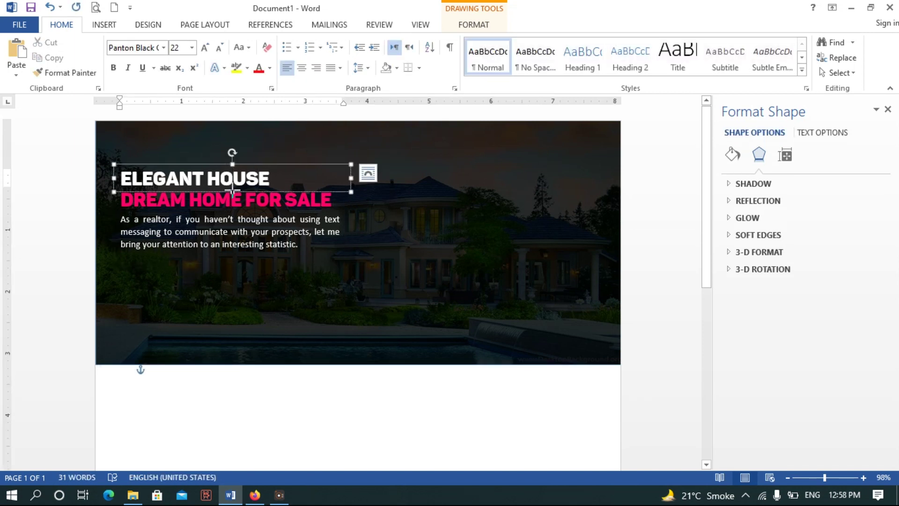
pyautogui.keyDown('shift'); pyautogui.click(128, 216); pyautogui.keyUp('shift')
pyautogui.hotkey('ctrl', 'z')
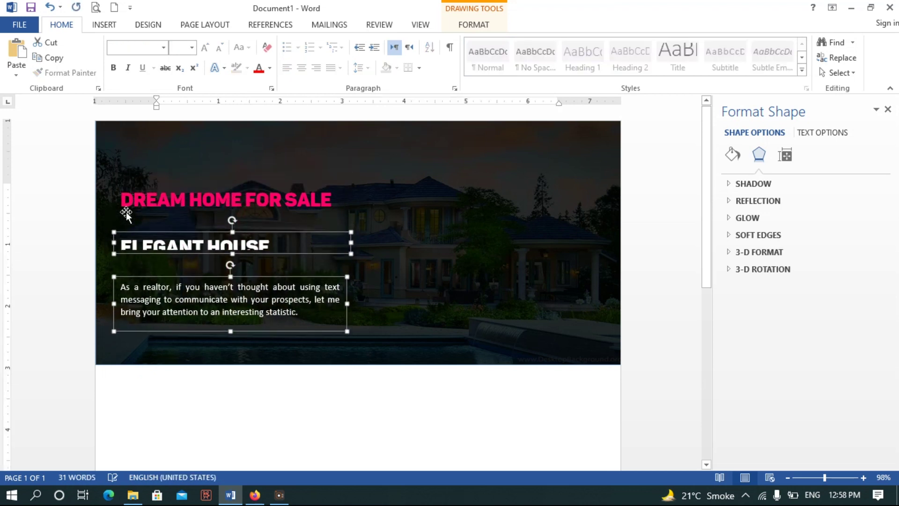
pyautogui.click(98, 367)
pyautogui.click(233, 237)
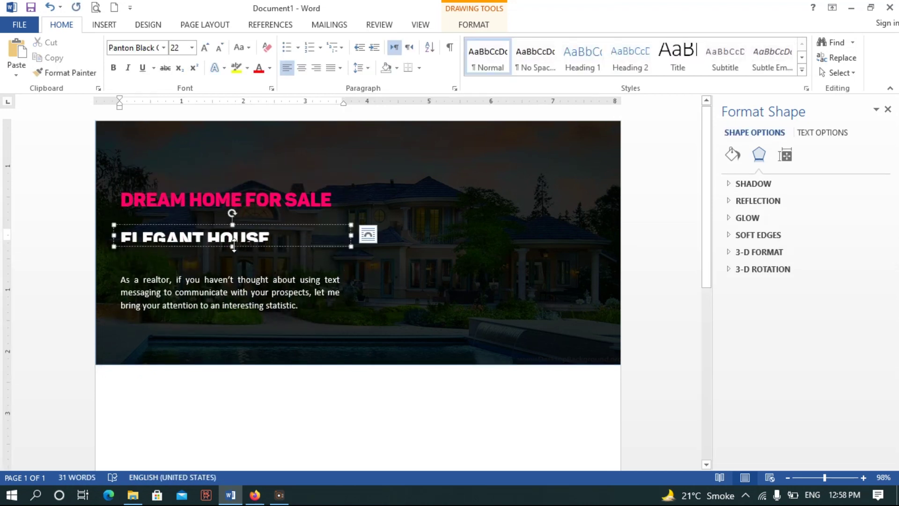
pyautogui.click(267, 190)
pyautogui.moveTo(267, 189); pyautogui.dragTo(267, 241)
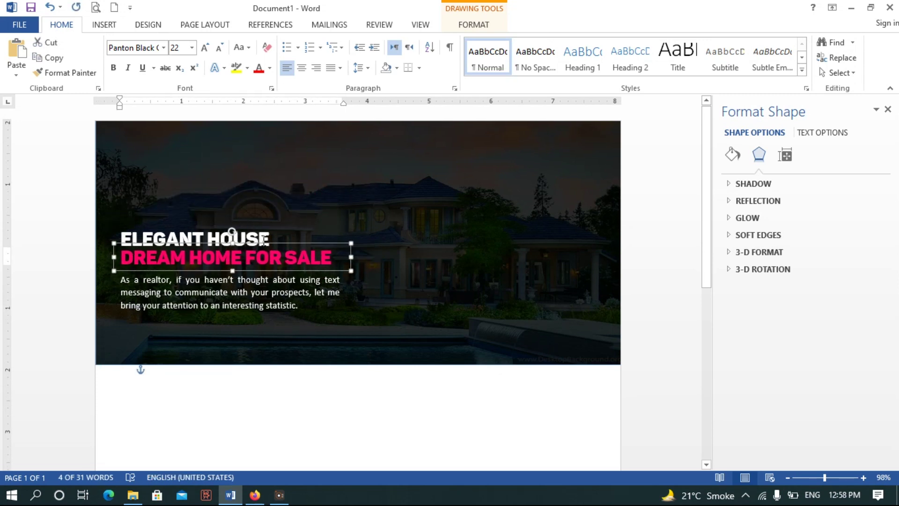
# - Paste the sentence again after 'statistic.' and make the paragraph box tall enough for it
pyautogui.click(305, 314)
pyautogui.hotkey('ctrl', 'v')
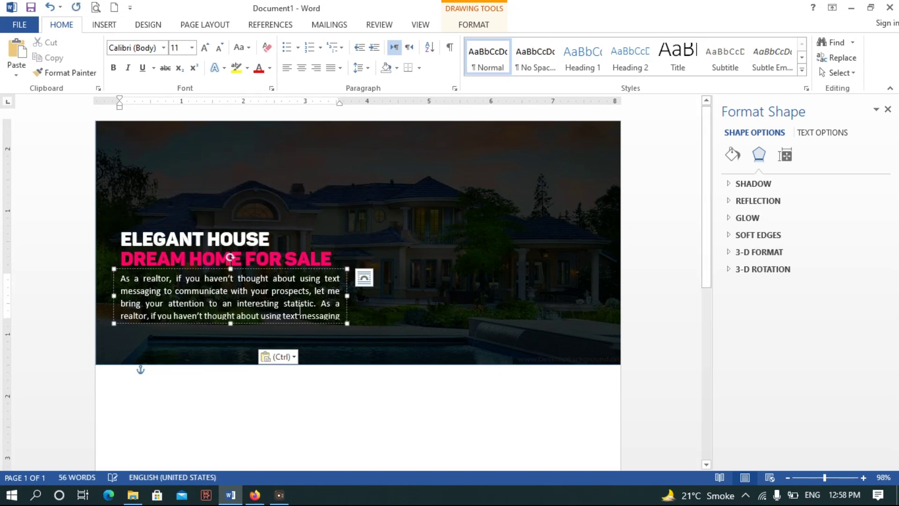
pyautogui.moveTo(232, 325); pyautogui.dragTo(232, 357)
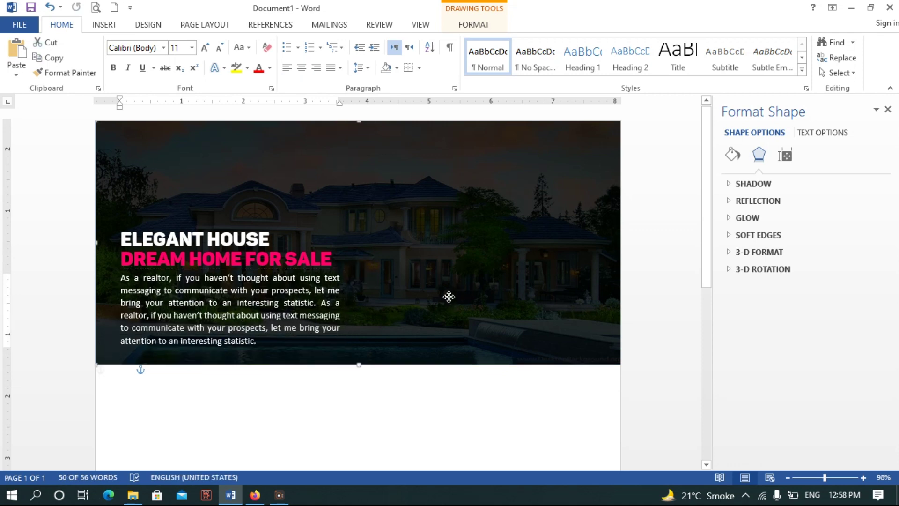
pyautogui.click(449, 297)
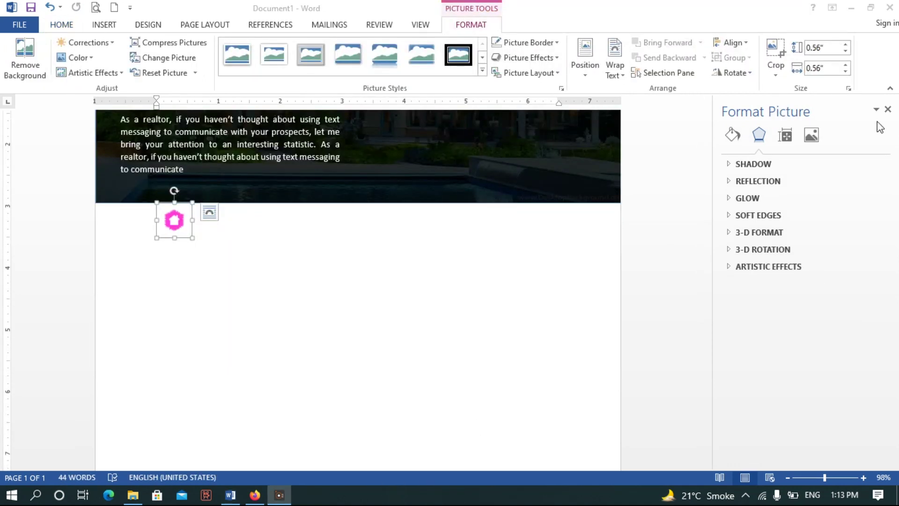
# - Position the pink house icon at the banner's top-left with text wrapping
pyautogui.click(888, 110)
pyautogui.scroll(3, 272, 281)
pyautogui.moveTo(268, 383); pyautogui.dragTo(274, 276)
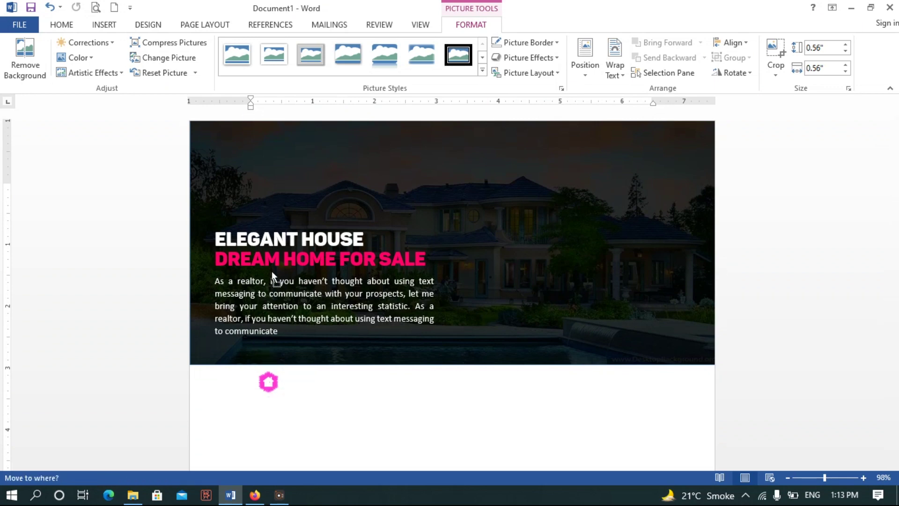
pyautogui.click(268, 382)
pyautogui.click(471, 25)
pyautogui.click(585, 65)
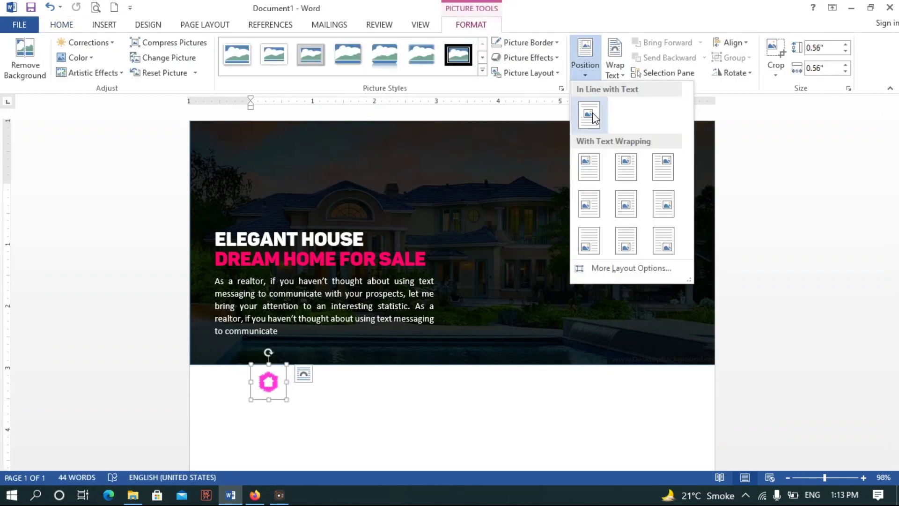
pyautogui.click(589, 167)
pyautogui.moveTo(267, 192); pyautogui.dragTo(224, 156)
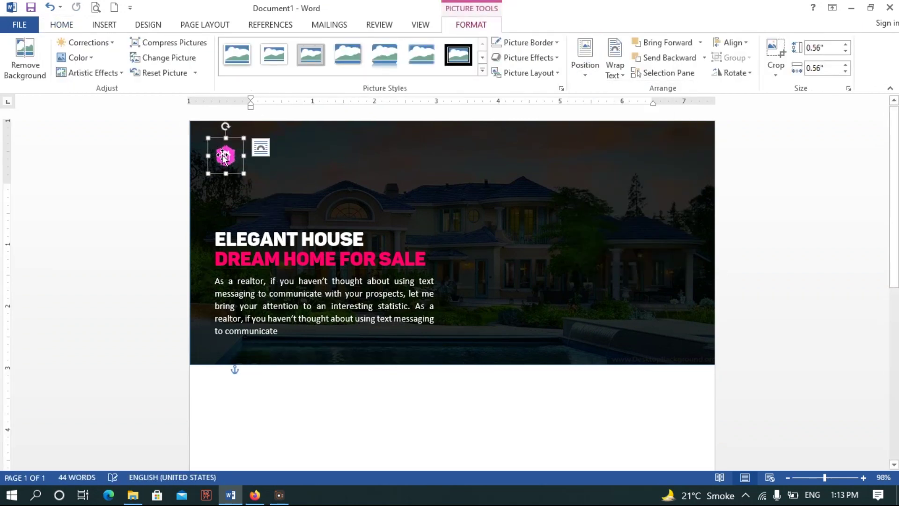
# - Draw a rectangle beside the pink icon
pyautogui.click(74, 24)
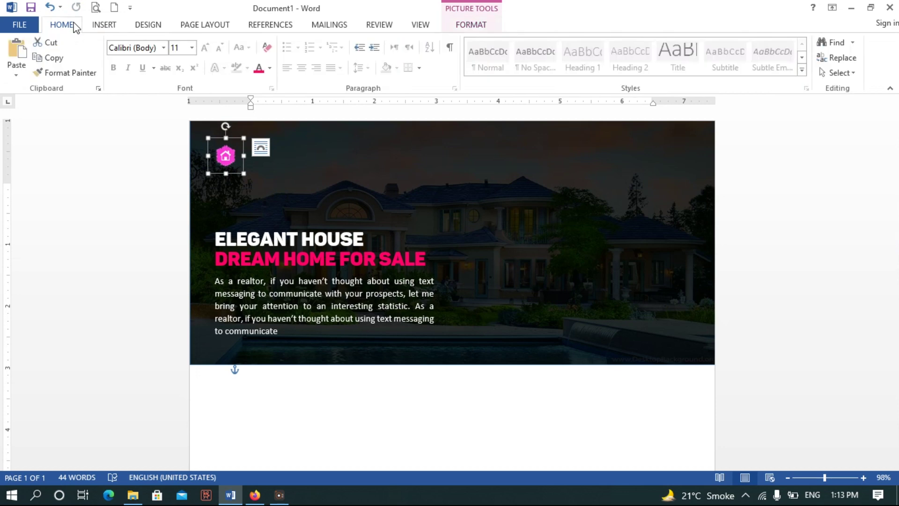
pyautogui.click(104, 24)
pyautogui.click(181, 51)
pyautogui.click(179, 155)
pyautogui.moveTo(244, 150)
pyautogui.mouseDown()
pyautogui.moveTo(298, 174)
pyautogui.moveTo(323, 163)
pyautogui.mouseUp()
# - Type DREAM HOUSING ESTATE into the rectangle and remove its blue fill
pyautogui.rightClick(304, 154)
pyautogui.click(376, 231)
pyautogui.write('DREAM HOUSING')
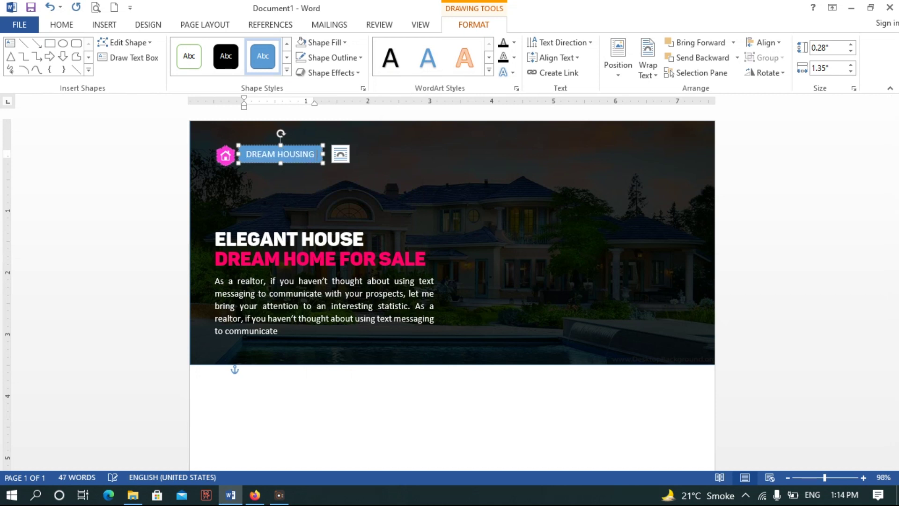
pyautogui.write(' SCHEMES')
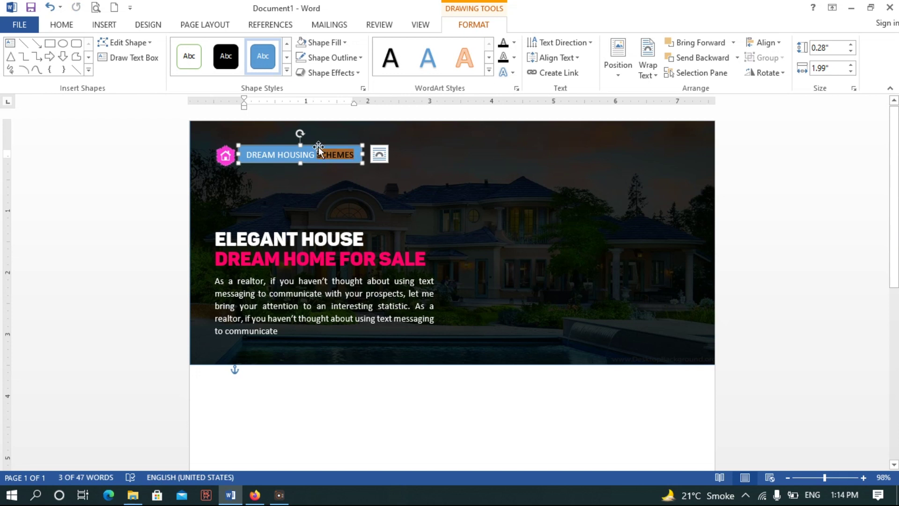
pyautogui.write('ESTATE')
pyautogui.click(302, 42)
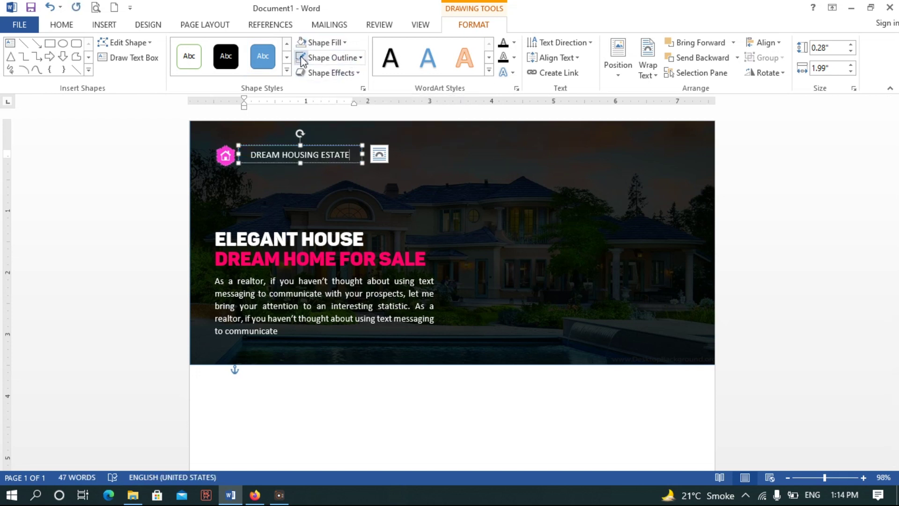
# - Set the title to Panton Black, widen its box to one line and nudge it left
pyautogui.tripleClick(290, 163)
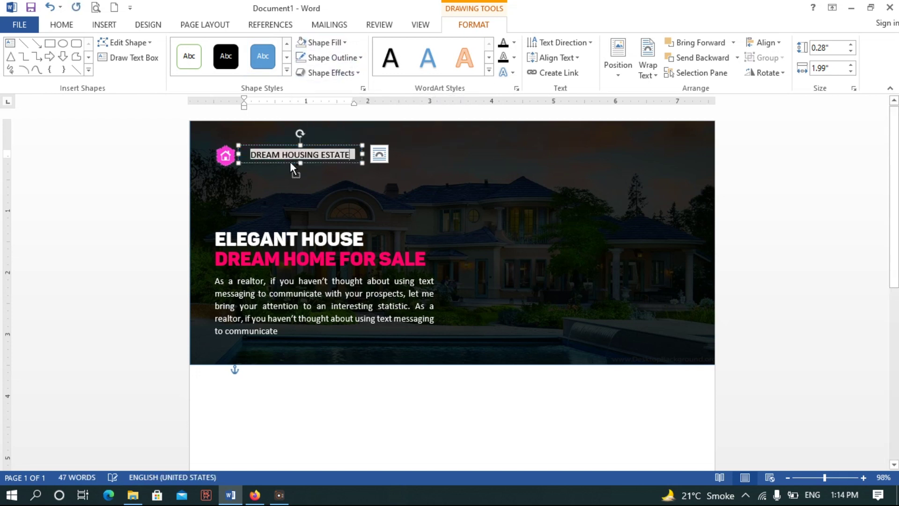
pyautogui.click(61, 25)
pyautogui.press('Return')
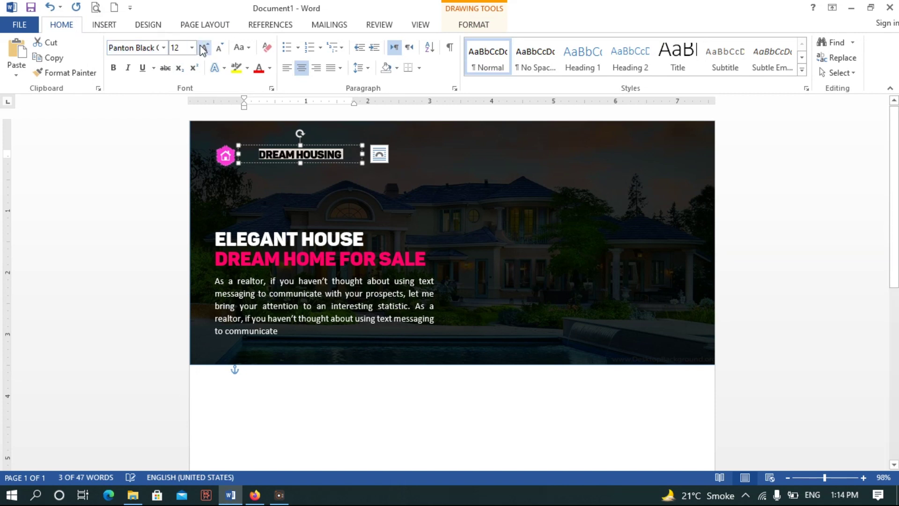
pyautogui.click(373, 156)
pyautogui.moveTo(363, 154); pyautogui.dragTo(383, 155)
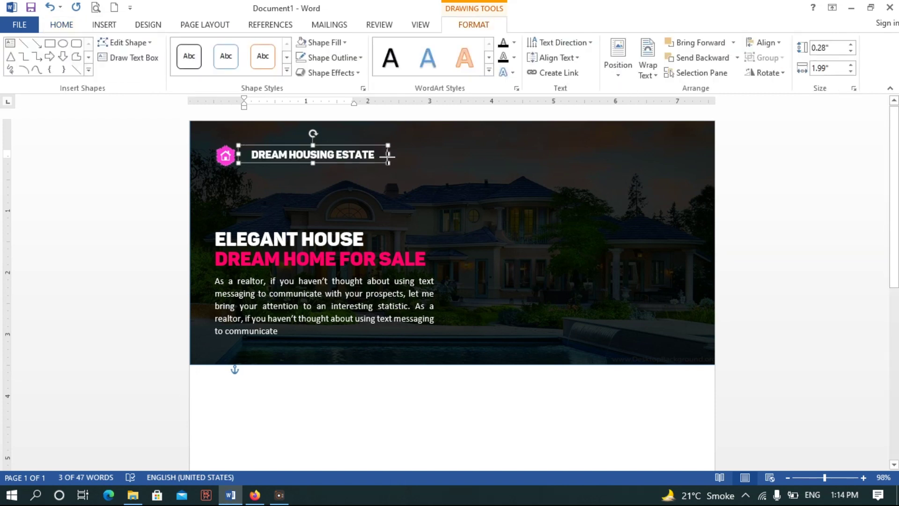
pyautogui.moveTo(333, 143); pyautogui.dragTo(324, 143)
pyautogui.click(712, 239)
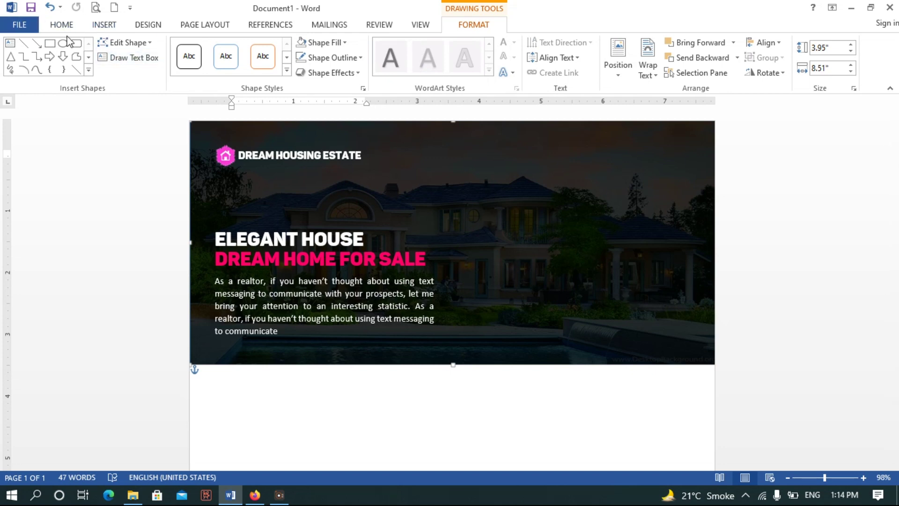
pyautogui.click(104, 24)
# - Insert the house photo into the document
pyautogui.click(123, 54)
pyautogui.scroll(-2, 389, 187)
pyautogui.moveTo(398, 212); pyautogui.dragTo(398, 181)
pyautogui.doubleClick(244, 145)
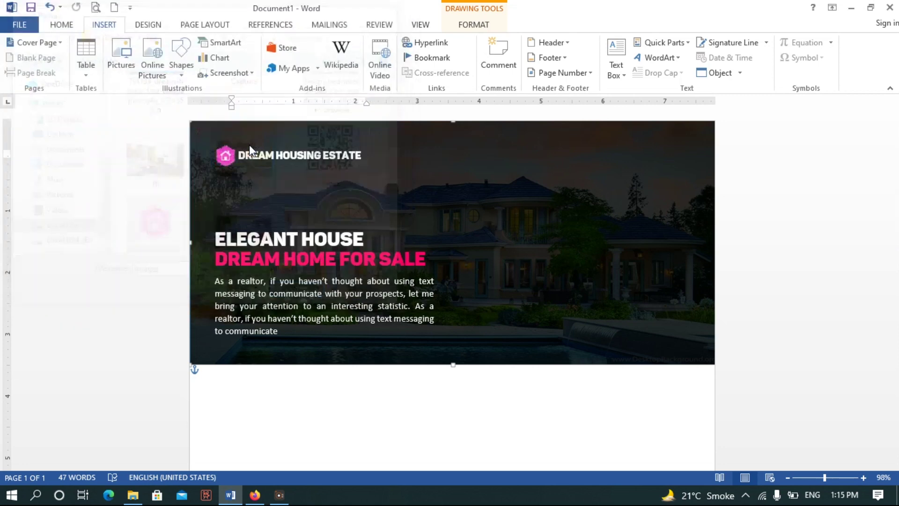
# - Move the house photo onto the banner's right side and resize it beside the headings
pyautogui.click(585, 70)
pyautogui.click(646, 124)
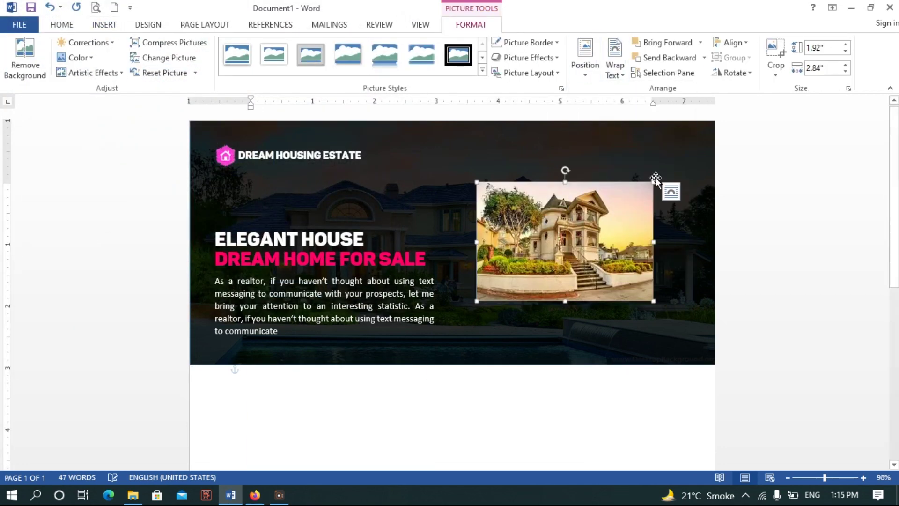
pyautogui.moveTo(587, 233); pyautogui.dragTo(606, 258)
pyautogui.moveTo(667, 323); pyautogui.dragTo(616, 291)
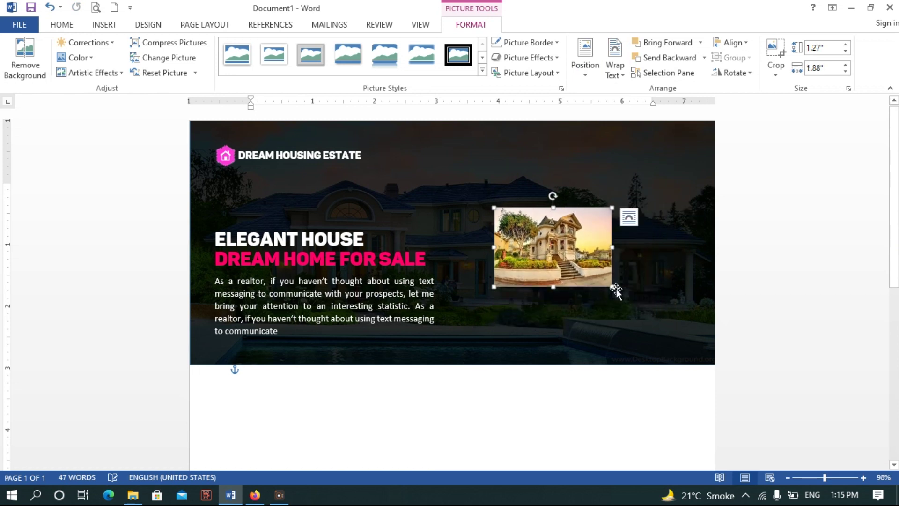
pyautogui.moveTo(553, 286)
pyautogui.mouseDown()
pyautogui.moveTo(562, 337)
pyautogui.moveTo(640, 348)
pyautogui.mouseUp()
pyautogui.moveTo(639, 277); pyautogui.dragTo(653, 273)
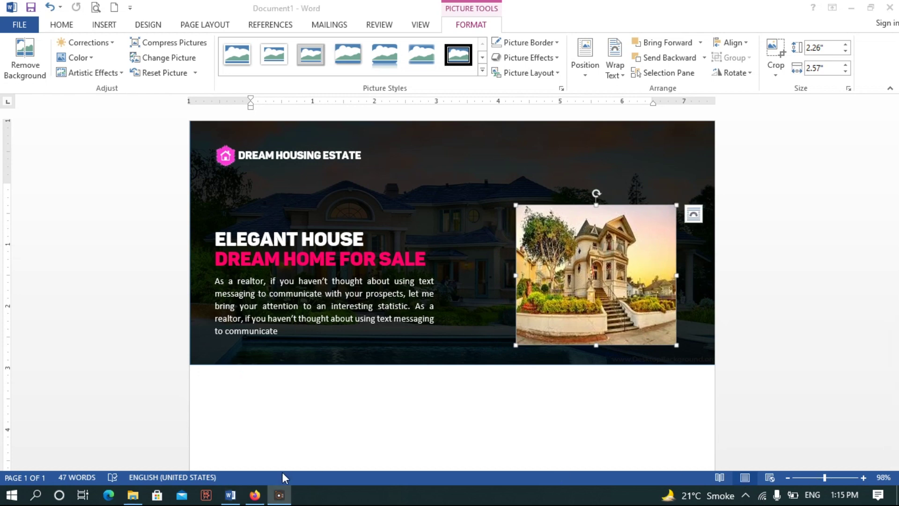
pyautogui.moveTo(824, 480); pyautogui.dragTo(817, 480)
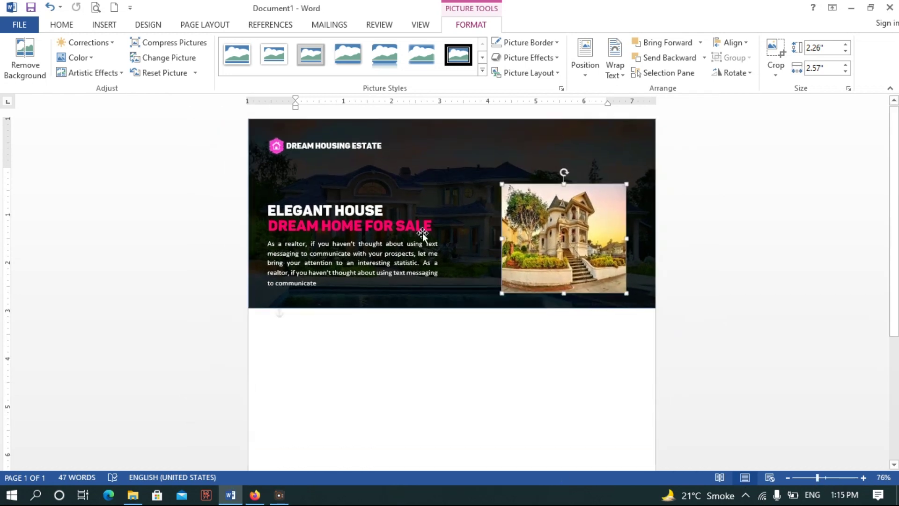
pyautogui.click(104, 25)
pyautogui.click(181, 66)
pyautogui.click(179, 173)
# - Draw a rectangle over the photo area and adjust its stacking relative to the banner
pyautogui.moveTo(489, 160)
pyautogui.mouseDown()
pyautogui.moveTo(648, 348)
pyautogui.moveTo(642, 369)
pyautogui.mouseUp()
pyautogui.rightClick(576, 233)
pyautogui.moveTo(621, 359)
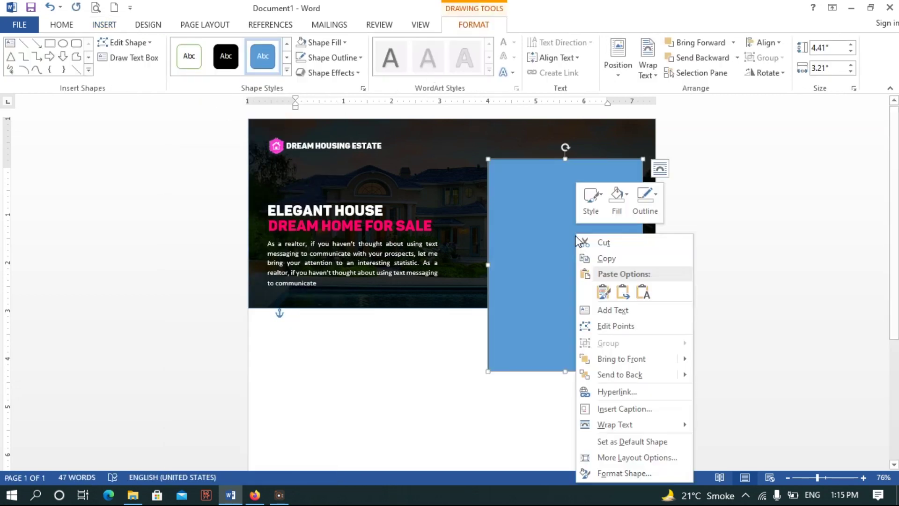
pyautogui.click(710, 376)
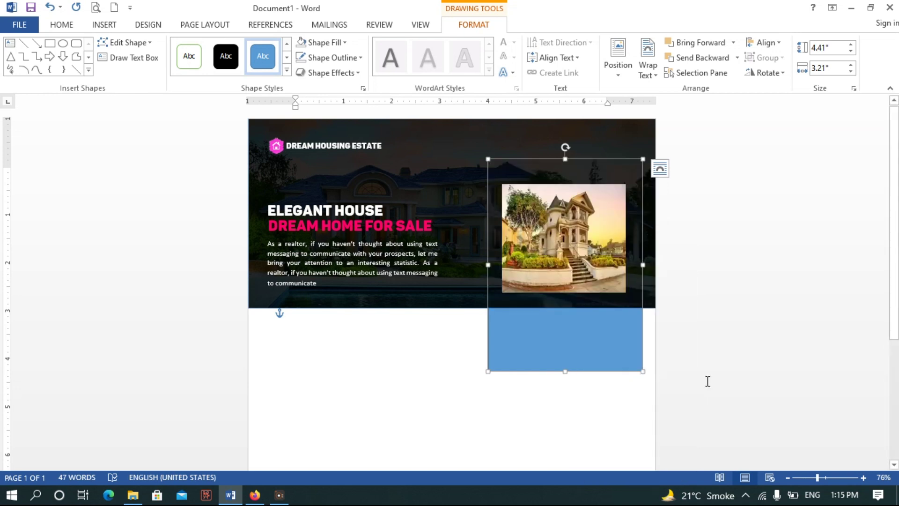
pyautogui.click(517, 171)
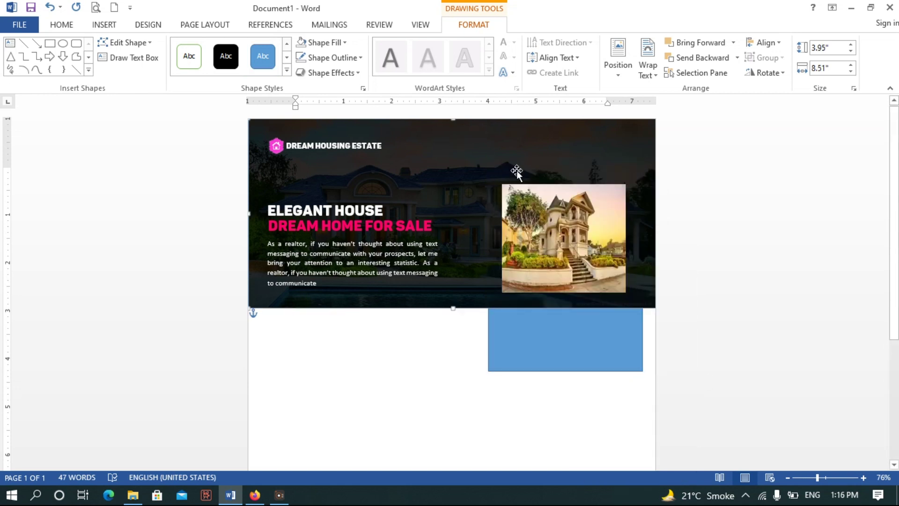
pyautogui.rightClick(586, 361)
pyautogui.click(718, 263)
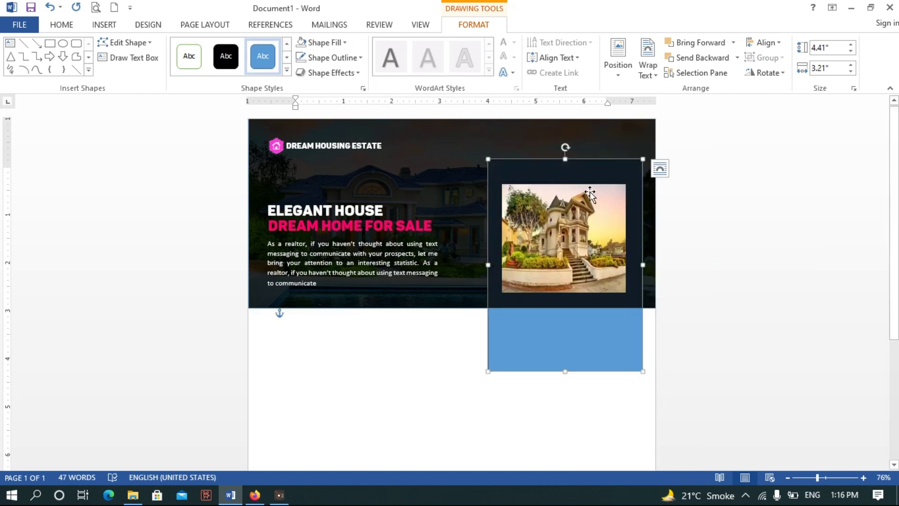
pyautogui.click(381, 136)
pyautogui.click(549, 176)
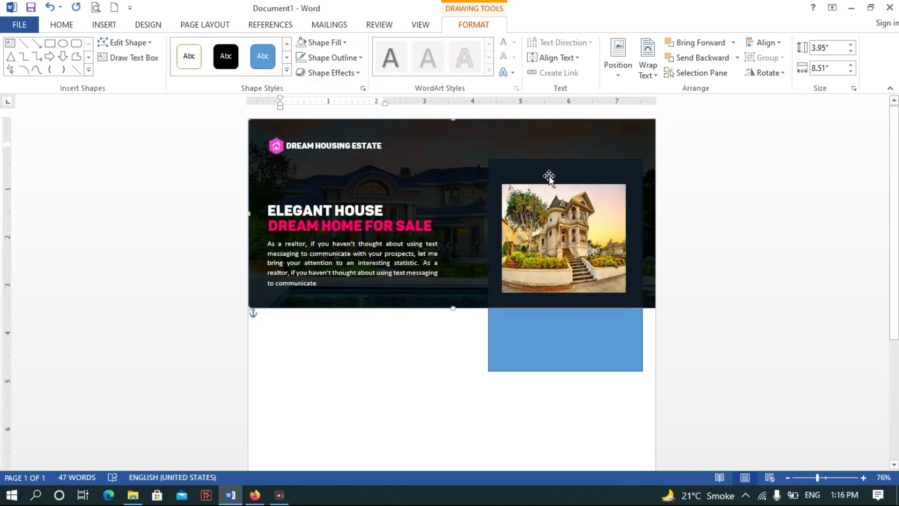
pyautogui.click(580, 331)
# - Bring the banner and blue rectangle forward, then move the rectangle down off the photo
pyautogui.rightClick(619, 301)
pyautogui.moveTo(672, 179)
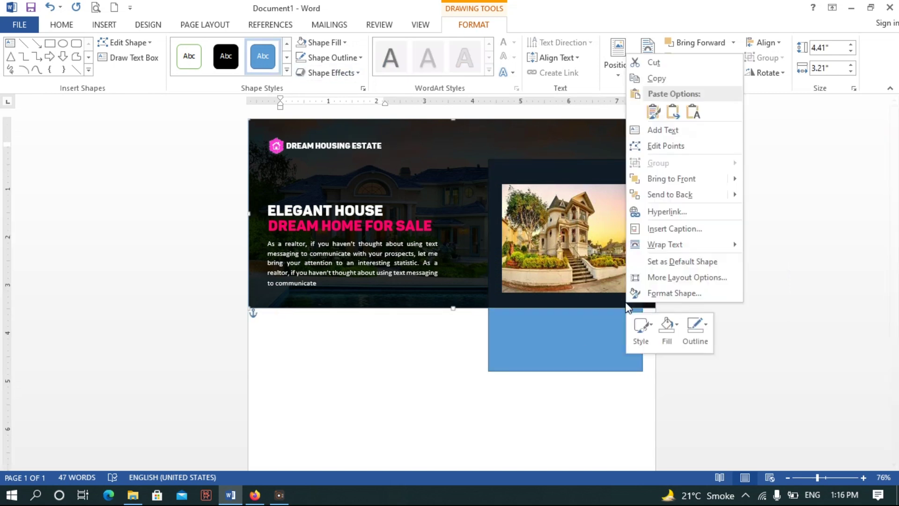
pyautogui.click(772, 197)
pyautogui.rightClick(623, 320)
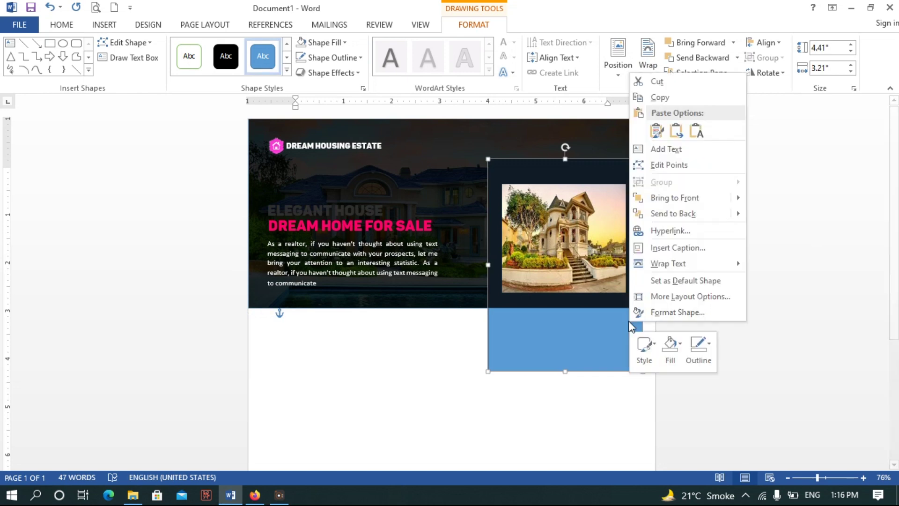
pyautogui.click(792, 199)
pyautogui.rightClick(580, 280)
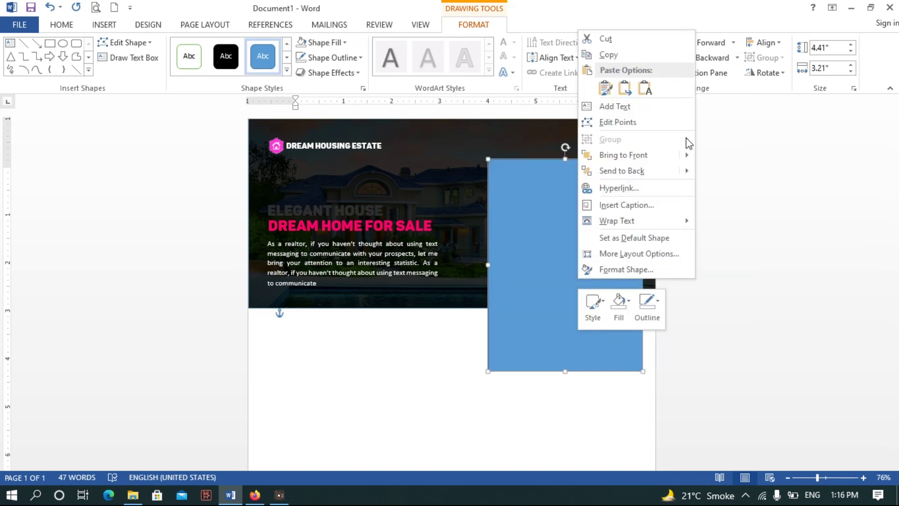
pyautogui.click(524, 251)
pyautogui.moveTo(525, 252); pyautogui.dragTo(520, 337)
# - Move the house photo left and place a shortened rectangle over the banner's right side
pyautogui.click(570, 215)
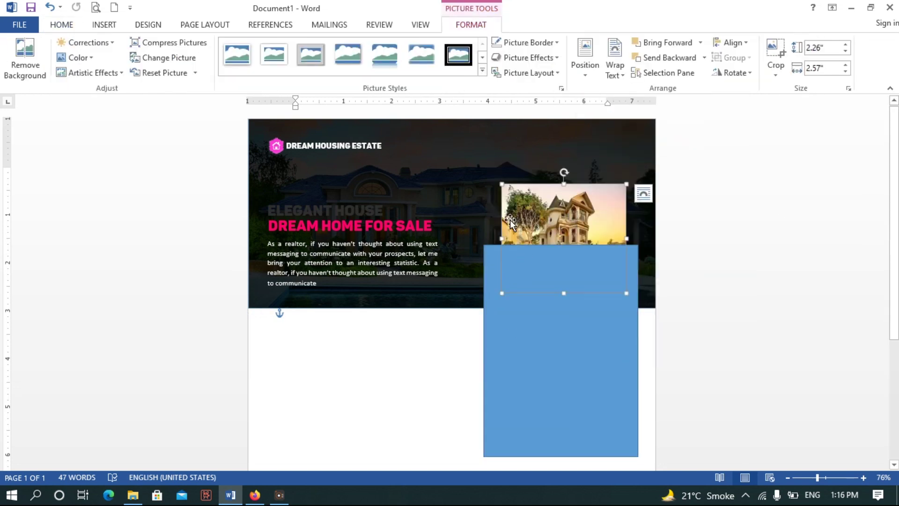
pyautogui.moveTo(556, 217); pyautogui.dragTo(386, 301)
pyautogui.click(568, 294)
pyautogui.moveTo(567, 294); pyautogui.dragTo(567, 232)
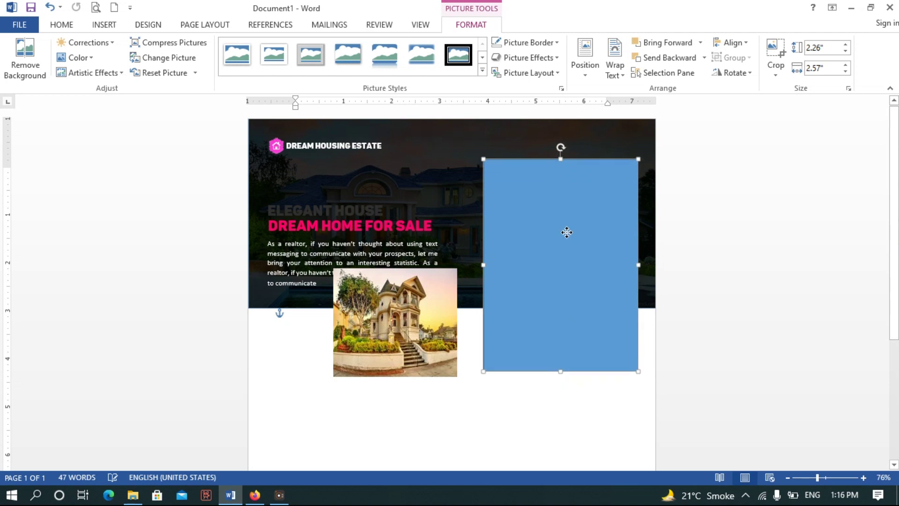
pyautogui.moveTo(561, 371); pyautogui.dragTo(562, 361)
# - Apply the black shape style to the rectangle
pyautogui.click(431, 323)
pyautogui.click(594, 276)
pyautogui.click(474, 24)
pyautogui.click(225, 56)
# - Bring the house photo in front of the black panel and place it on its upper part
pyautogui.moveTo(443, 270)
pyautogui.mouseDown()
pyautogui.moveTo(584, 196)
pyautogui.moveTo(543, 192)
pyautogui.mouseUp()
pyautogui.rightClick(548, 196)
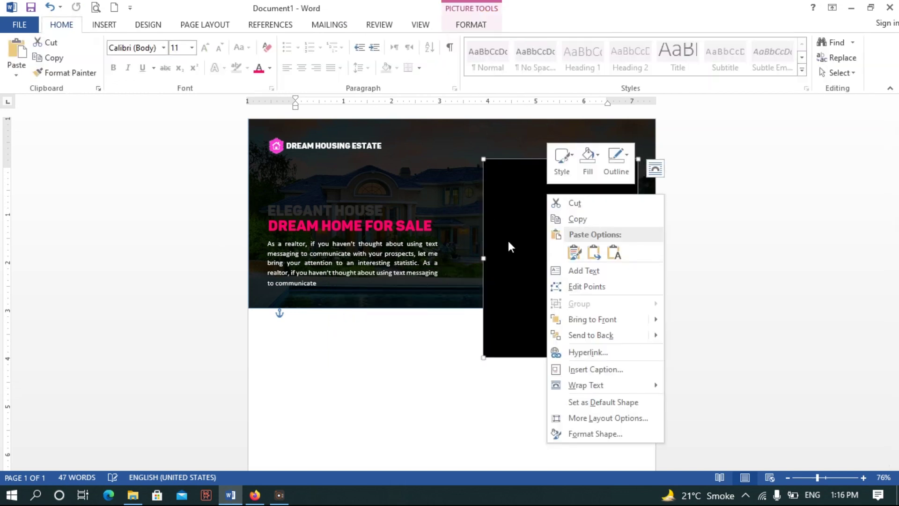
pyautogui.click(395, 392)
pyautogui.hotkey('ctrl', 'z')
pyautogui.rightClick(392, 347)
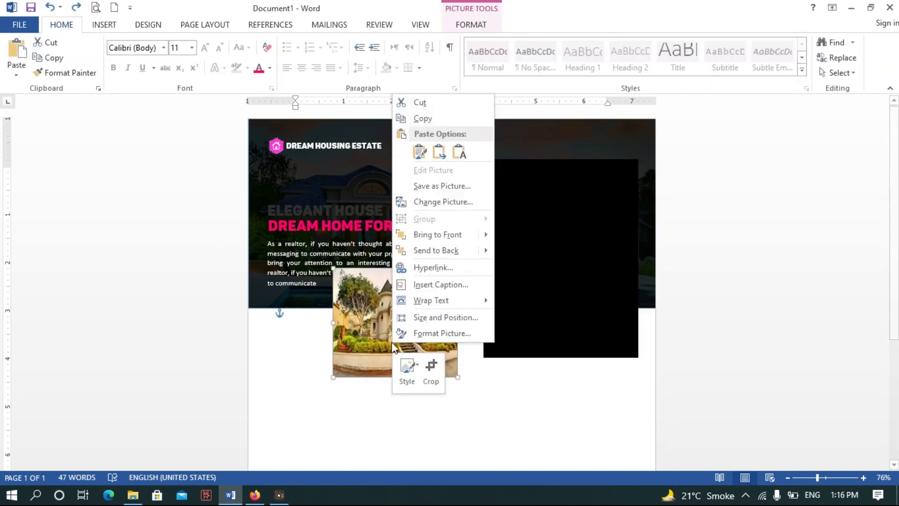
pyautogui.click(537, 234)
pyautogui.moveTo(421, 310); pyautogui.dragTo(585, 212)
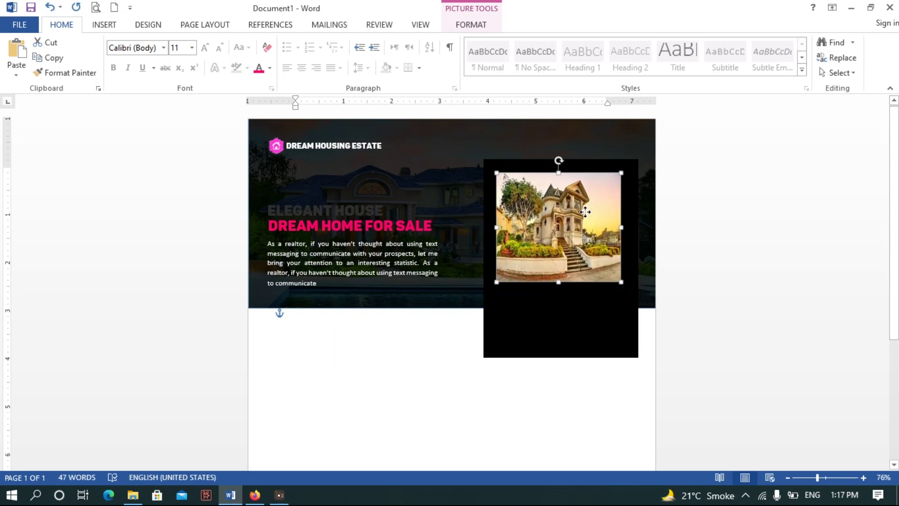
# - Send the banner backward so the ELEGANT HOUSE heading shows in front
pyautogui.click(352, 209)
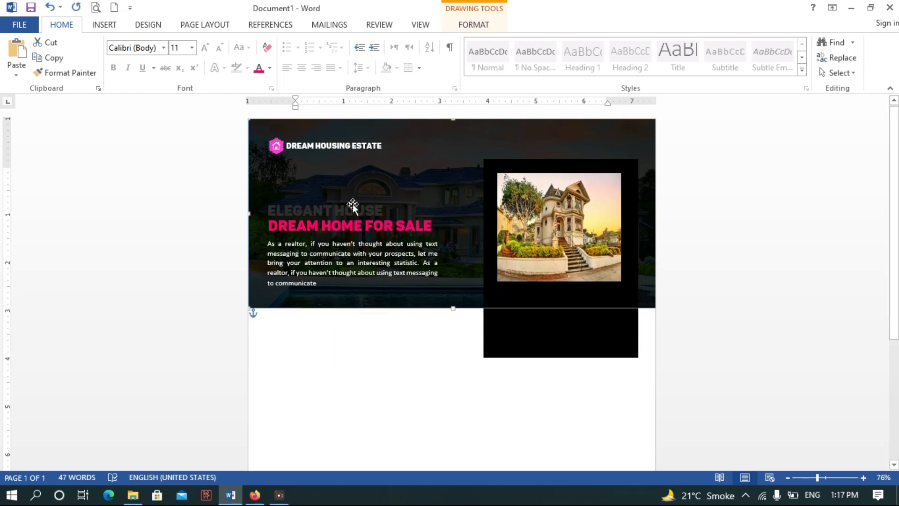
pyautogui.rightClick(356, 209)
pyautogui.moveTo(401, 334)
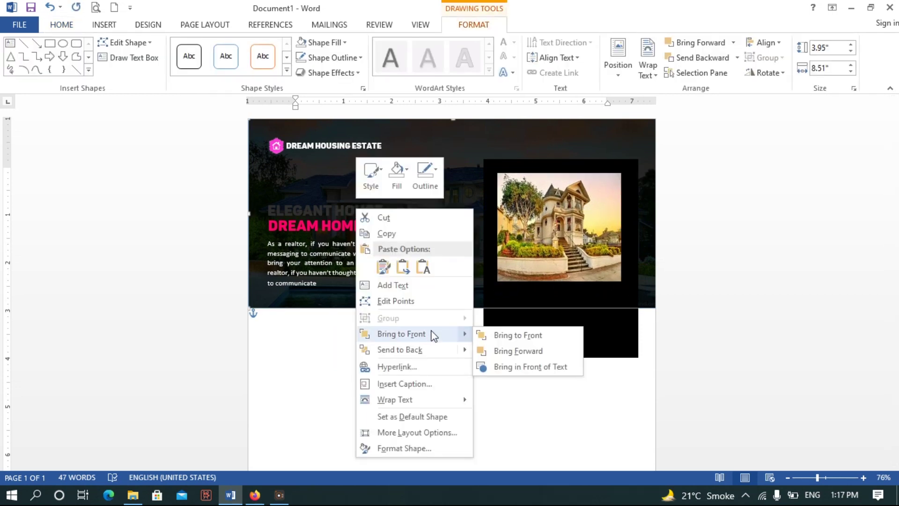
pyautogui.click(524, 355)
pyautogui.rightClick(381, 187)
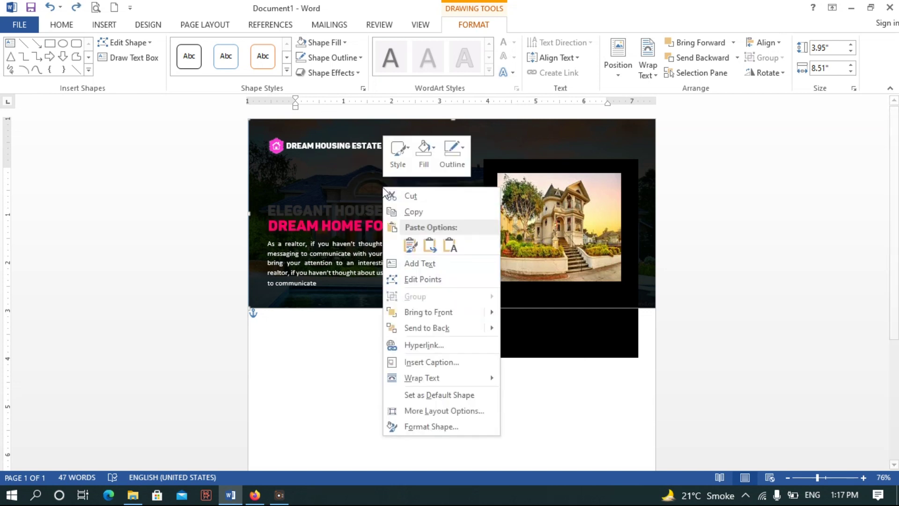
pyautogui.click(515, 343)
pyautogui.click(581, 412)
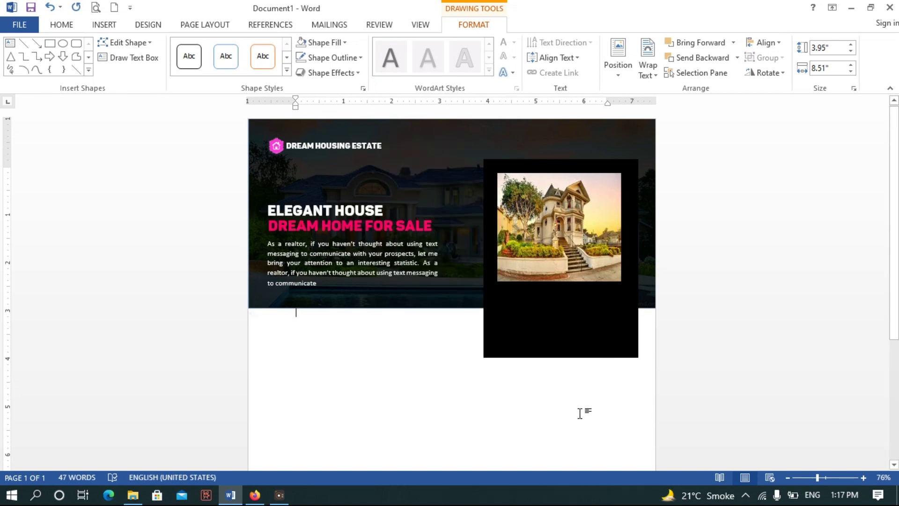
# - Give the house photo a pink border via More Outline Colors
pyautogui.click(580, 242)
pyautogui.click(469, 26)
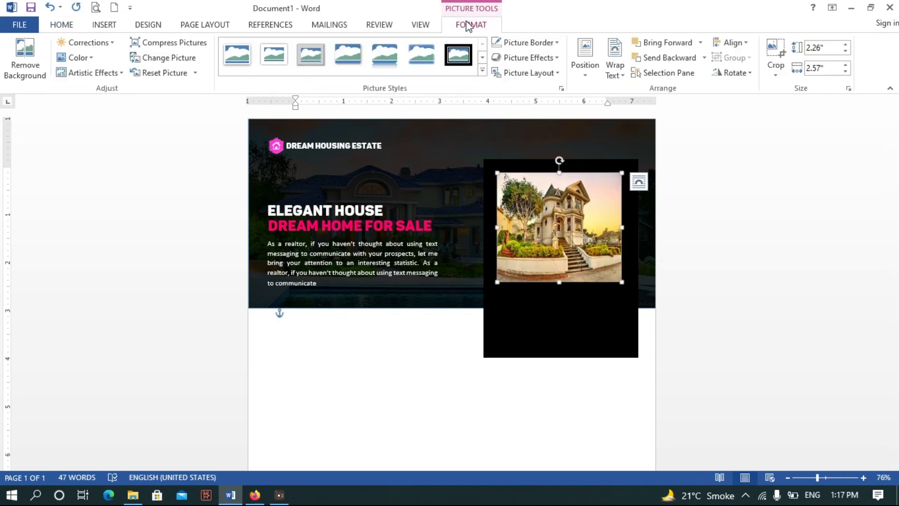
pyautogui.click(557, 43)
pyautogui.moveTo(524, 218)
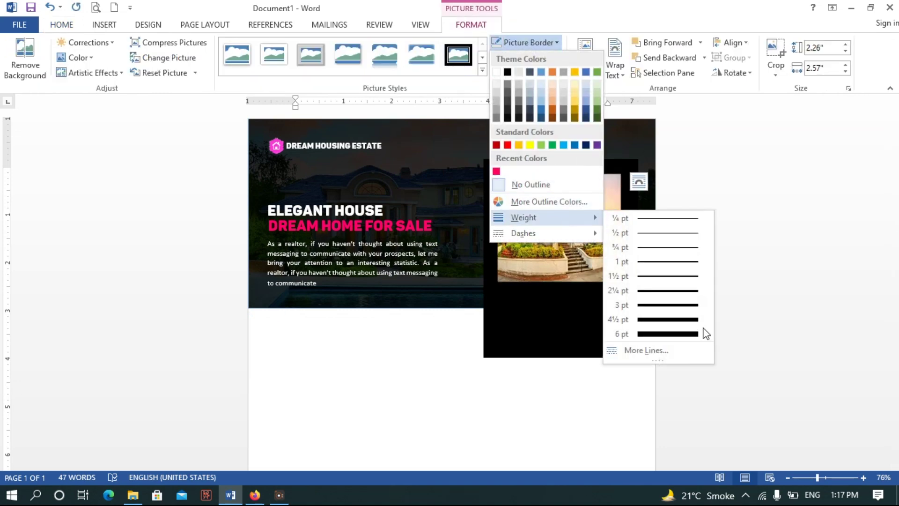
pyautogui.click(678, 305)
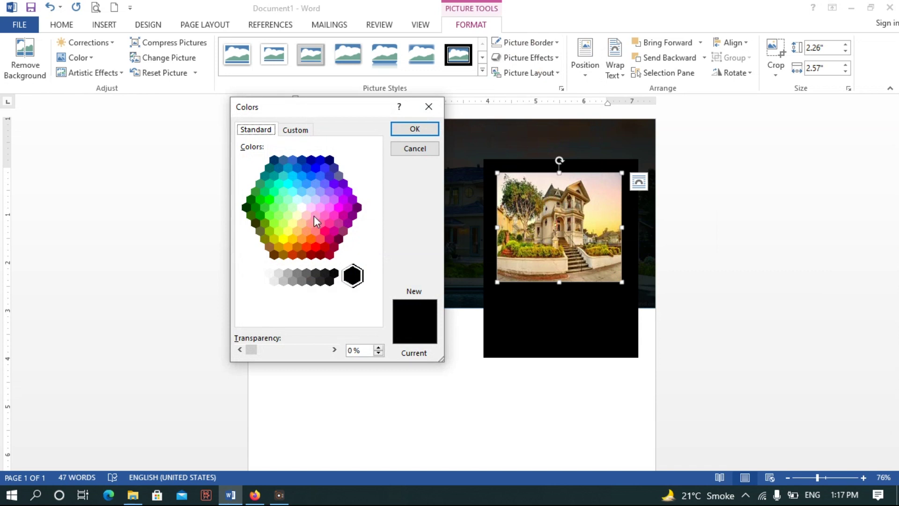
pyautogui.click(327, 231)
pyautogui.click(415, 129)
# - Set the photo's pink border weight to 4½ pt
pyautogui.click(483, 70)
pyautogui.click(556, 43)
pyautogui.moveTo(524, 218)
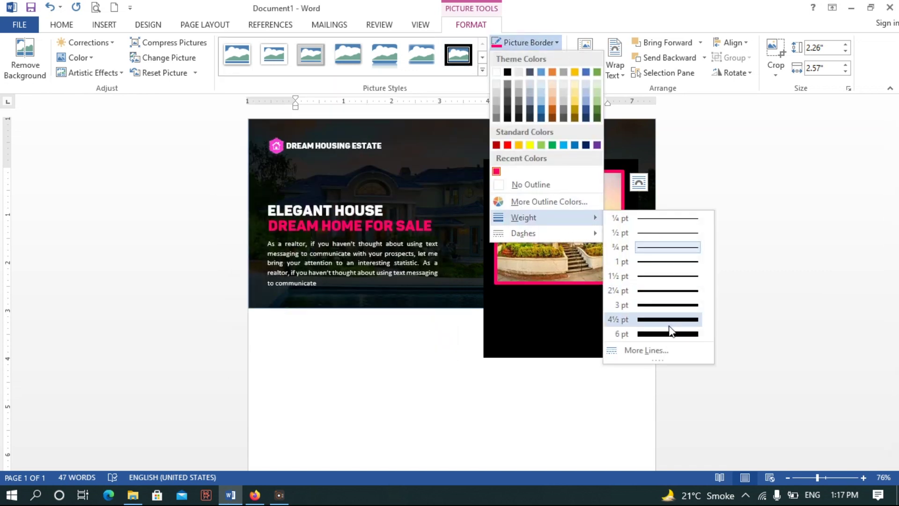
pyautogui.click(672, 334)
pyautogui.click(615, 388)
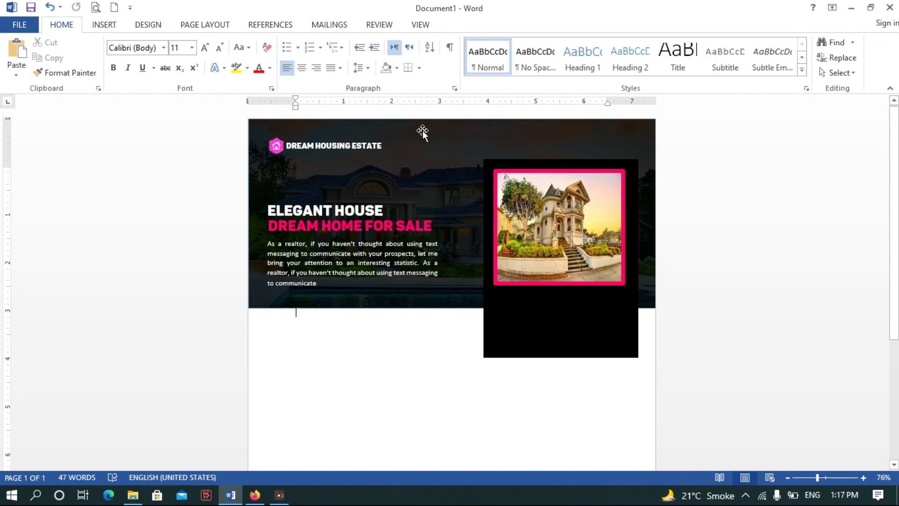
pyautogui.click(104, 25)
pyautogui.click(181, 64)
pyautogui.click(217, 112)
# - Draw a thin rectangle under the house photo and add the OFFER AT text
pyautogui.click(181, 61)
pyautogui.click(187, 142)
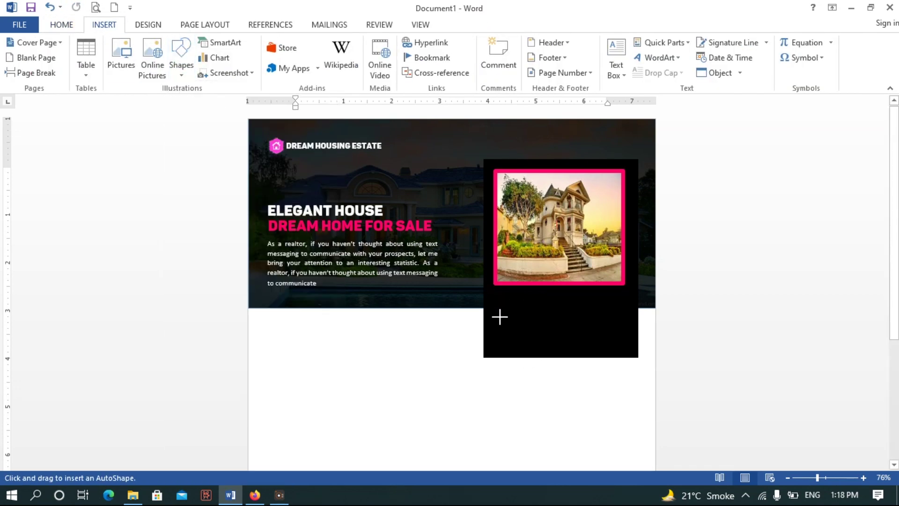
pyautogui.moveTo(504, 303); pyautogui.dragTo(613, 317)
pyautogui.rightClick(593, 312)
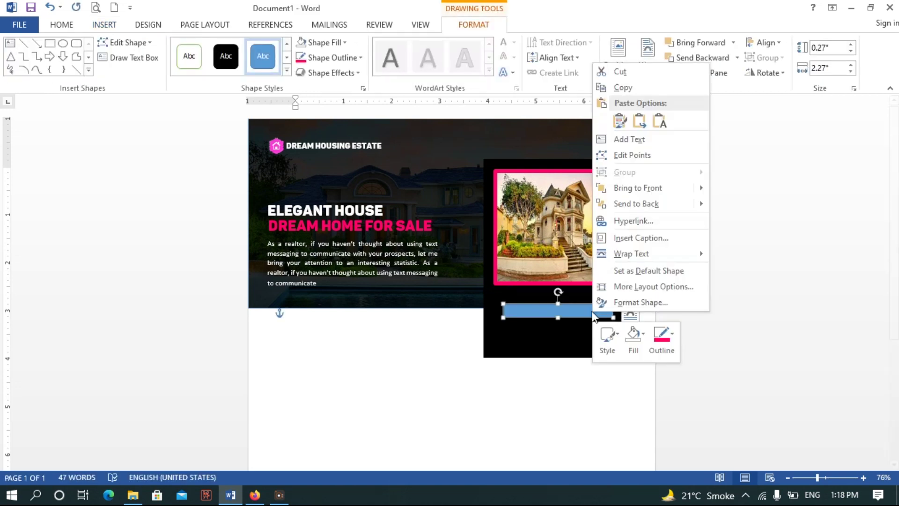
pyautogui.click(629, 139)
pyautogui.write('offer')
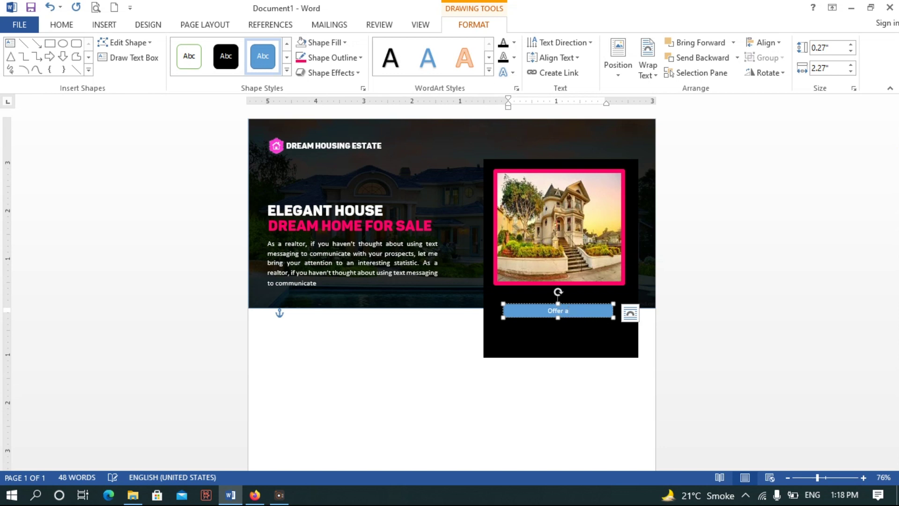
# - Format the label as enlarged white Panton Black Caps with no shape fill
pyautogui.click(61, 24)
pyautogui.click(164, 48)
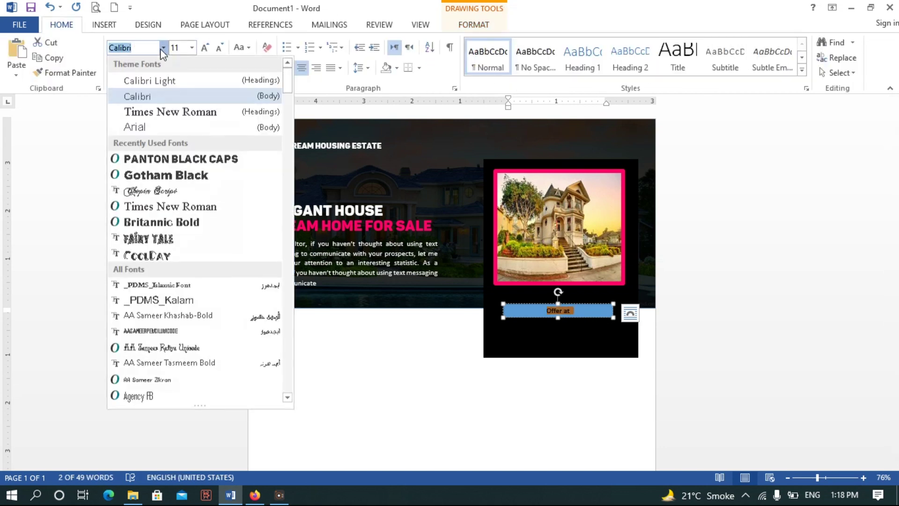
pyautogui.click(197, 159)
pyautogui.click(205, 48)
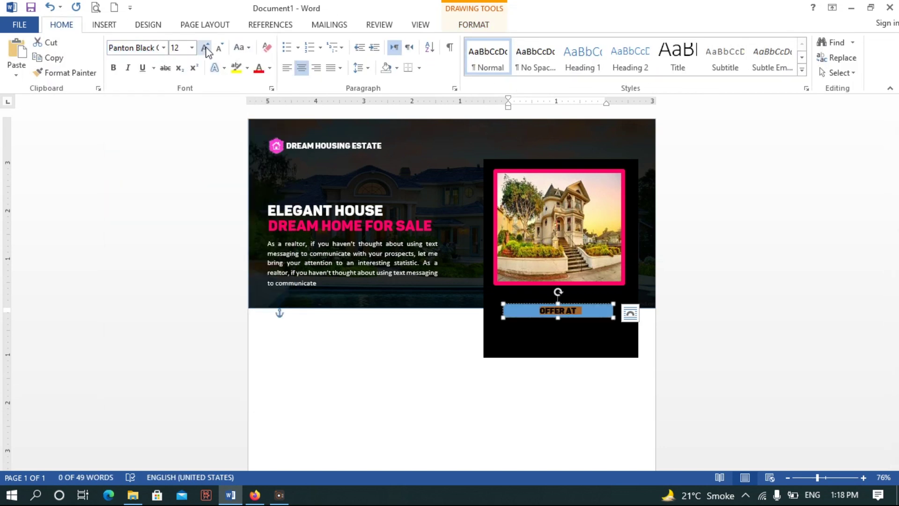
pyautogui.click(474, 25)
pyautogui.click(304, 43)
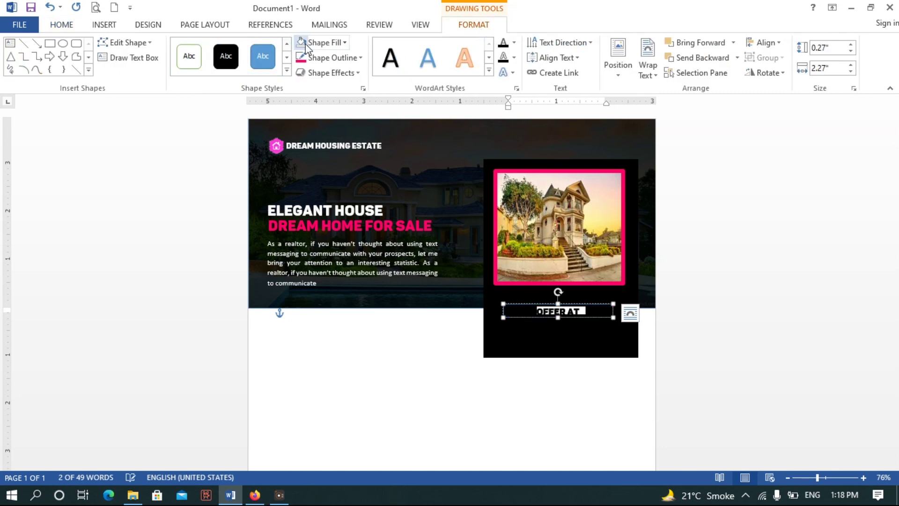
pyautogui.click(61, 24)
pyautogui.click(270, 68)
pyautogui.click(291, 153)
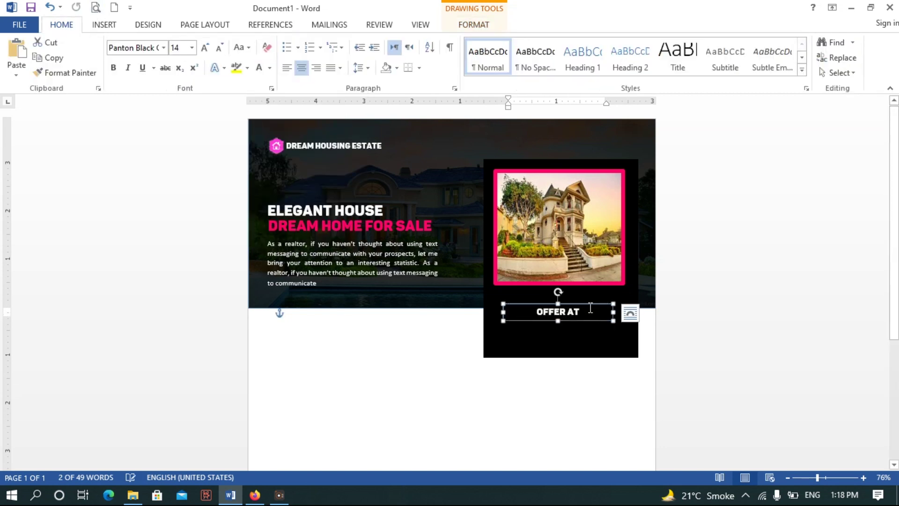
# - Duplicate the label below and change its text to the $50,000 price
pyautogui.moveTo(581, 304)
pyautogui.mouseDown()
pyautogui.moveTo(580, 292)
pyautogui.moveTo(579, 323)
pyautogui.mouseUp()
pyautogui.click(630, 321)
pyautogui.write('$500,000')
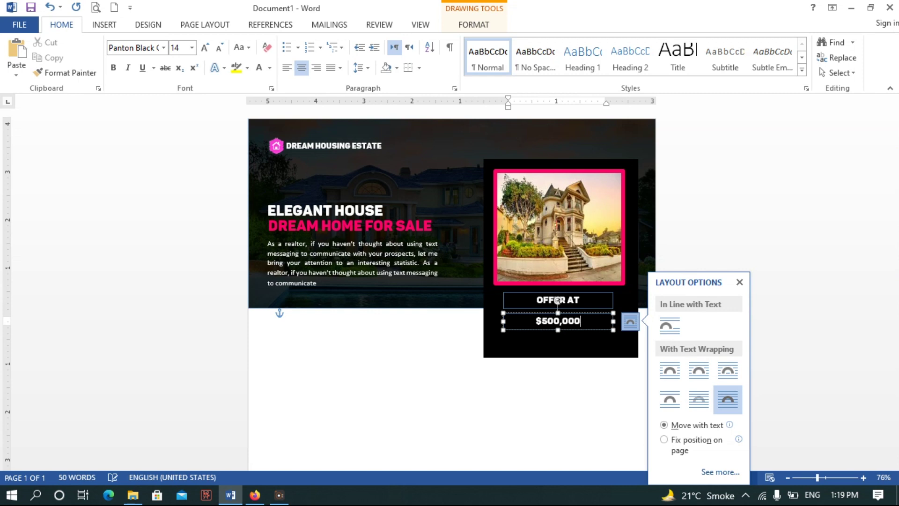
pyautogui.press('BackSpace')
pyautogui.write(',')
pyautogui.click(583, 327)
pyautogui.keyDown('shift'); pyautogui.click(613, 306); pyautogui.keyUp('shift')
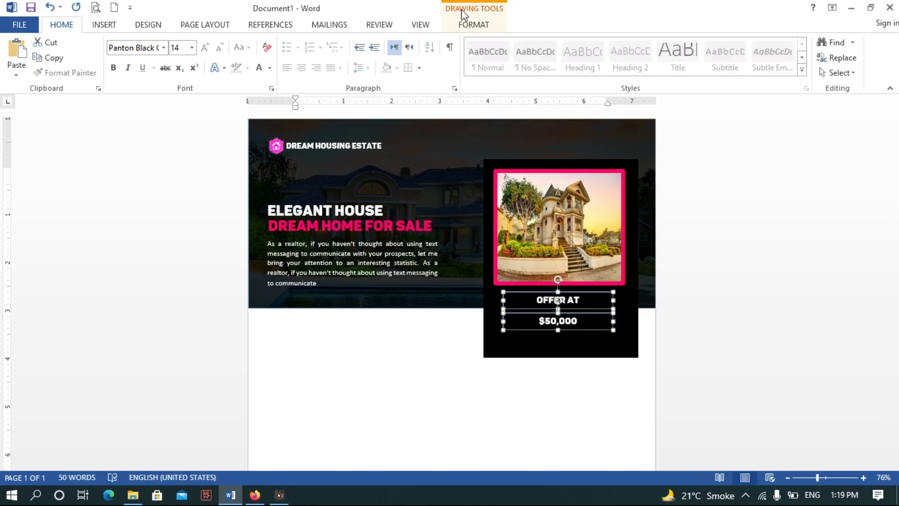
# - Remove both boxes' outlines and color the $50,000 price pink
pyautogui.click(474, 24)
pyautogui.click(333, 57)
pyautogui.click(354, 197)
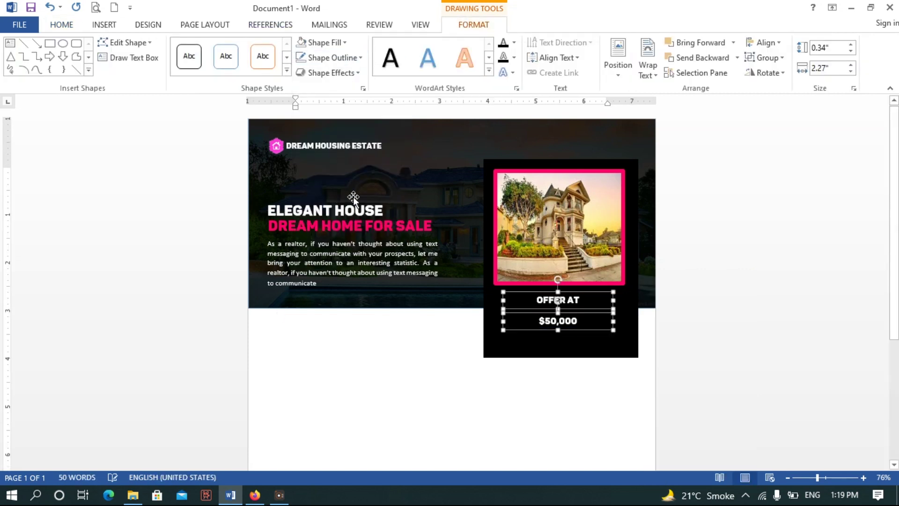
pyautogui.click(583, 321)
pyautogui.click(61, 24)
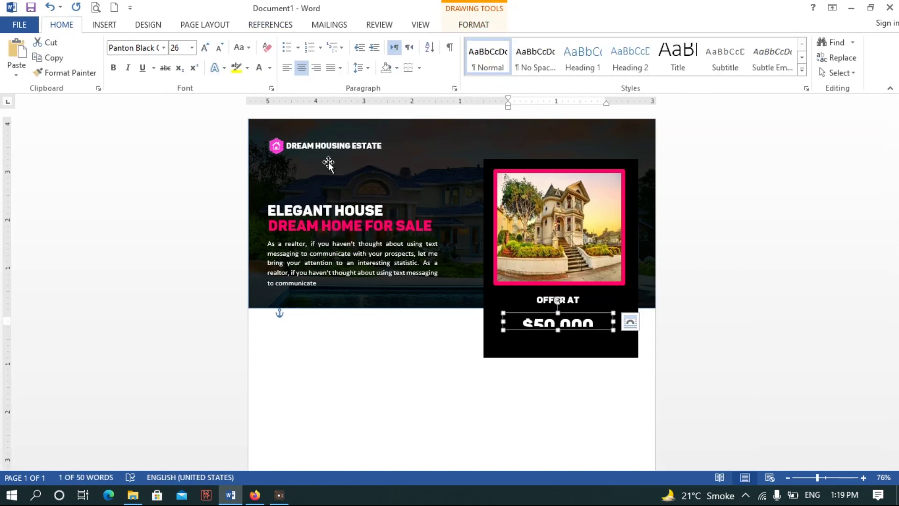
pyautogui.hotkey('ctrl', 'a')
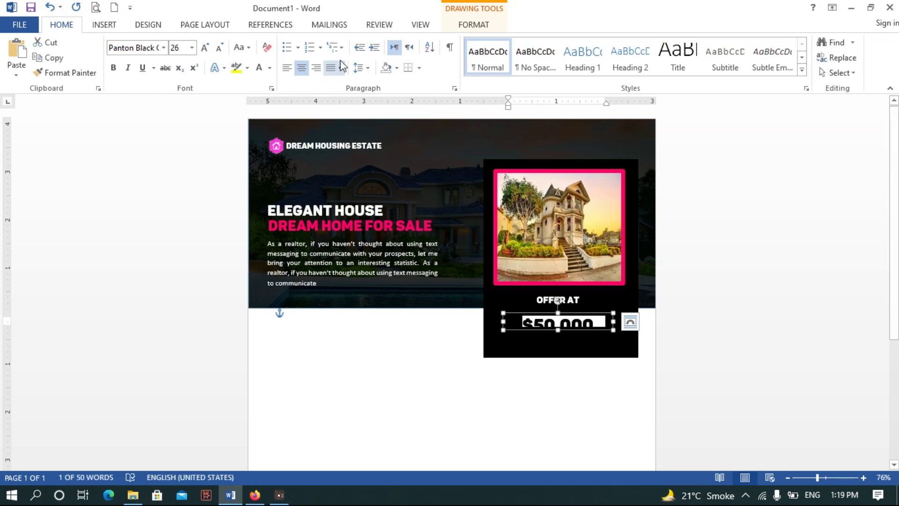
pyautogui.click(474, 26)
pyautogui.click(61, 24)
pyautogui.click(270, 68)
pyautogui.click(290, 229)
pyautogui.click(326, 244)
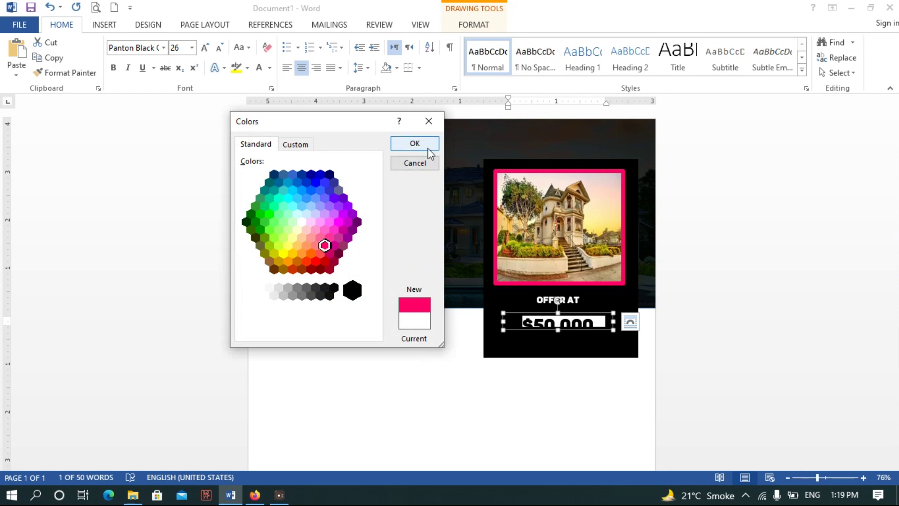
pyautogui.click(415, 143)
# - Nudge OFFER AT down and raise the black box's bottom edge to just below the price
pyautogui.click(596, 339)
pyautogui.click(568, 323)
pyautogui.click(582, 381)
pyautogui.click(583, 323)
pyautogui.moveTo(583, 313); pyautogui.dragTo(587, 312)
pyautogui.click(587, 303)
pyautogui.click(576, 427)
pyautogui.click(576, 357)
pyautogui.moveTo(561, 357); pyautogui.dragTo(559, 339)
pyautogui.click(565, 387)
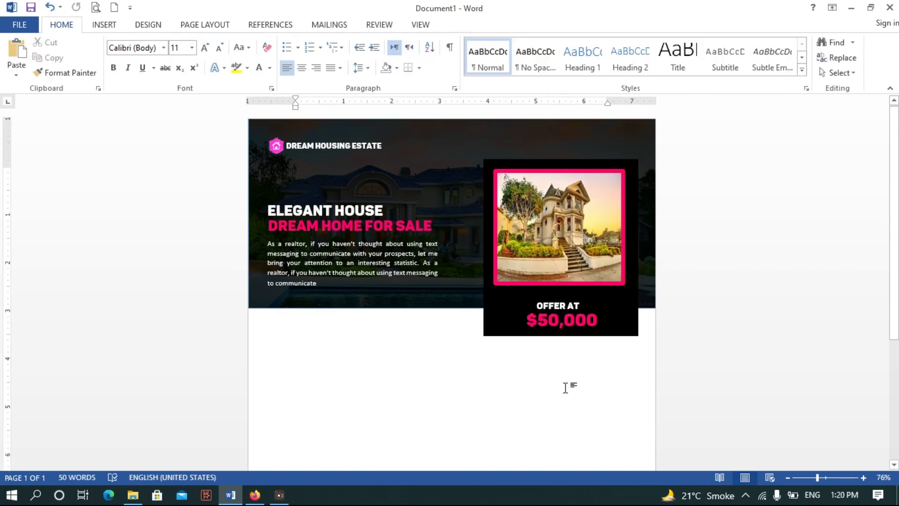
# - Grow the ELEGANT HOUSE heading font to size 26
pyautogui.click(284, 211)
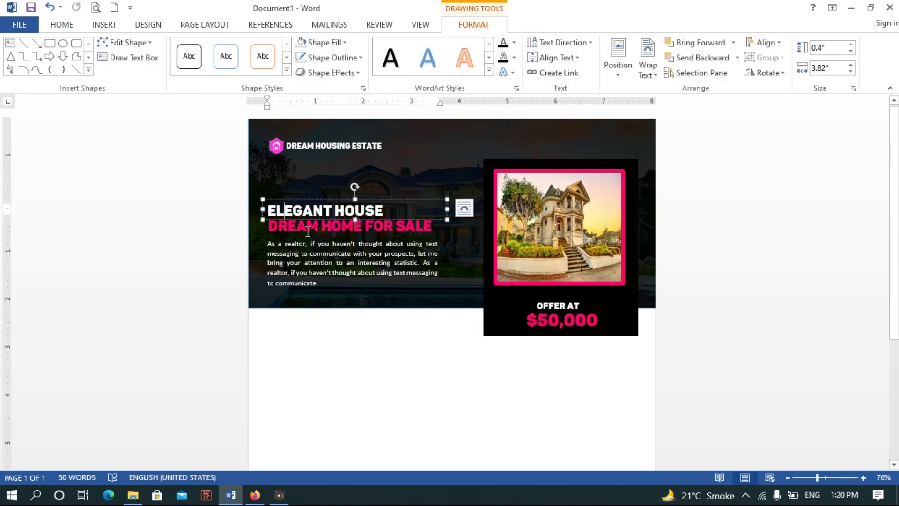
pyautogui.click(464, 207)
pyautogui.click(304, 207)
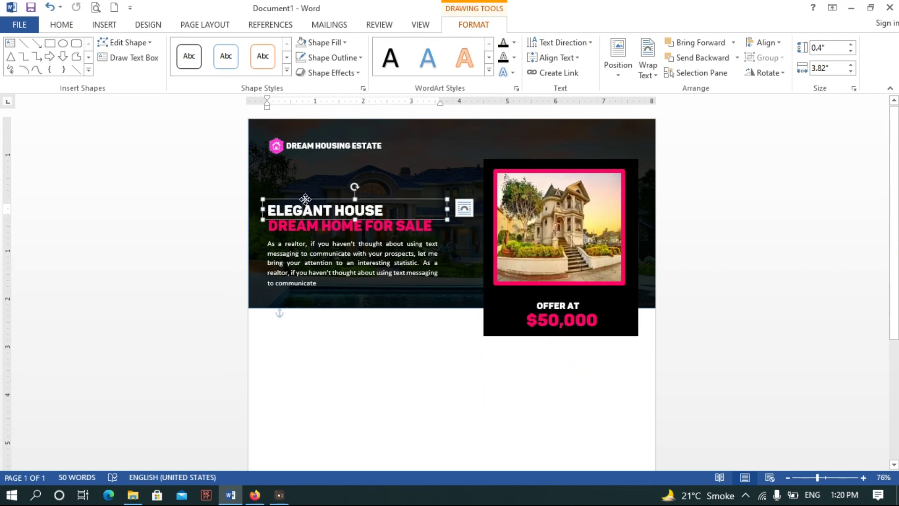
pyautogui.tripleClick(307, 201)
pyautogui.click(62, 24)
pyautogui.click(207, 48)
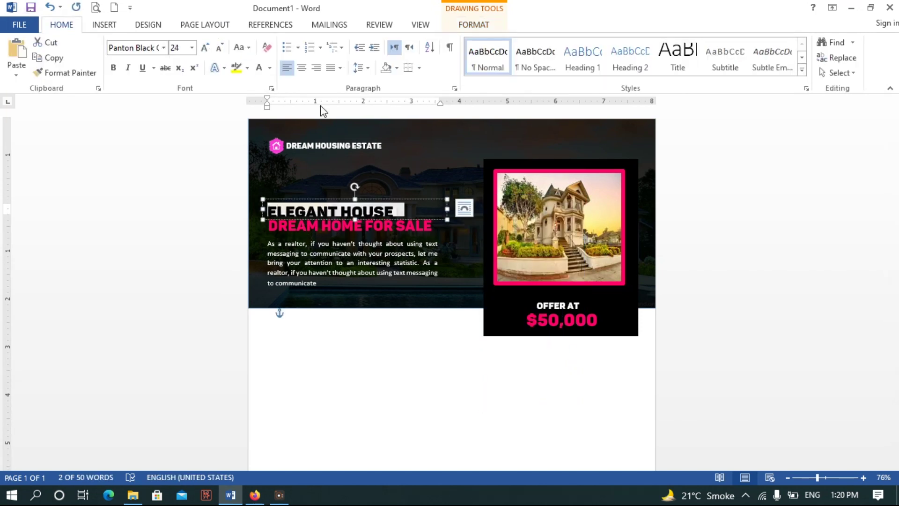
pyautogui.click(206, 48)
# - Move the heading, DREAM HOME FOR SALE tagline and body paragraph up closer together
pyautogui.moveTo(447, 216)
pyautogui.mouseDown()
pyautogui.moveTo(412, 197)
pyautogui.moveTo(393, 200)
pyautogui.mouseUp()
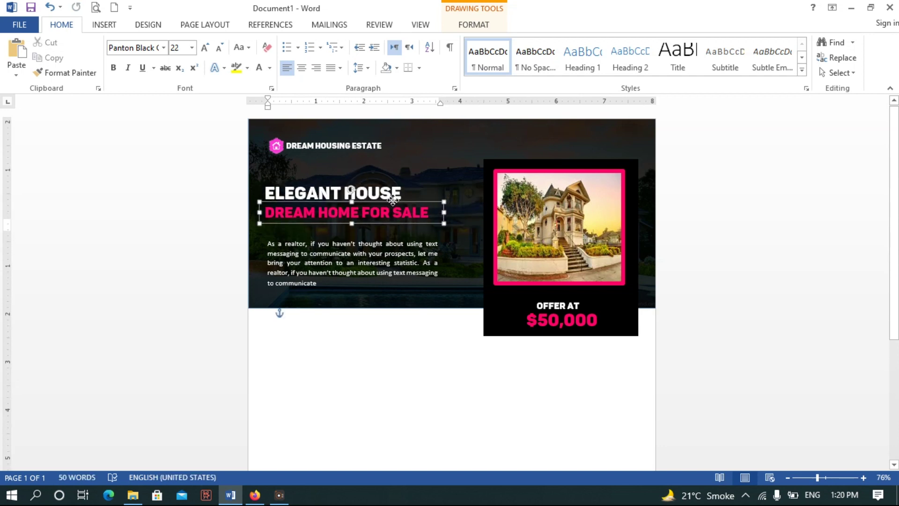
pyautogui.click(356, 375)
pyautogui.click(344, 236)
pyautogui.moveTo(344, 236); pyautogui.dragTo(346, 223)
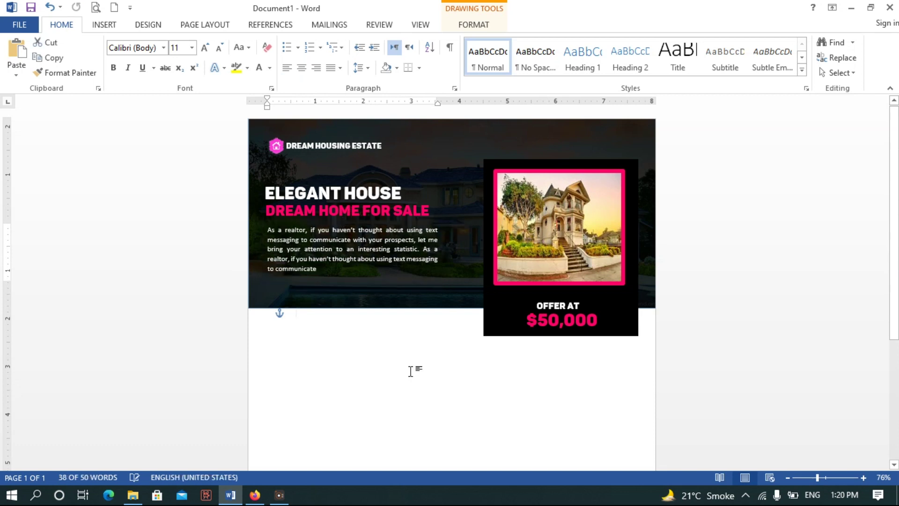
pyautogui.click(411, 370)
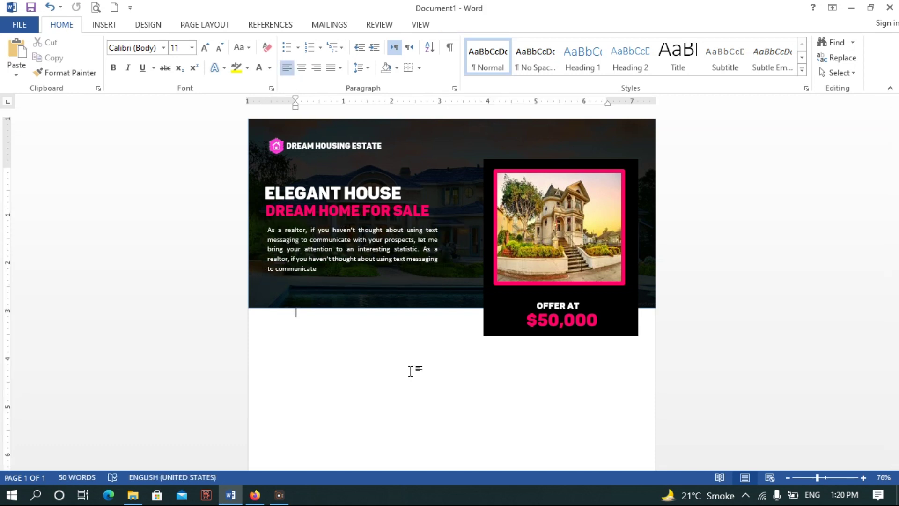
# - Insert the night-time house photo from the Downloads folder
pyautogui.scroll(-5, 302, 421)
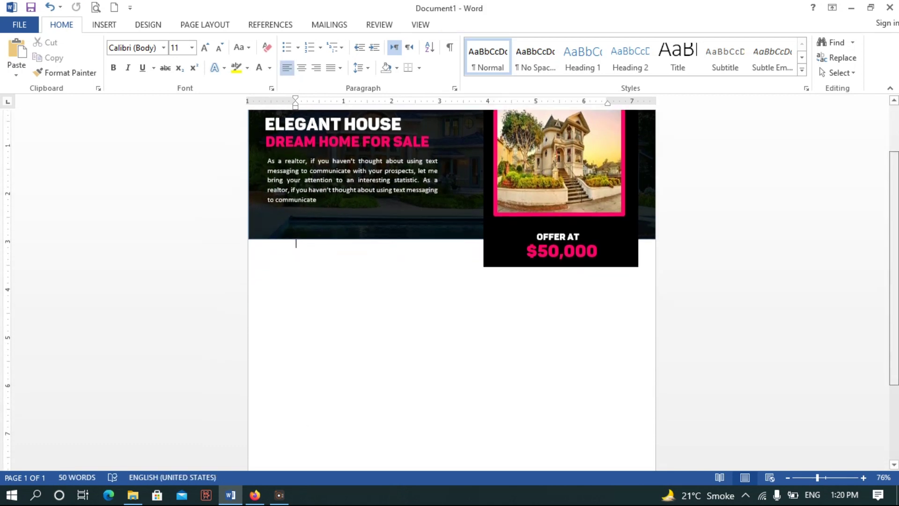
pyautogui.click(103, 24)
pyautogui.click(181, 73)
pyautogui.click(226, 119)
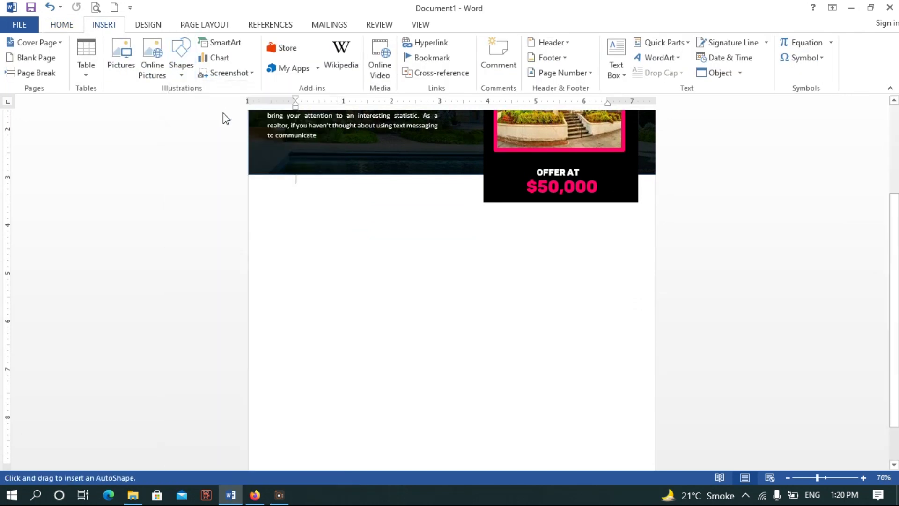
pyautogui.click(128, 60)
pyautogui.scroll(-2, 400, 188)
pyautogui.scroll(2, 395, 99)
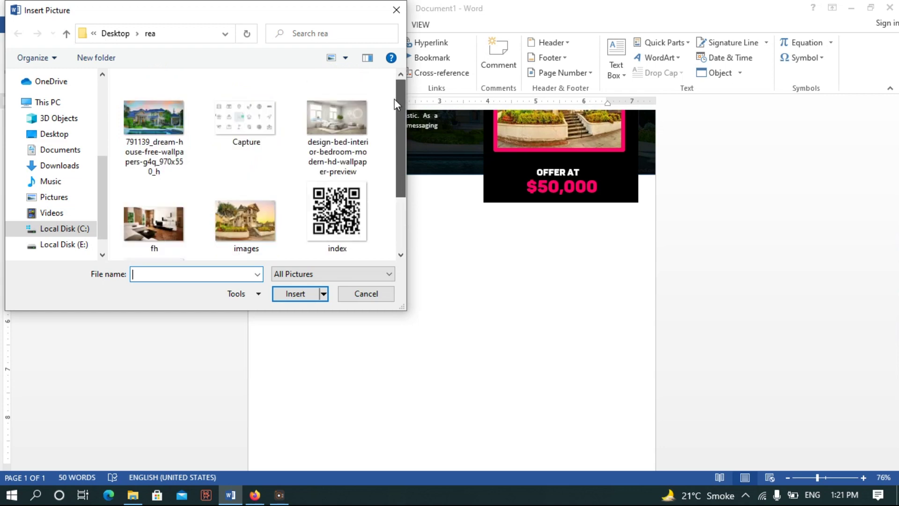
pyautogui.click(367, 294)
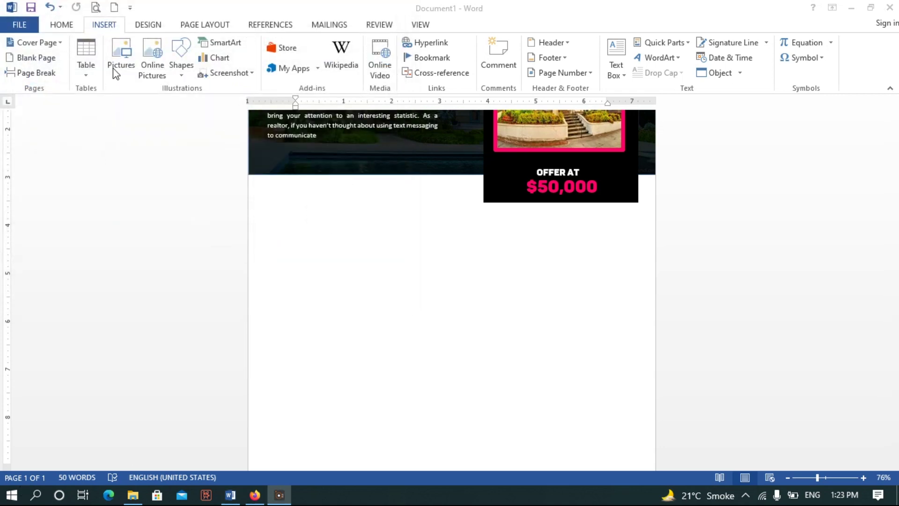
pyautogui.click(113, 68)
pyautogui.click(63, 164)
pyautogui.doubleClick(171, 125)
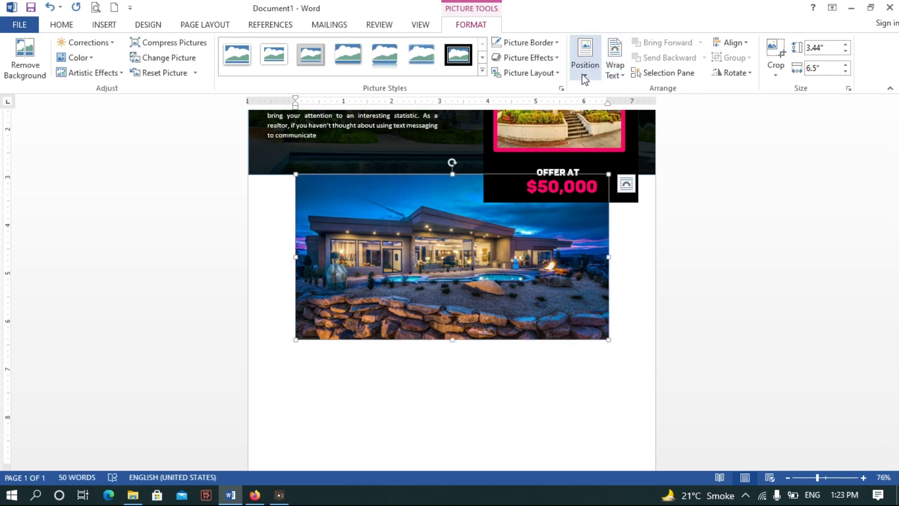
# - Position the photo Middle Left and stretch it to 8.51" wide by 3.74" tall
pyautogui.click(585, 75)
pyautogui.click(588, 201)
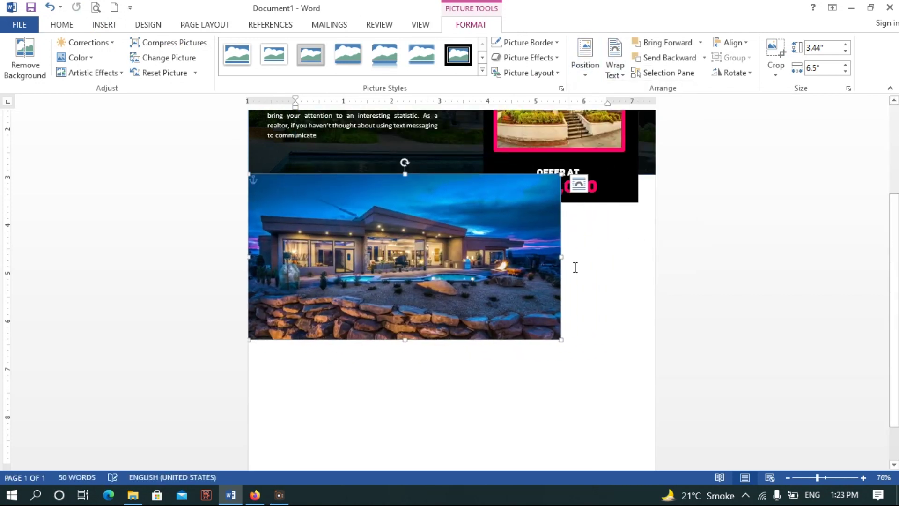
pyautogui.moveTo(561, 257); pyautogui.dragTo(656, 257)
pyautogui.moveTo(452, 339); pyautogui.dragTo(450, 353)
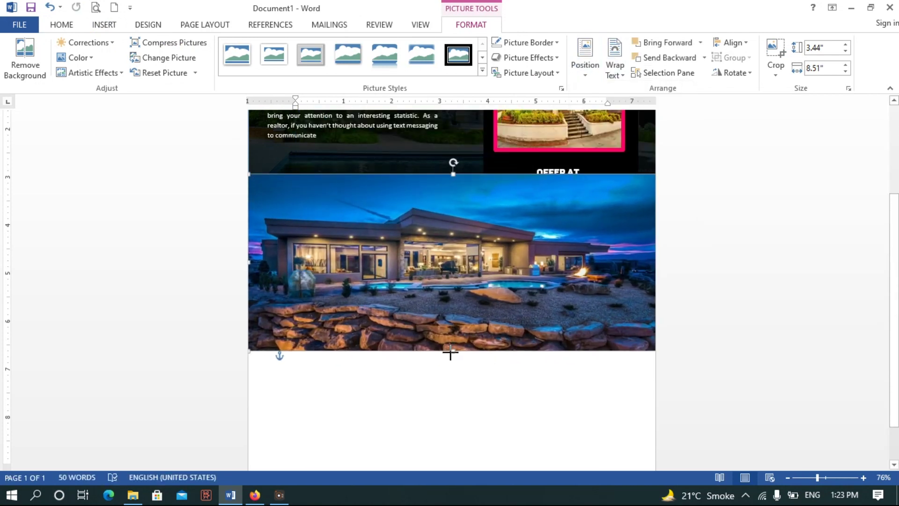
# - Draw a white-filled rectangle covering the whole house photo
pyautogui.click(62, 24)
pyautogui.click(98, 25)
pyautogui.click(180, 64)
pyautogui.click(212, 168)
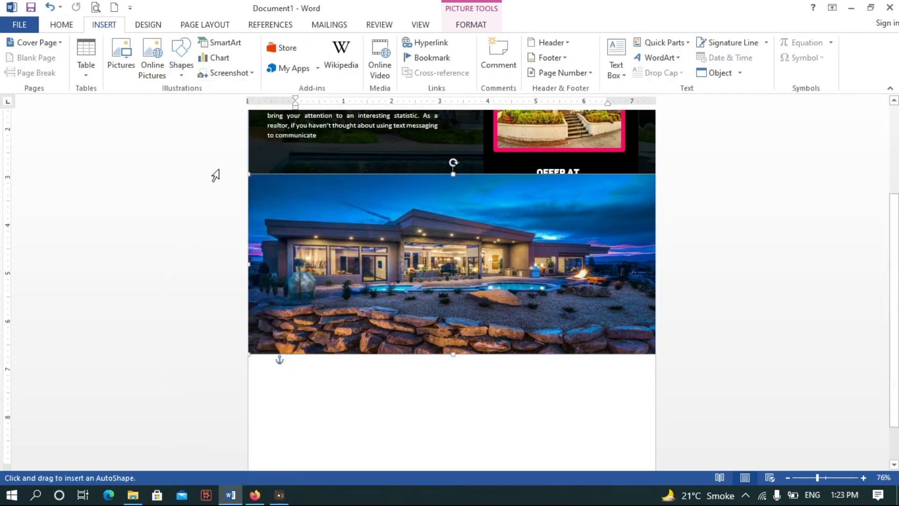
pyautogui.moveTo(248, 173); pyautogui.dragTo(656, 354)
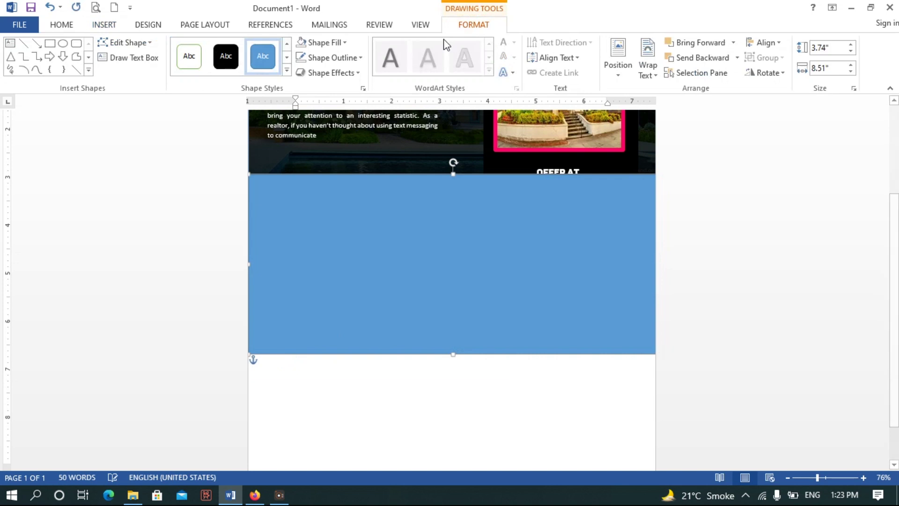
pyautogui.click(347, 46)
pyautogui.click(301, 70)
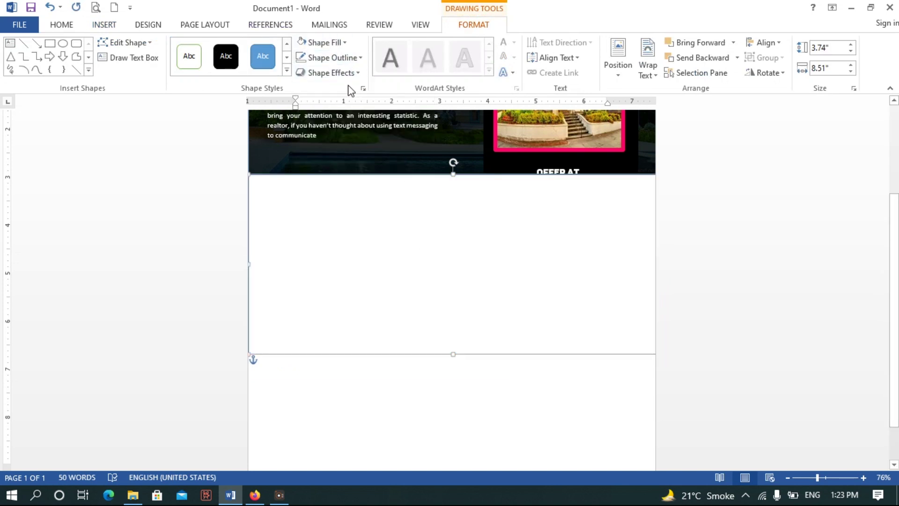
# - Set the overlay to 20% transparency and shorten it to 2.53" tall
pyautogui.rightClick(442, 354)
pyautogui.click(443, 274)
pyautogui.moveTo(796, 286); pyautogui.dragTo(801, 286)
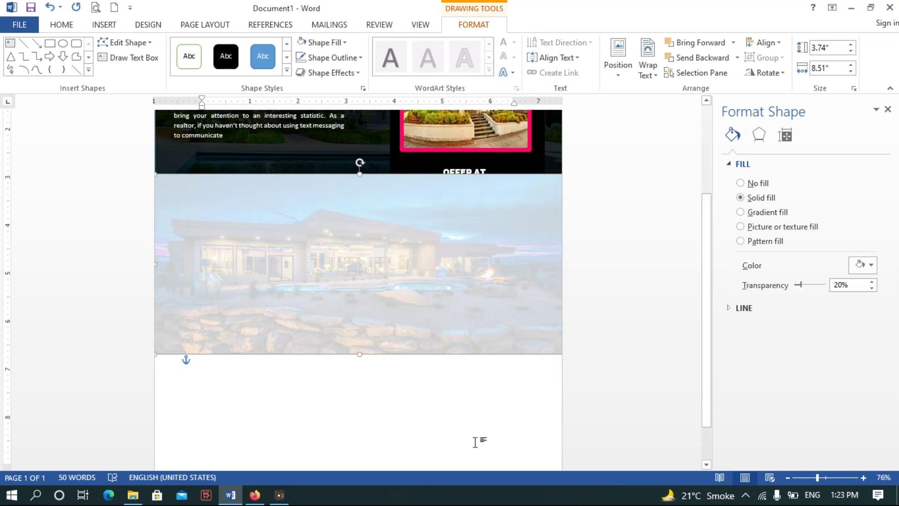
pyautogui.moveTo(358, 354); pyautogui.dragTo(352, 296)
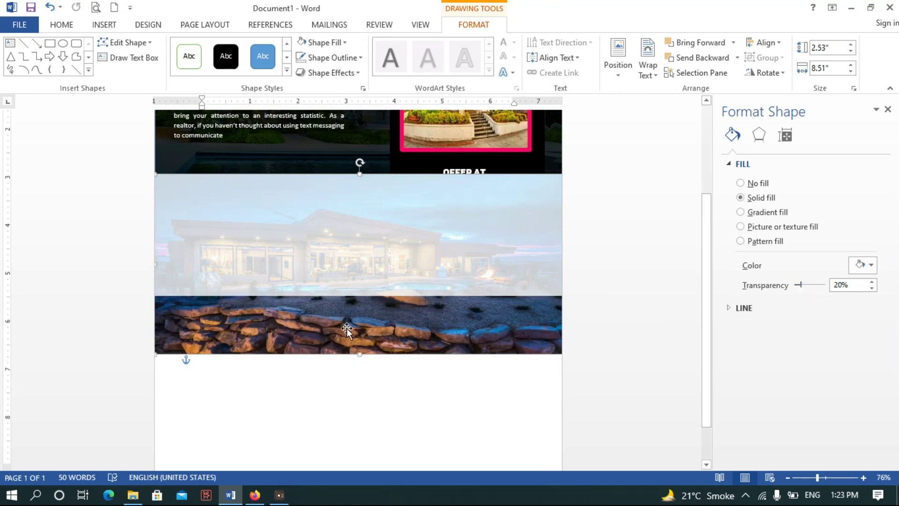
pyautogui.click(357, 352)
pyautogui.moveTo(358, 352); pyautogui.dragTo(350, 297)
pyautogui.click(371, 361)
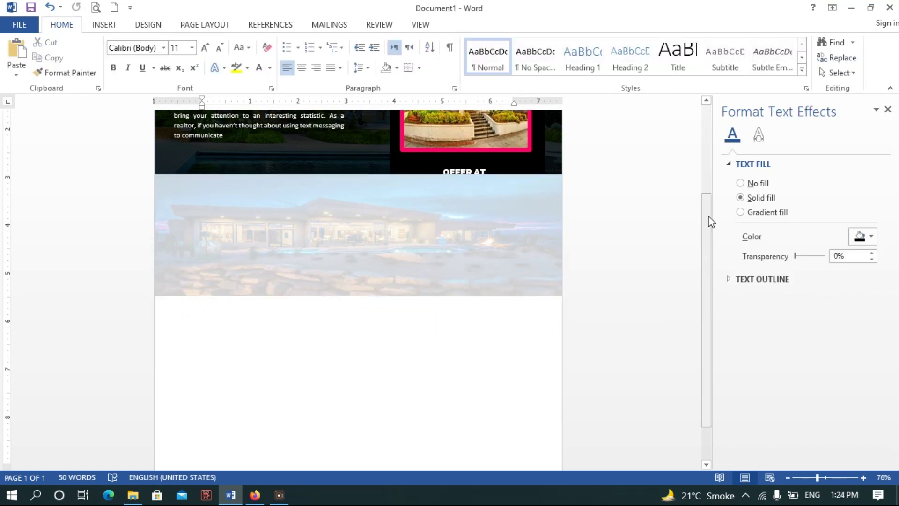
# - Restack the translucent overlay and house photo, sending the photo one layer back
pyautogui.scroll(-2, 706, 287)
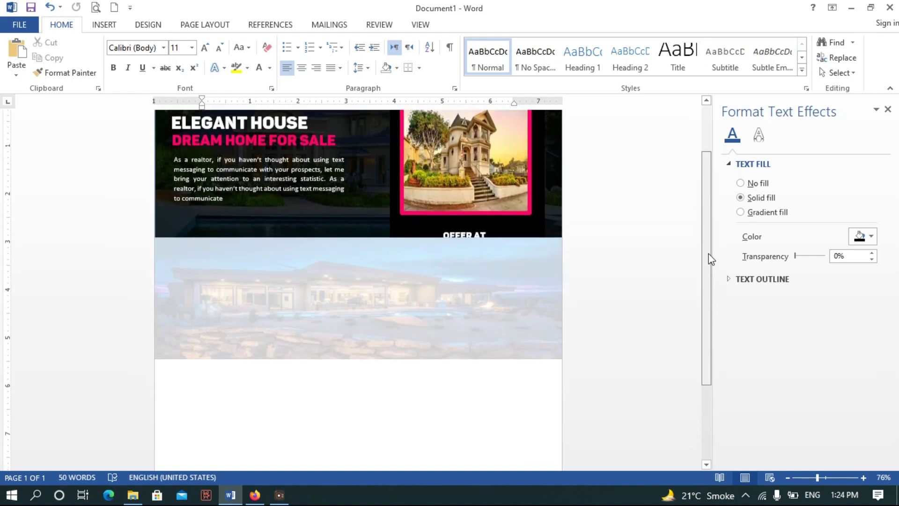
pyautogui.moveTo(707, 331); pyautogui.dragTo(706, 257)
pyautogui.click(426, 271)
pyautogui.rightClick(426, 272)
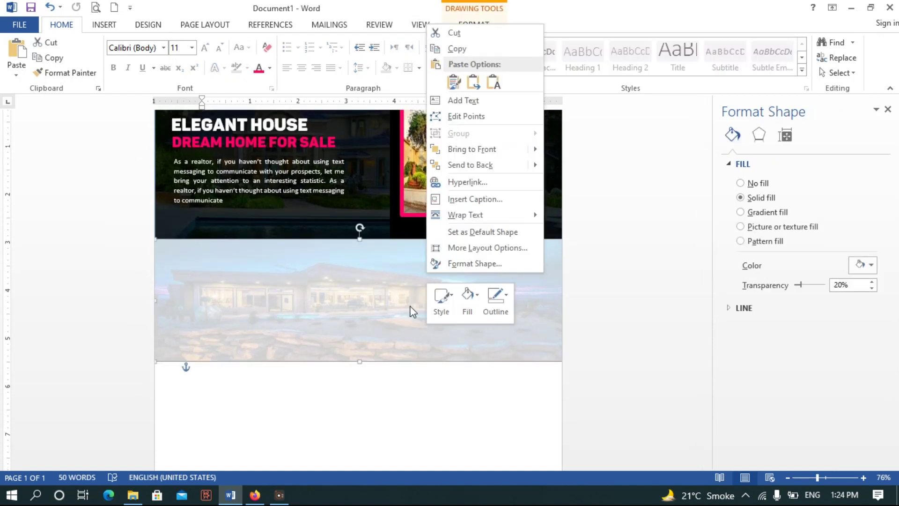
pyautogui.click(572, 148)
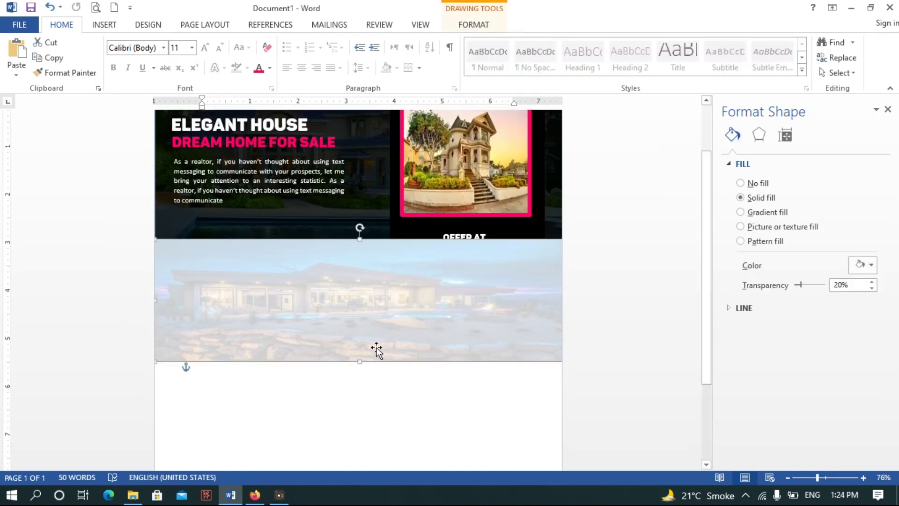
pyautogui.moveTo(375, 350); pyautogui.dragTo(380, 429)
pyautogui.click(422, 291)
pyautogui.rightClick(421, 290)
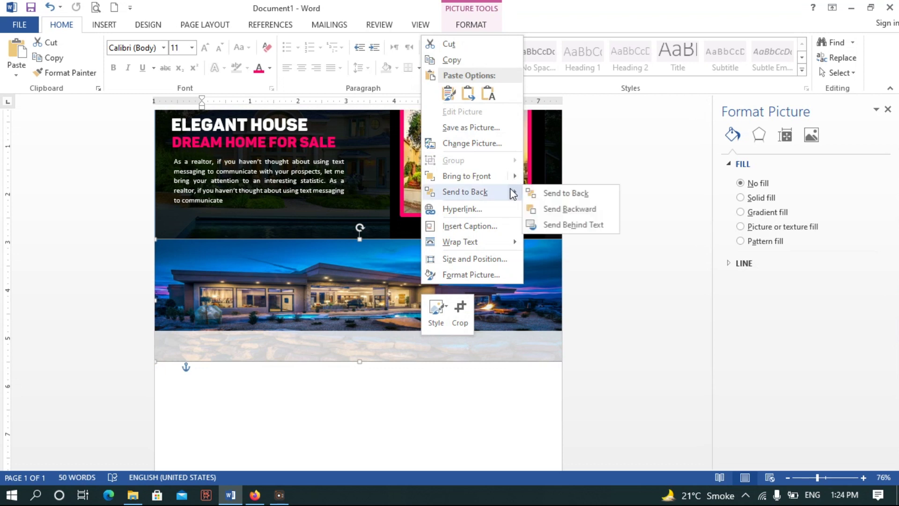
pyautogui.click(551, 209)
pyautogui.moveTo(400, 339); pyautogui.dragTo(398, 253)
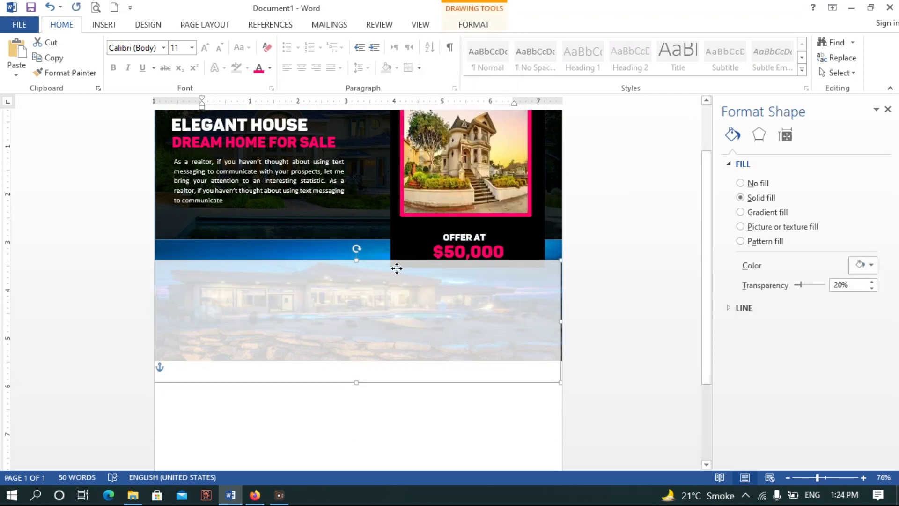
# - Send the translucent photo overlay back several layers, behind the $50,000 price
pyautogui.rightClick(392, 274)
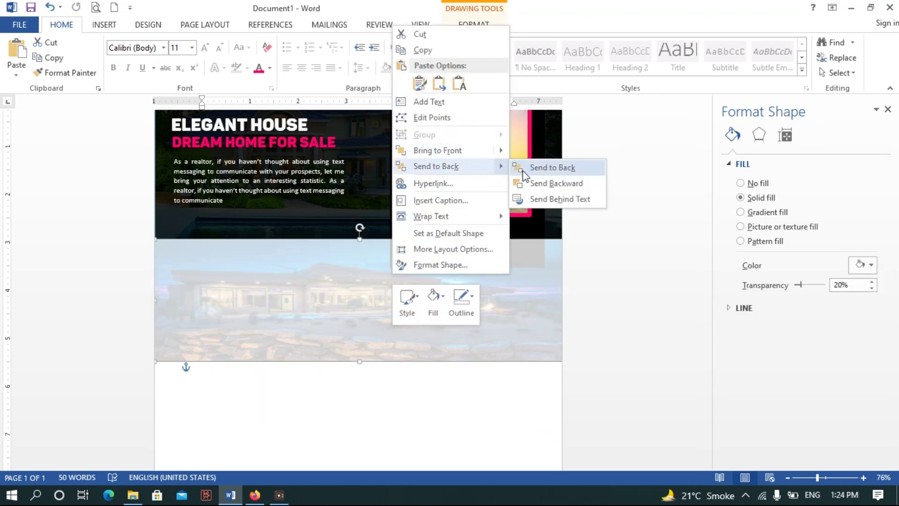
pyautogui.click(529, 180)
pyautogui.rightClick(344, 287)
pyautogui.moveTo(387, 177)
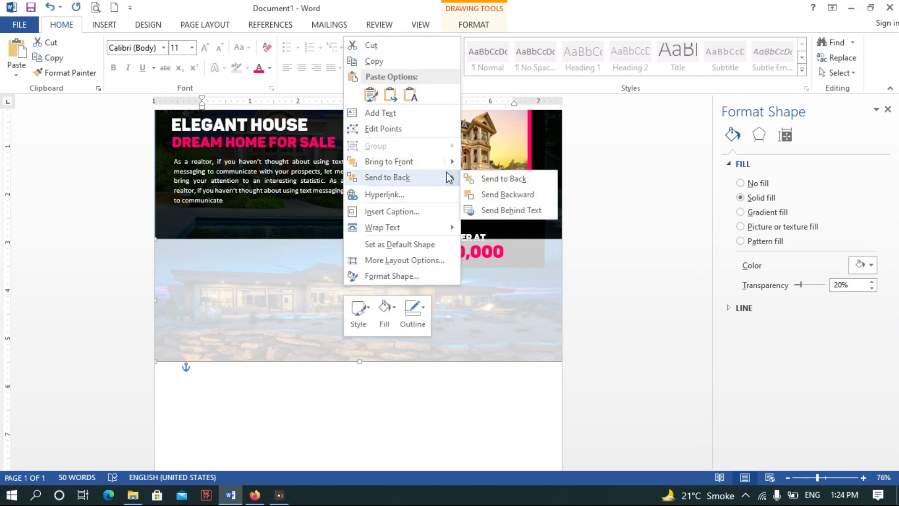
pyautogui.click(488, 190)
pyautogui.rightClick(309, 304)
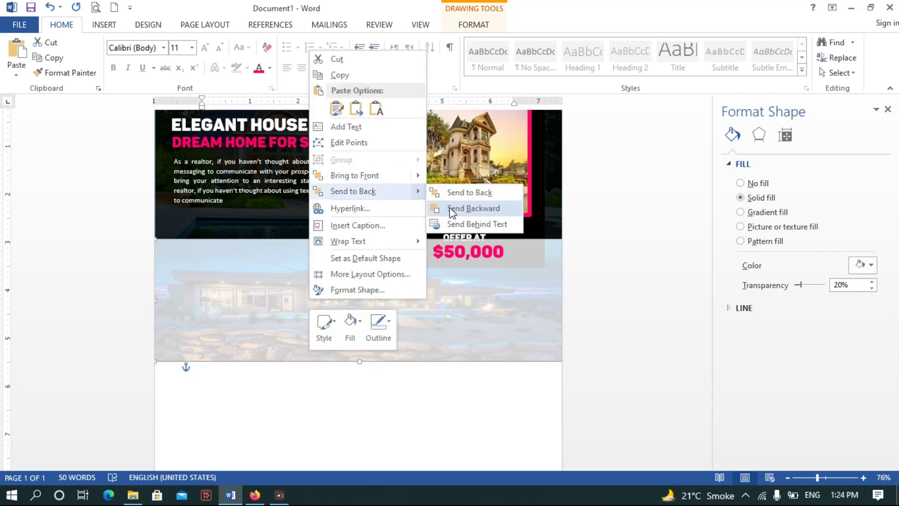
pyautogui.click(461, 209)
# - Bring the black $50,000 offer panel one layer forward so it shows solid black
pyautogui.rightClick(374, 299)
pyautogui.click(541, 256)
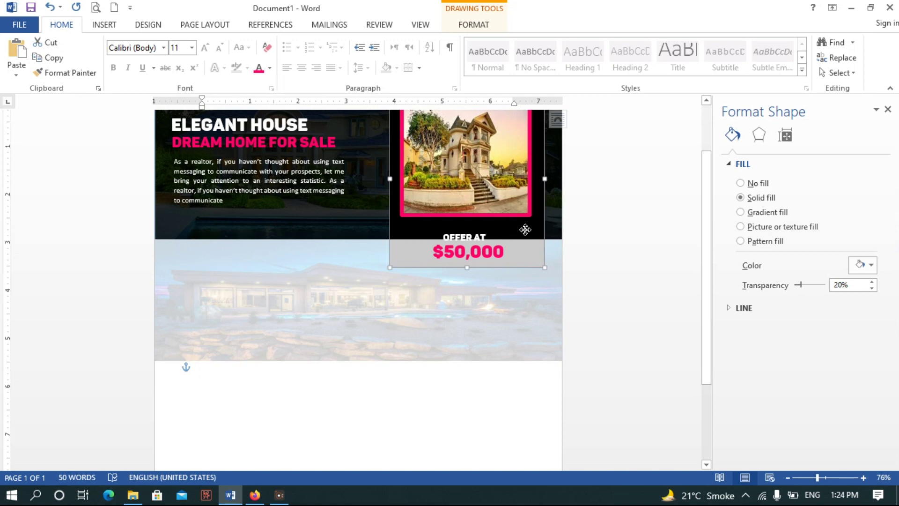
pyautogui.rightClick(529, 240)
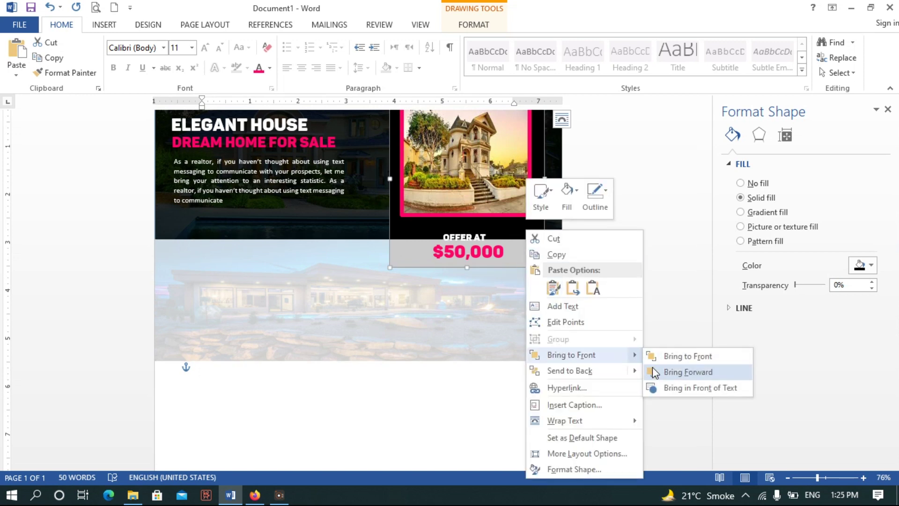
pyautogui.click(665, 370)
pyautogui.click(407, 333)
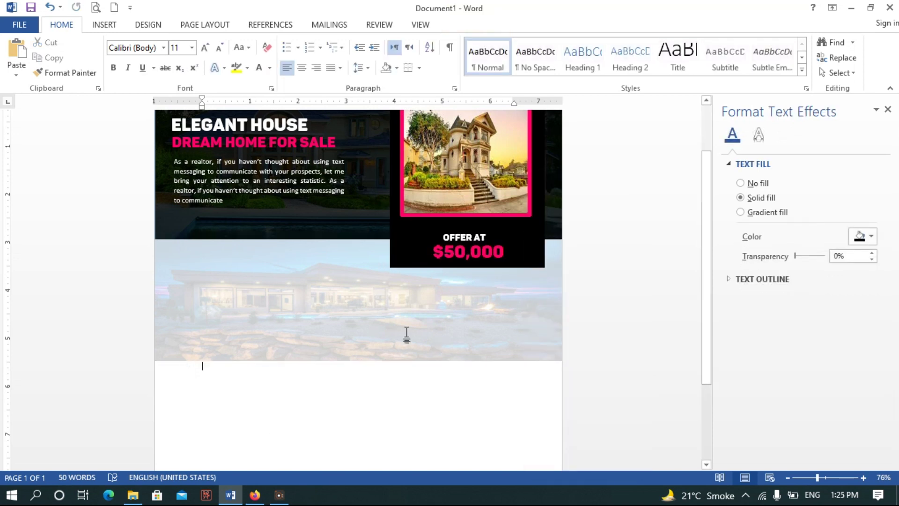
# - Draw a rectangle on the lower photo and start adding text inside it
pyautogui.click(264, 321)
pyautogui.click(104, 25)
pyautogui.click(181, 56)
pyautogui.click(179, 173)
pyautogui.moveTo(160, 246)
pyautogui.mouseDown()
pyautogui.moveTo(223, 334)
pyautogui.moveTo(253, 349)
pyautogui.mouseUp()
pyautogui.rightClick(234, 330)
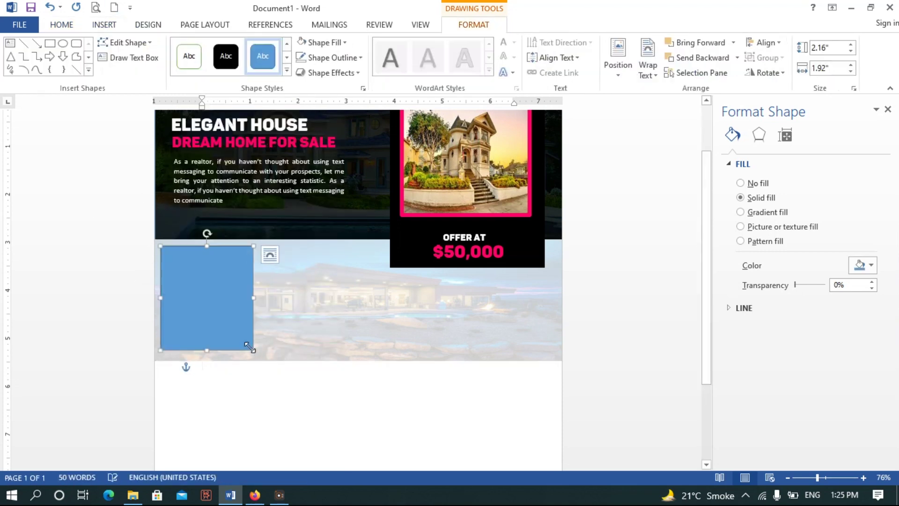
pyautogui.click(281, 90)
# - Type the ELEGANT HOME FOR SALE heading and set it in Panton Black, size 26
pyautogui.write('egant home for sale')
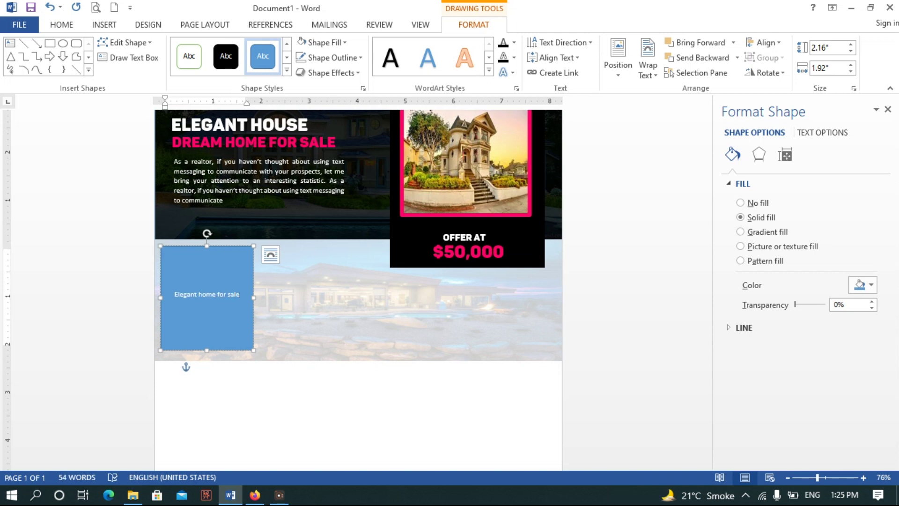
pyautogui.hotkey('ctrl', 'a')
pyautogui.click(58, 30)
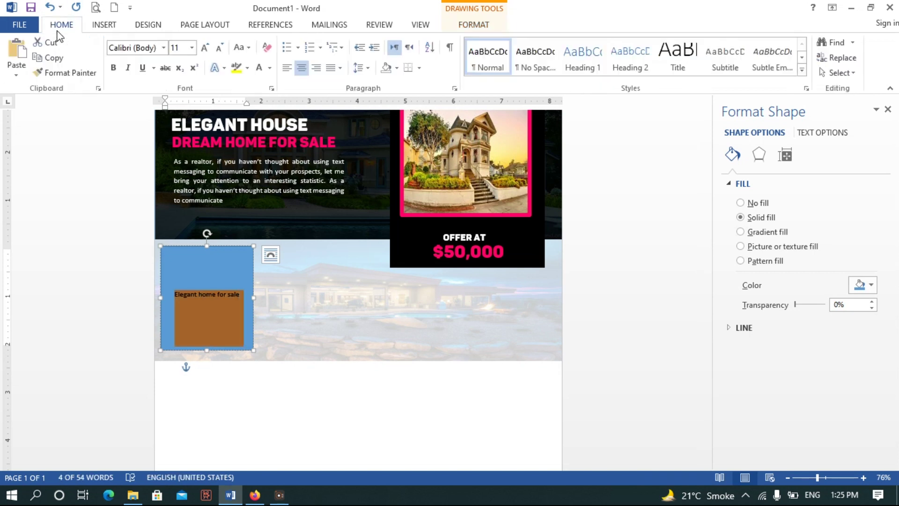
pyautogui.click(159, 48)
pyautogui.press('Return')
pyautogui.click(205, 48)
pyautogui.click(206, 47)
pyautogui.click(205, 48)
pyautogui.click(205, 47)
pyautogui.click(205, 47)
pyautogui.click(219, 48)
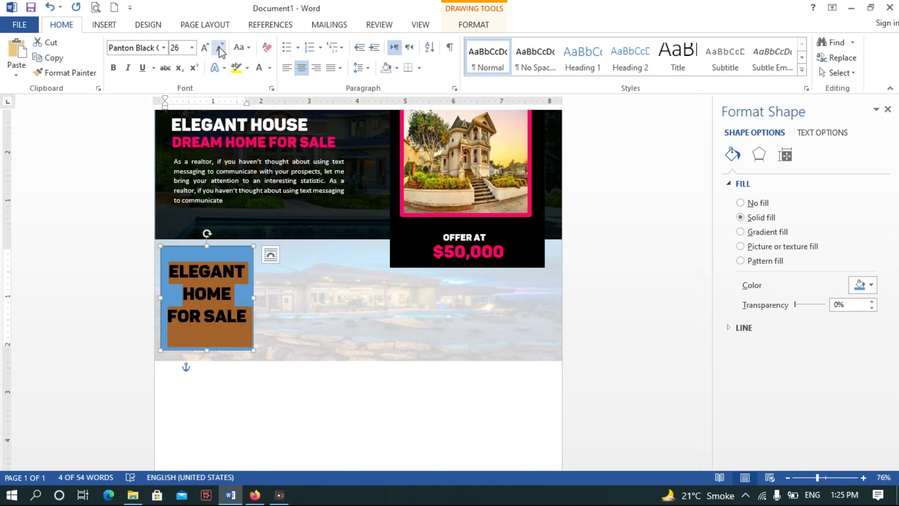
# - Change the heading's text colour to black
pyautogui.click(473, 24)
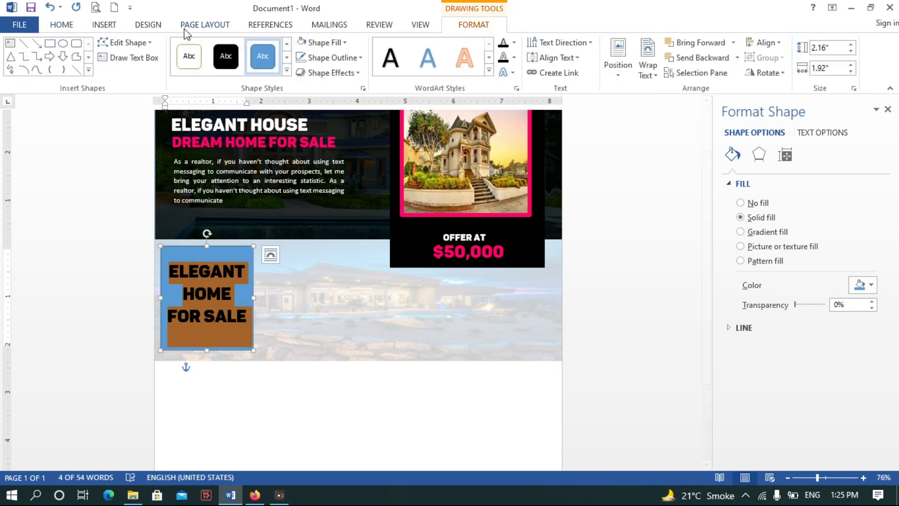
pyautogui.click(61, 24)
pyautogui.click(270, 66)
pyautogui.click(258, 111)
# - Set the heading rectangle's fill to No Fill so the photo shows through
pyautogui.click(474, 24)
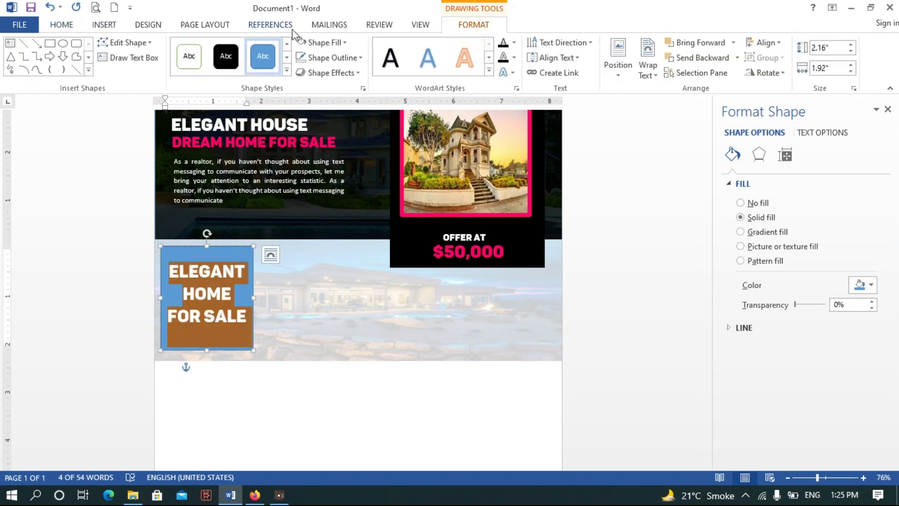
pyautogui.click(301, 42)
pyautogui.click(323, 42)
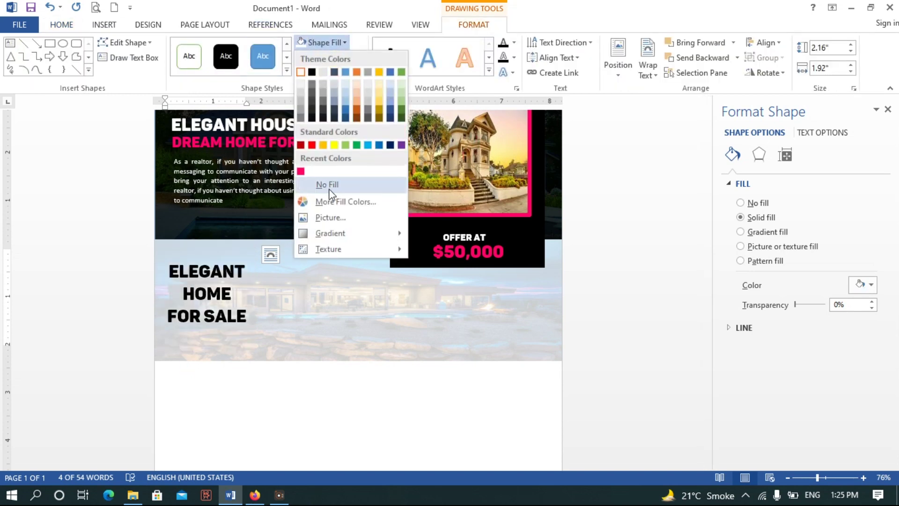
pyautogui.click(321, 182)
pyautogui.click(321, 366)
pyautogui.click(228, 317)
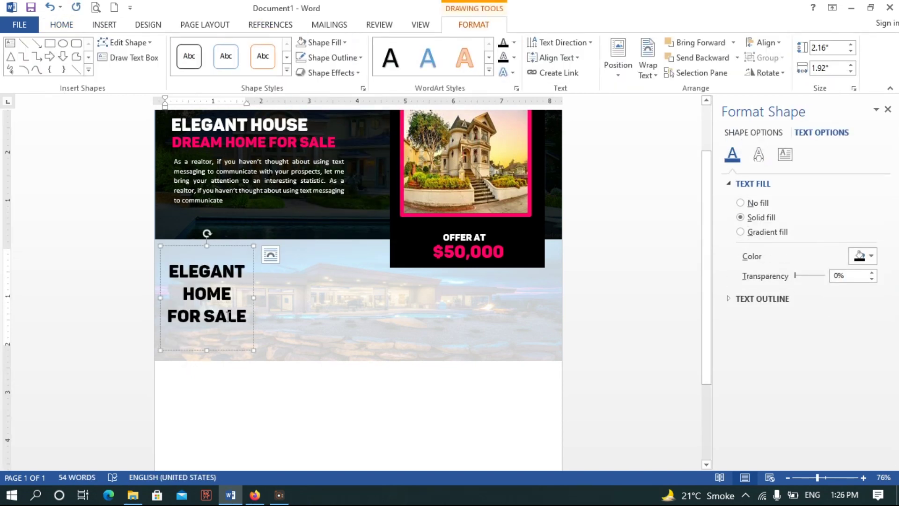
pyautogui.hotkey('ctrl', 'a')
pyautogui.click(319, 295)
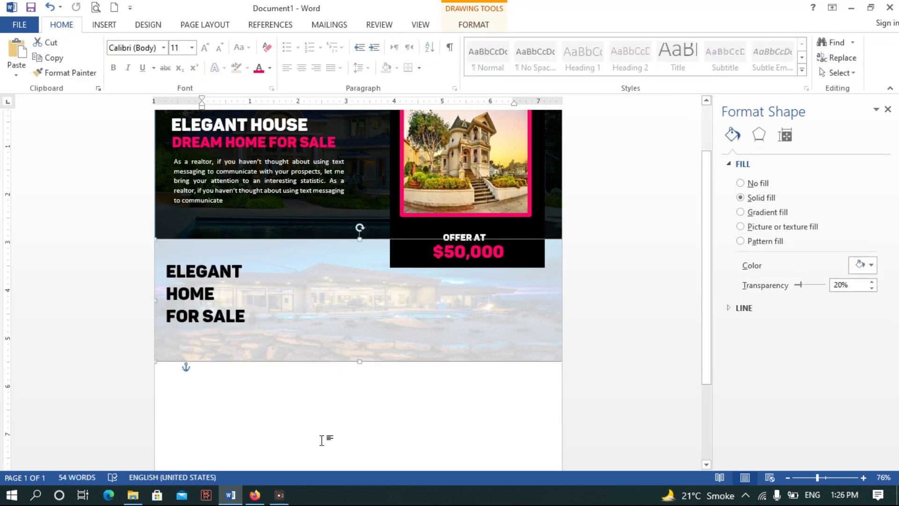
# - Ctrl-drag a copy of the description paragraph onto the lower photo
pyautogui.click(322, 437)
pyautogui.click(240, 217)
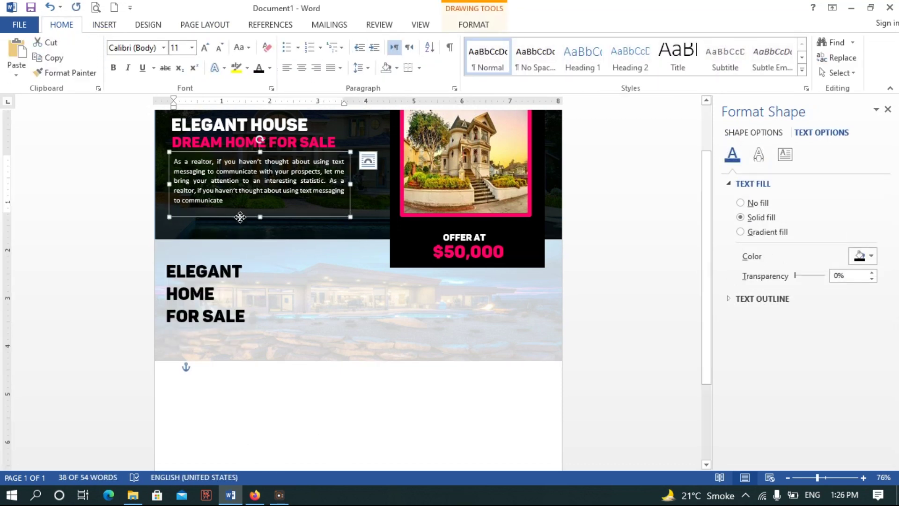
pyautogui.moveTo(239, 217); pyautogui.dragTo(327, 334)
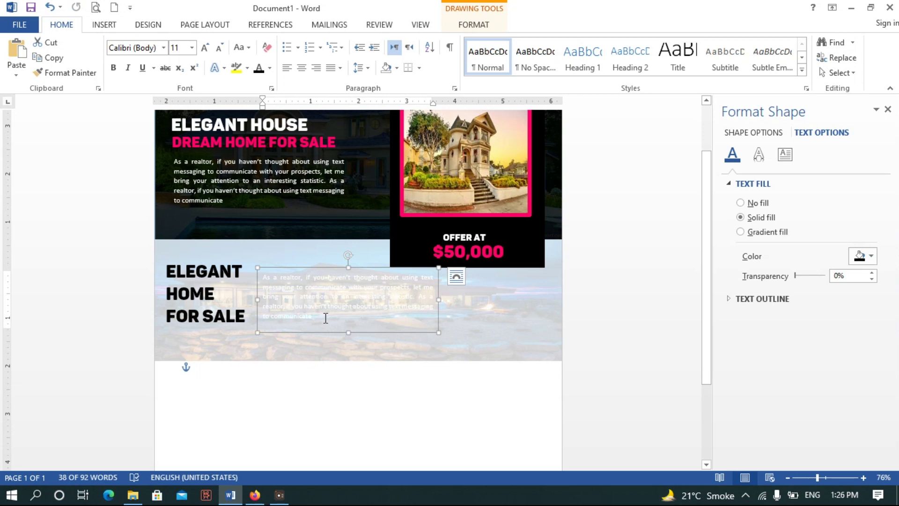
# - Shorten the lower overlay and rock picture, nudging the paragraph up beside the heading
pyautogui.click(451, 346)
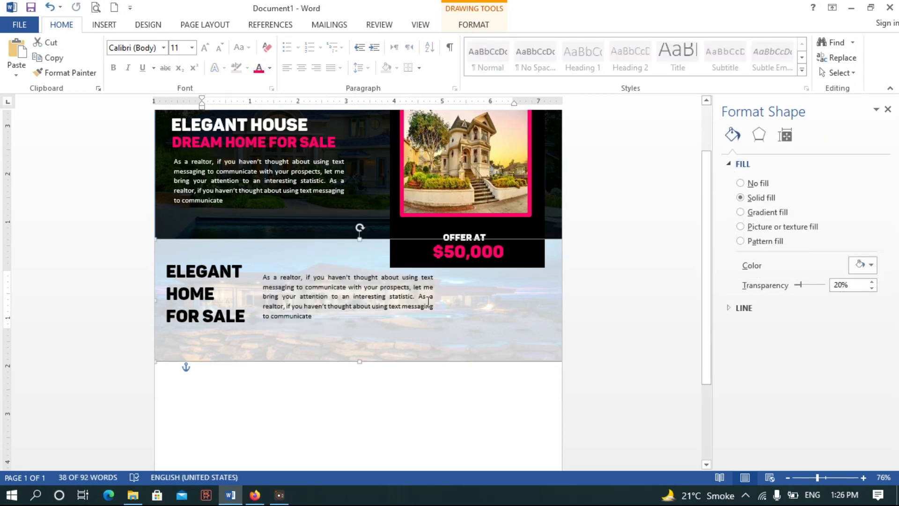
pyautogui.moveTo(358, 362); pyautogui.dragTo(358, 331)
pyautogui.click(357, 346)
pyautogui.click(197, 246)
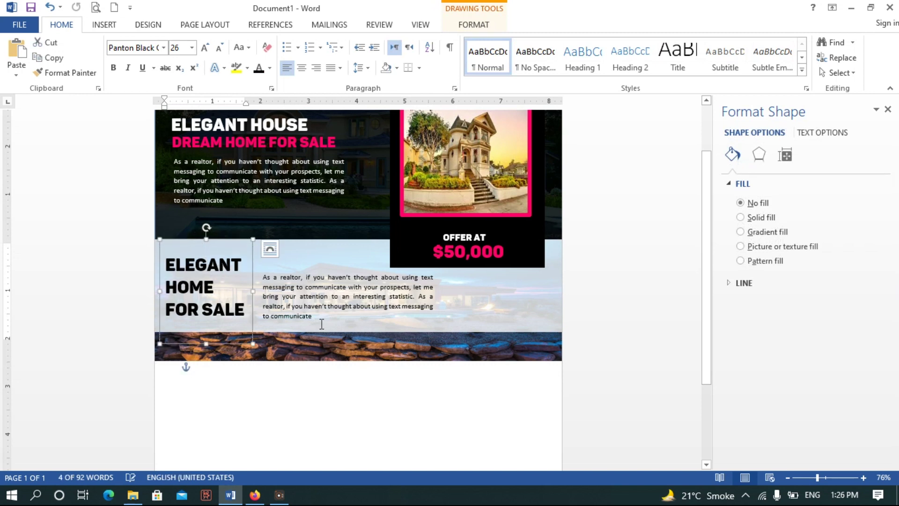
pyautogui.click(378, 287)
pyautogui.moveTo(335, 268); pyautogui.dragTo(329, 257)
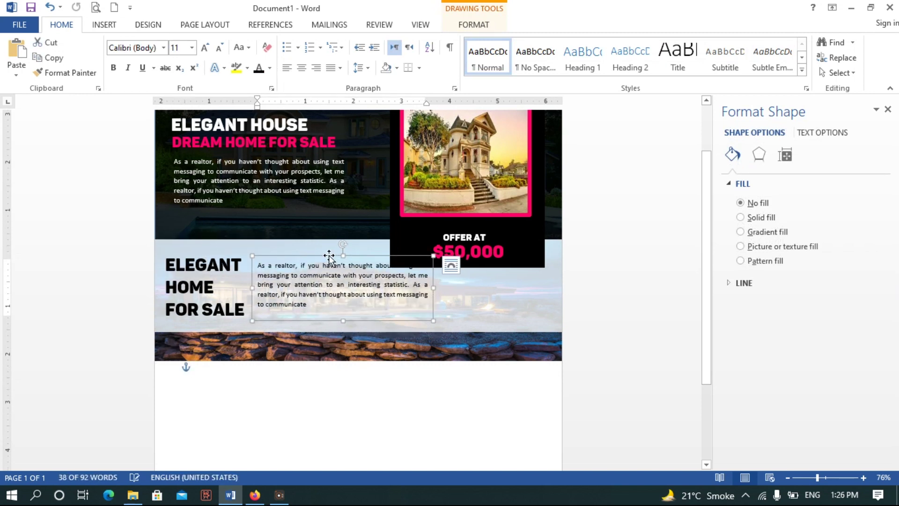
pyautogui.click(357, 362)
pyautogui.moveTo(357, 362); pyautogui.dragTo(353, 332)
# - Nudge the offer panel and house picture right and stretch the panel downward
pyautogui.click(468, 252)
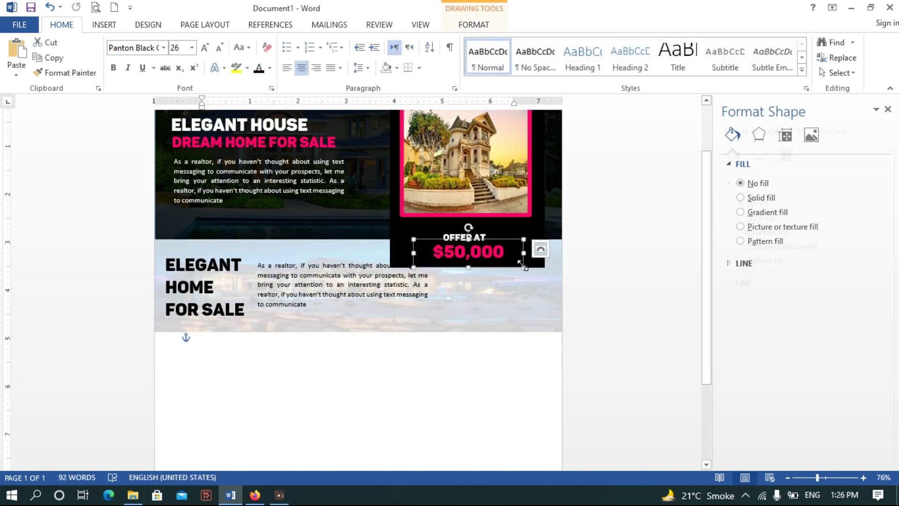
pyautogui.click(392, 184)
pyautogui.click(457, 208)
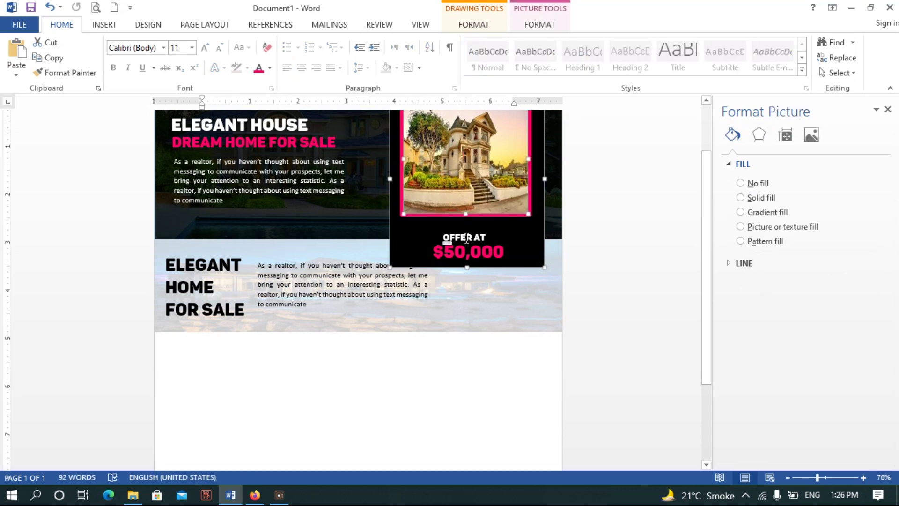
pyautogui.press('Right')
pyautogui.press('Right')
pyautogui.press('Right')
pyautogui.press('Right')
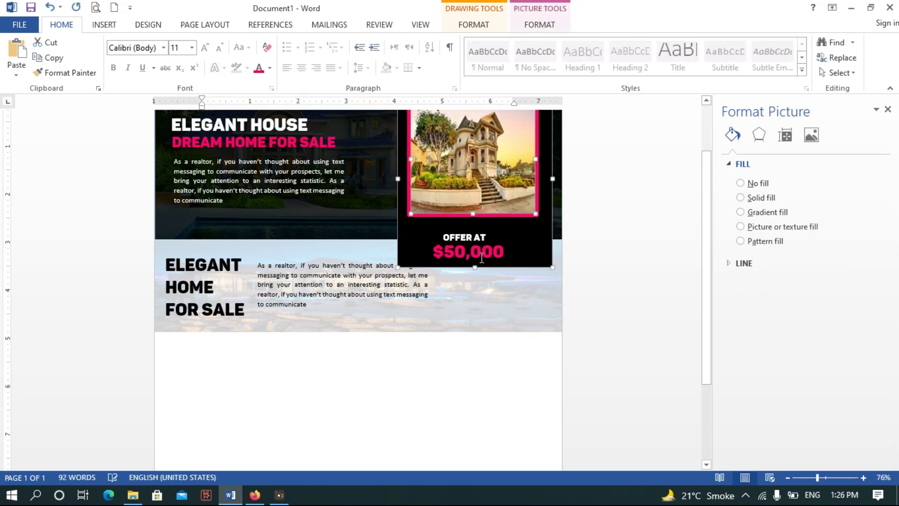
pyautogui.moveTo(474, 267); pyautogui.dragTo(476, 310)
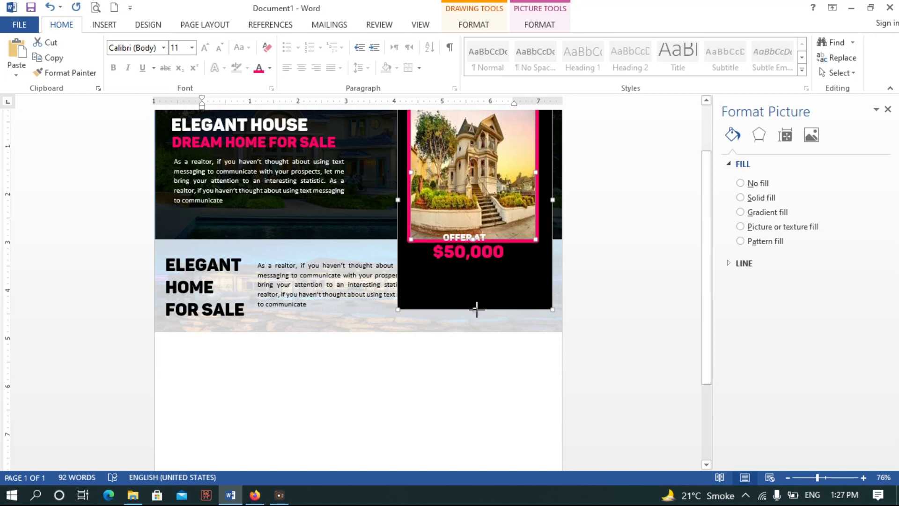
pyautogui.click(365, 183)
pyautogui.hotkey('ctrl', 'z')
pyautogui.keyDown('ctrl'); pyautogui.scroll(-2, 587, 198); pyautogui.keyUp('ctrl')
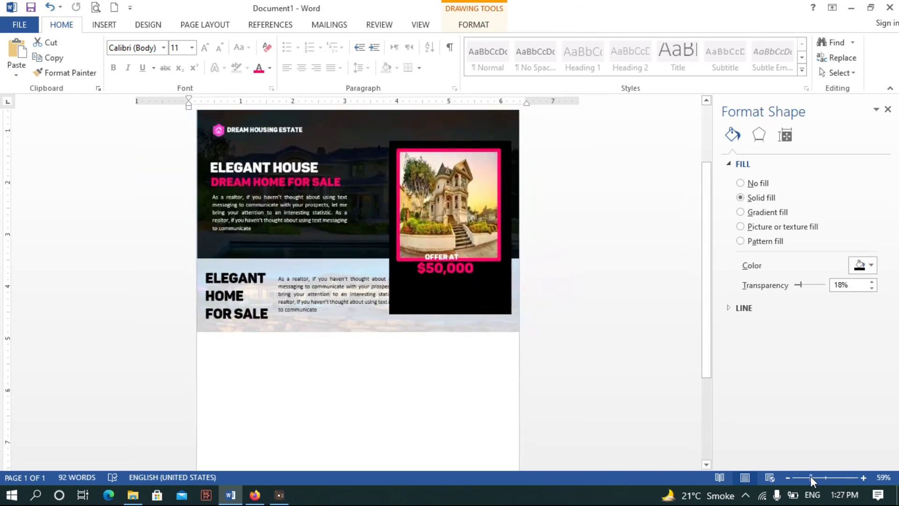
# - Move the house picture and black panel down and narrow the description box
pyautogui.moveTo(487, 207); pyautogui.dragTo(488, 231)
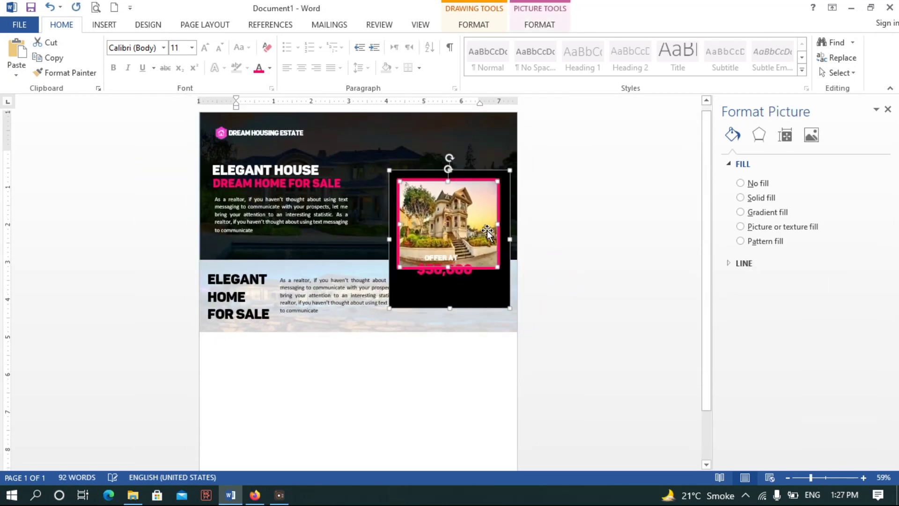
pyautogui.click(345, 262)
pyautogui.moveTo(424, 297); pyautogui.dragTo(379, 297)
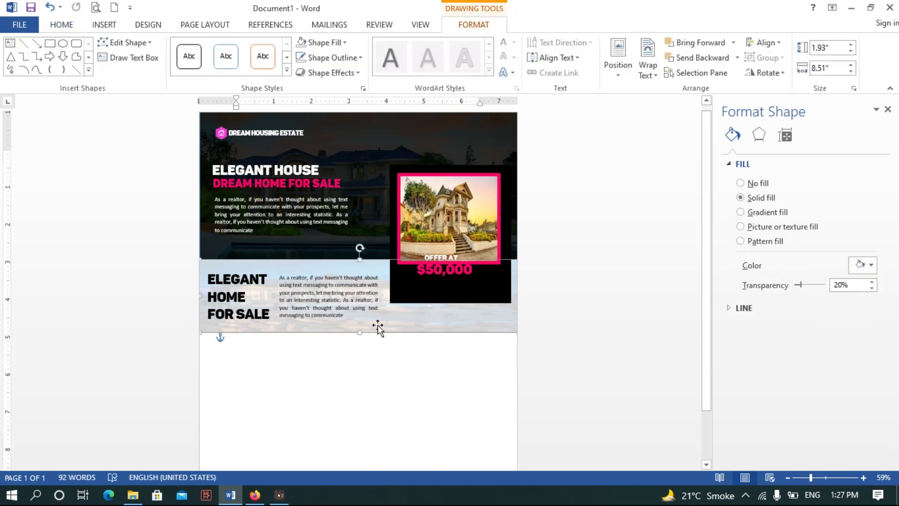
pyautogui.click(378, 334)
# - Lower the OFFER AT and $50,000 labels and lengthen the black panel beneath them
pyautogui.click(455, 256)
pyautogui.moveTo(455, 262); pyautogui.dragTo(459, 282)
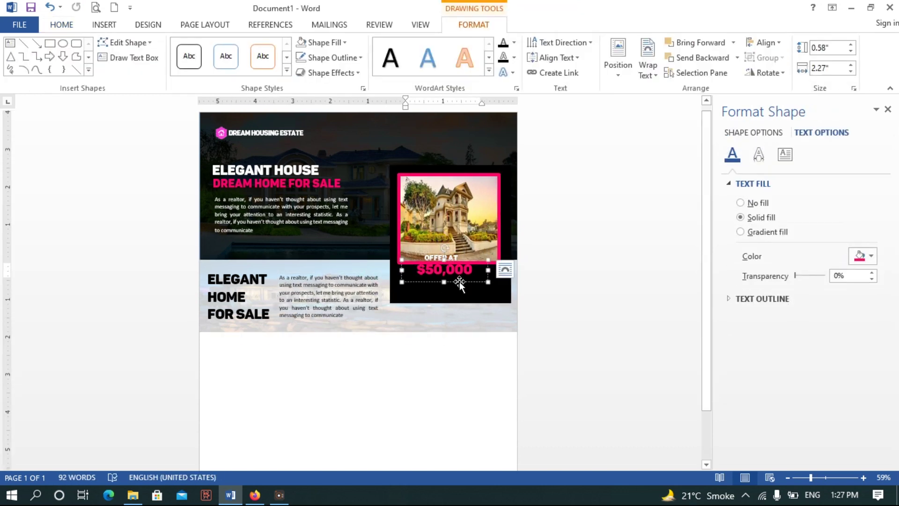
pyautogui.click(445, 257)
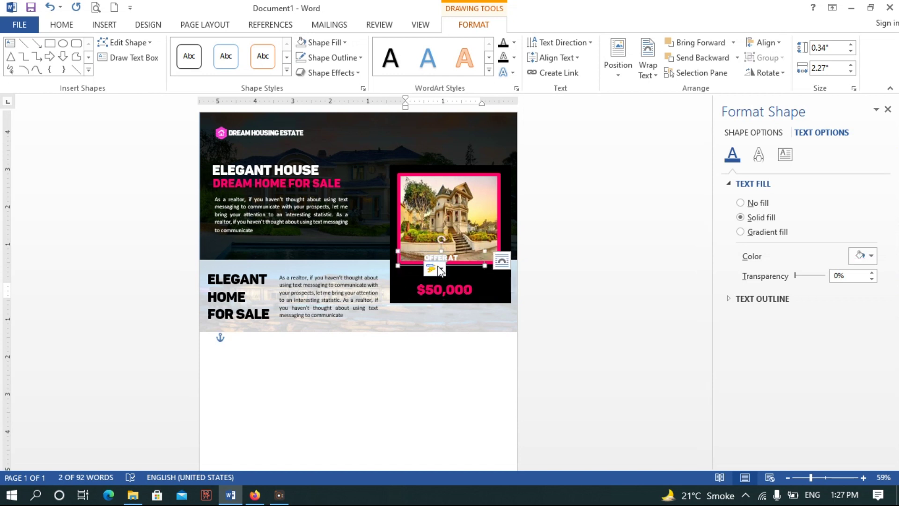
pyautogui.moveTo(455, 249); pyautogui.dragTo(455, 267)
pyautogui.click(452, 300)
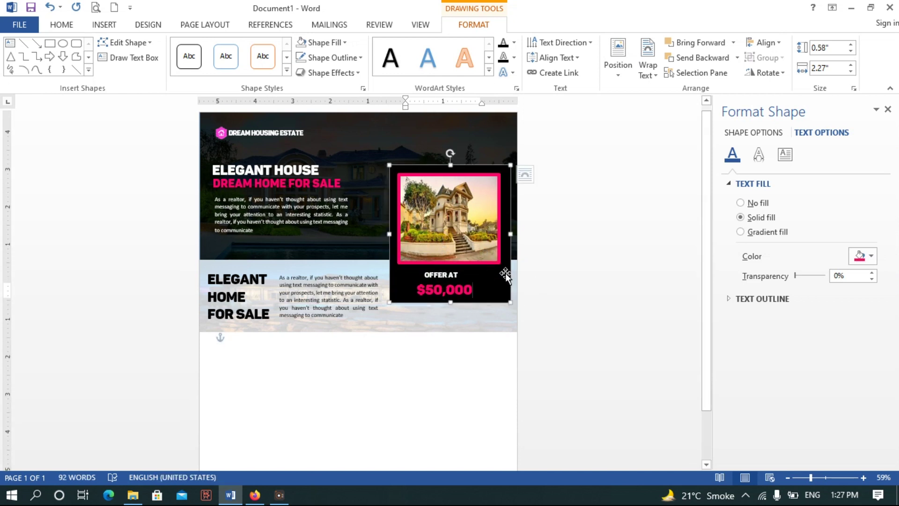
pyautogui.moveTo(451, 304); pyautogui.dragTo(450, 321)
pyautogui.click(453, 292)
pyautogui.moveTo(453, 292)
pyautogui.mouseDown()
pyautogui.moveTo(453, 304)
pyautogui.moveTo(459, 292)
pyautogui.mouseUp()
pyautogui.click(458, 281)
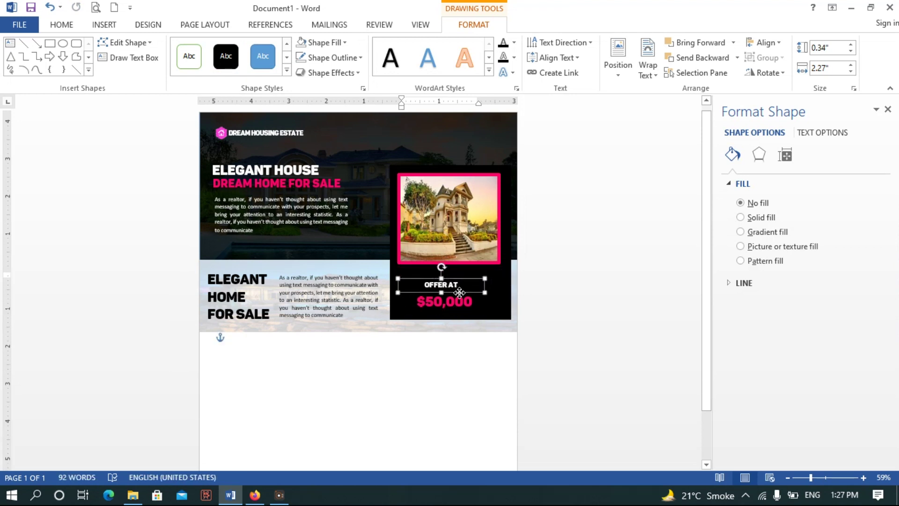
pyautogui.click(457, 377)
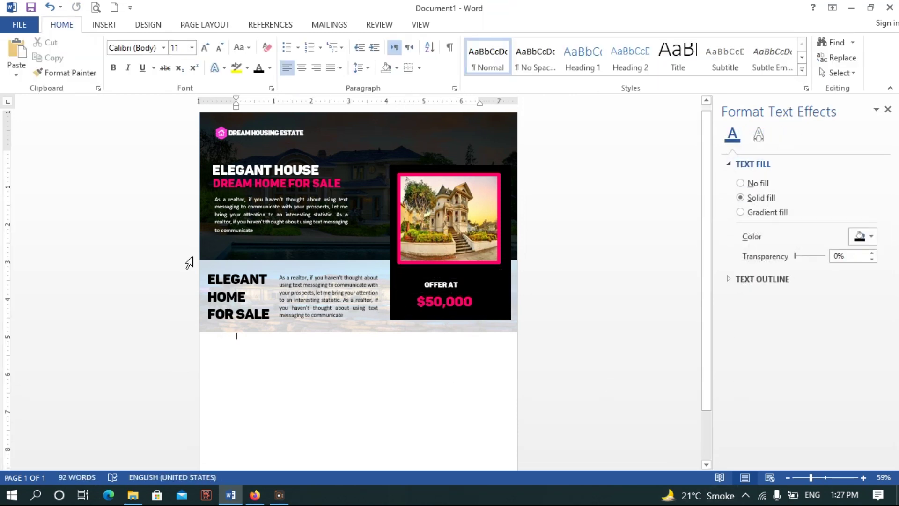
pyautogui.moveTo(709, 276); pyautogui.dragTo(709, 317)
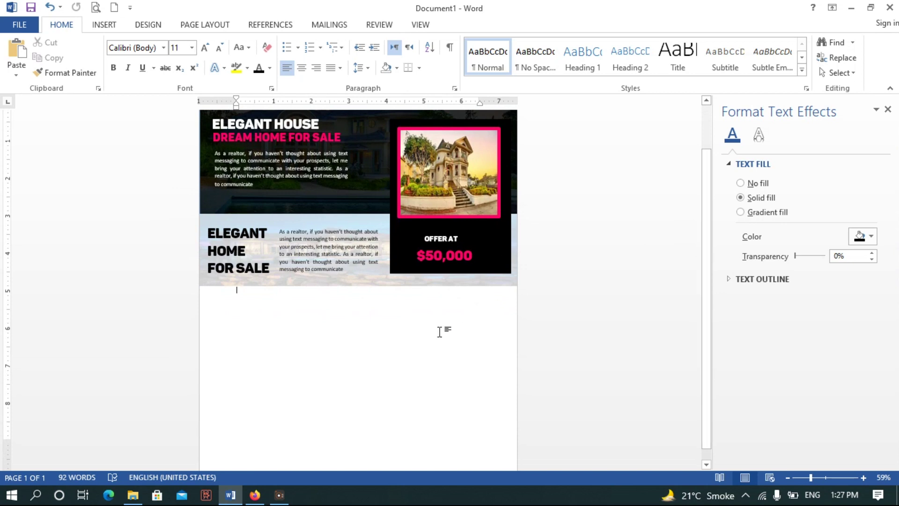
# - Draw a tall rectangle at the left, below the banner
pyautogui.click(104, 24)
pyautogui.click(182, 56)
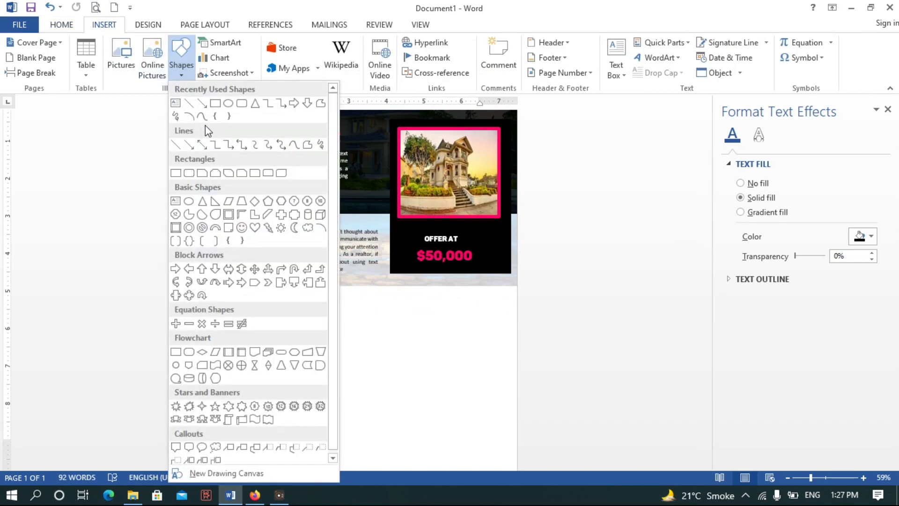
pyautogui.click(199, 115)
pyautogui.moveTo(204, 299); pyautogui.dragTo(283, 463)
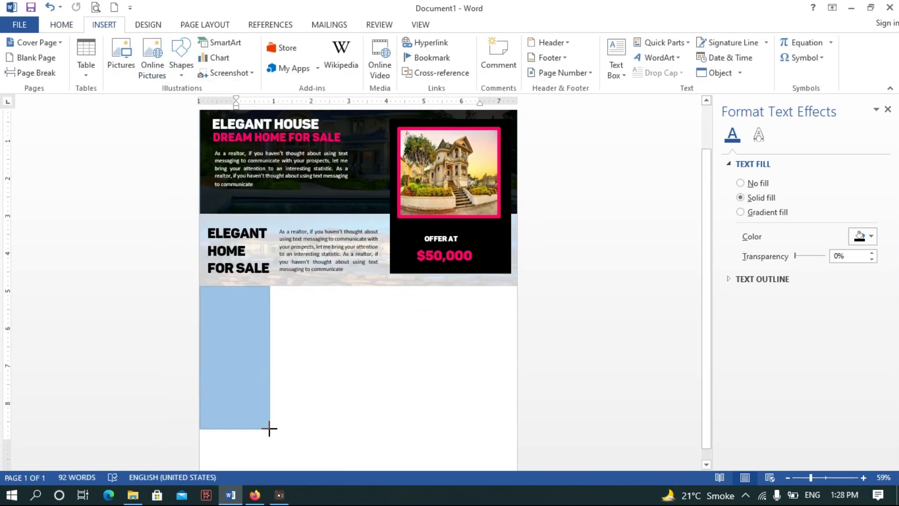
pyautogui.moveTo(283, 462); pyautogui.dragTo(276, 462)
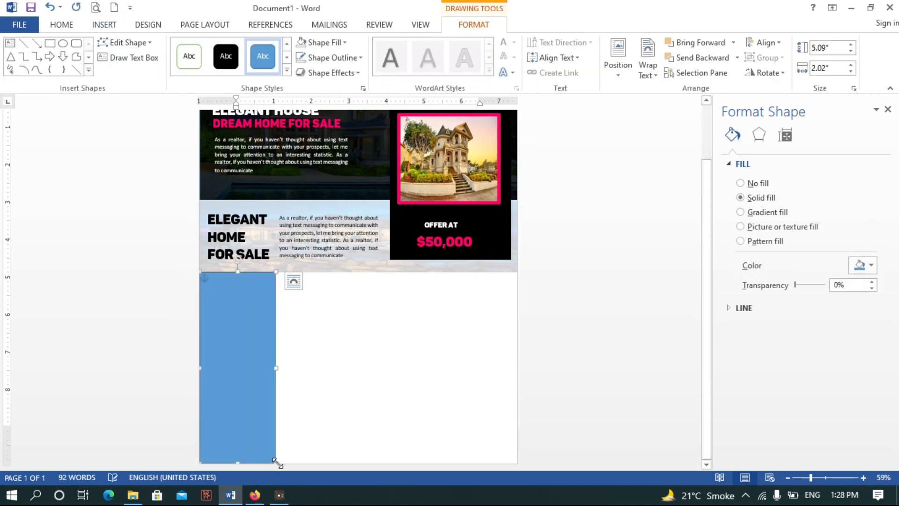
# - Give the rectangle a two-stop gradient fill with a pink first stop
pyautogui.click(741, 212)
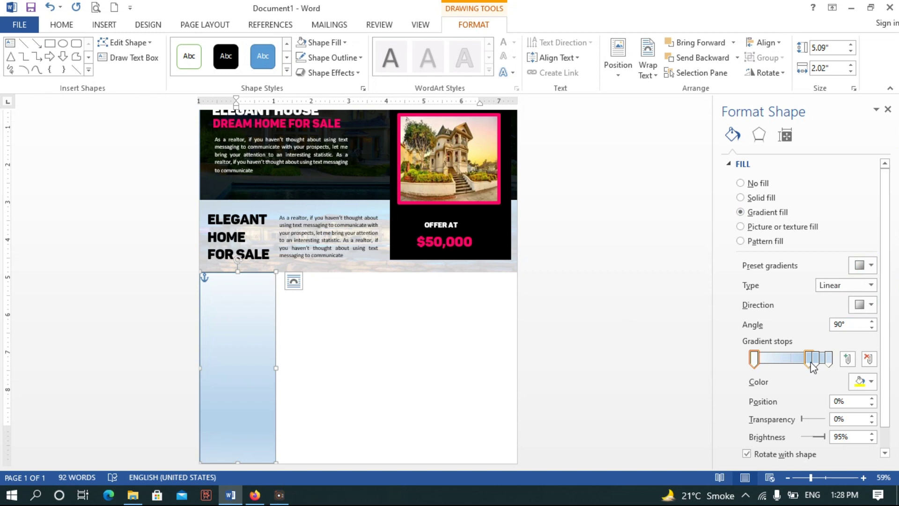
pyautogui.click(868, 359)
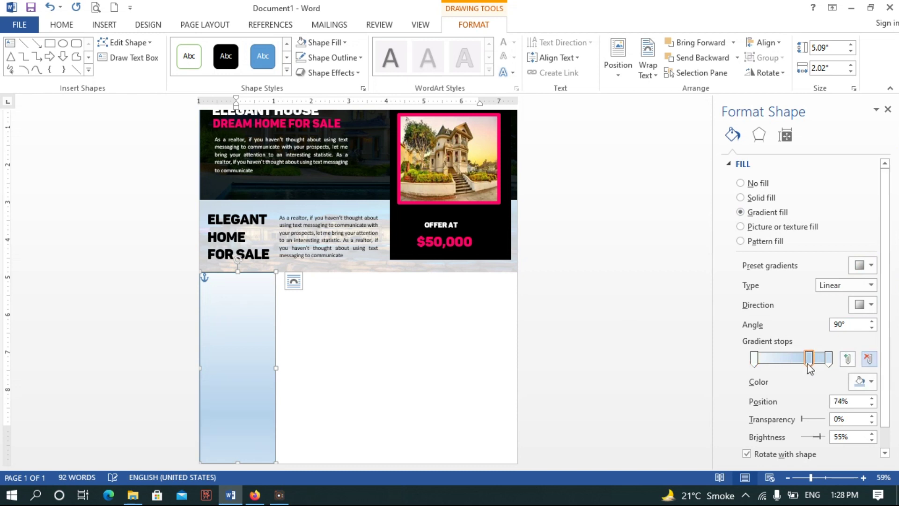
pyautogui.click(868, 358)
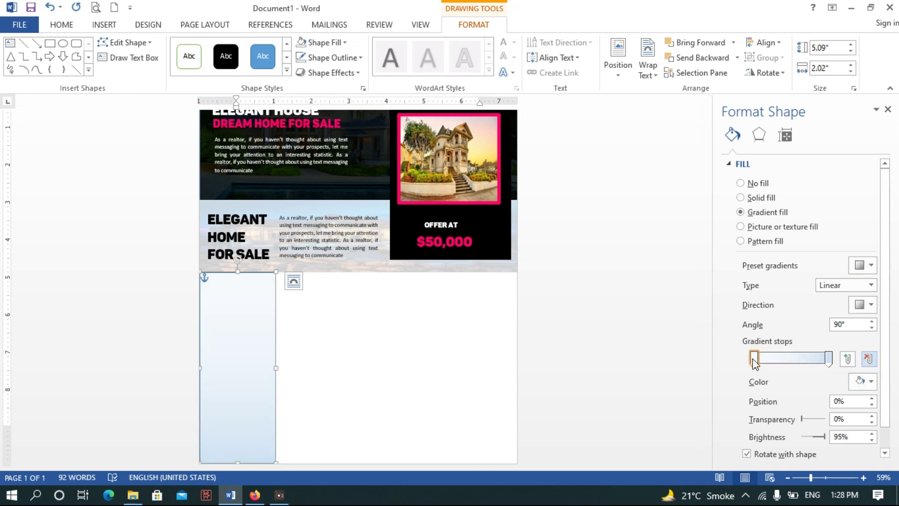
pyautogui.click(873, 382)
pyautogui.click(808, 364)
pyautogui.click(260, 132)
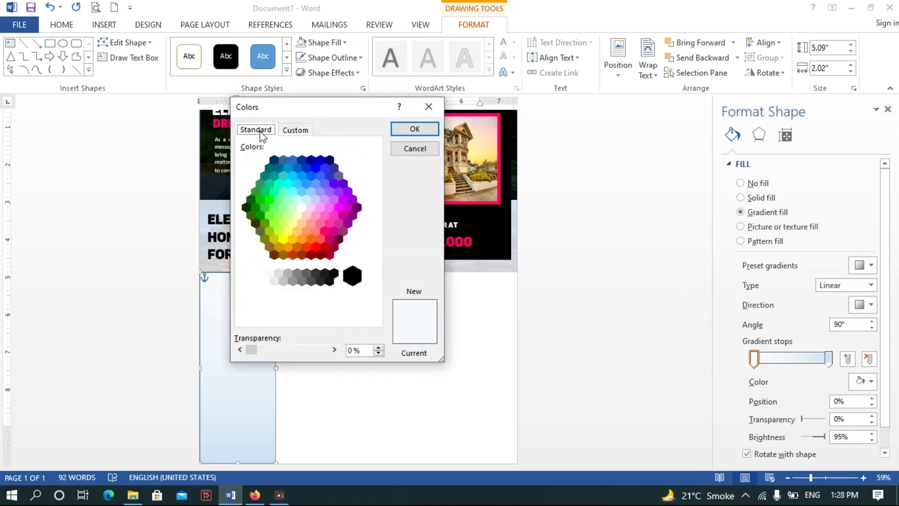
pyautogui.click(331, 224)
pyautogui.click(415, 129)
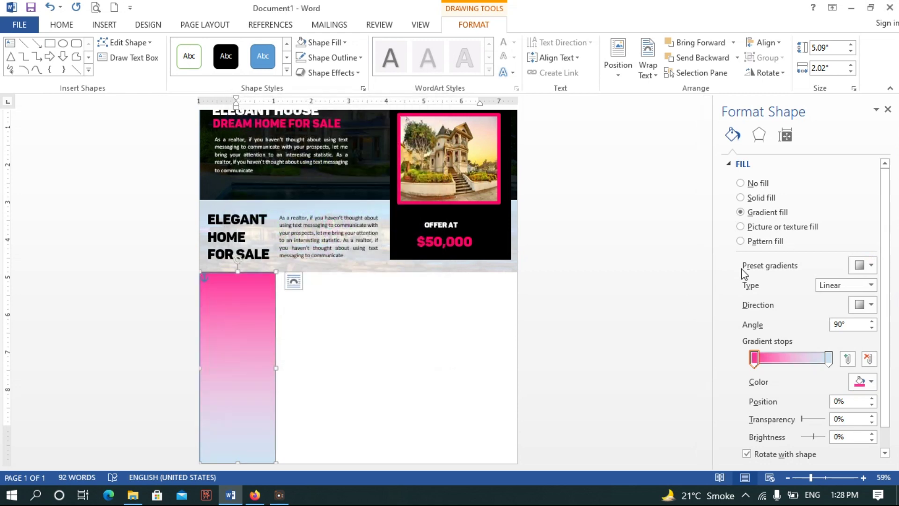
# - Colour the right gradient stop light pink and start adjusting the gradient angle
pyautogui.click(829, 358)
pyautogui.click(873, 382)
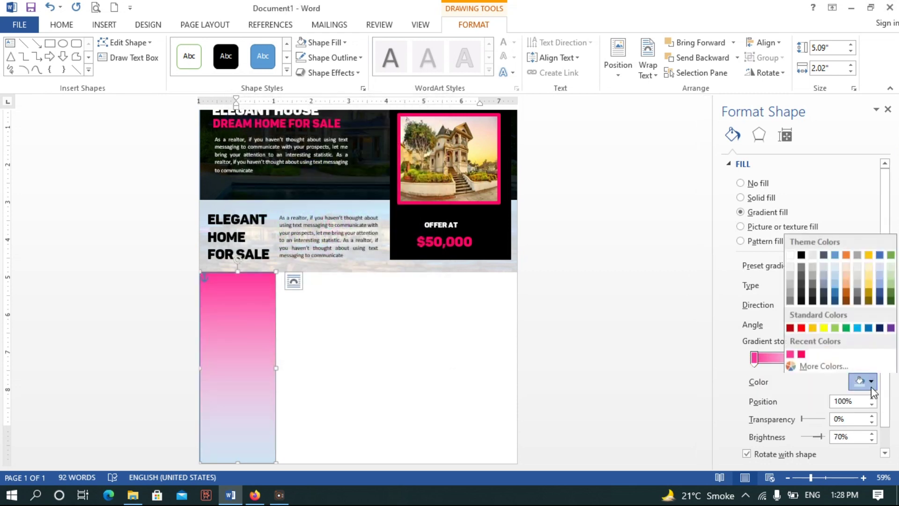
pyautogui.click(827, 366)
pyautogui.click(257, 130)
pyautogui.click(311, 223)
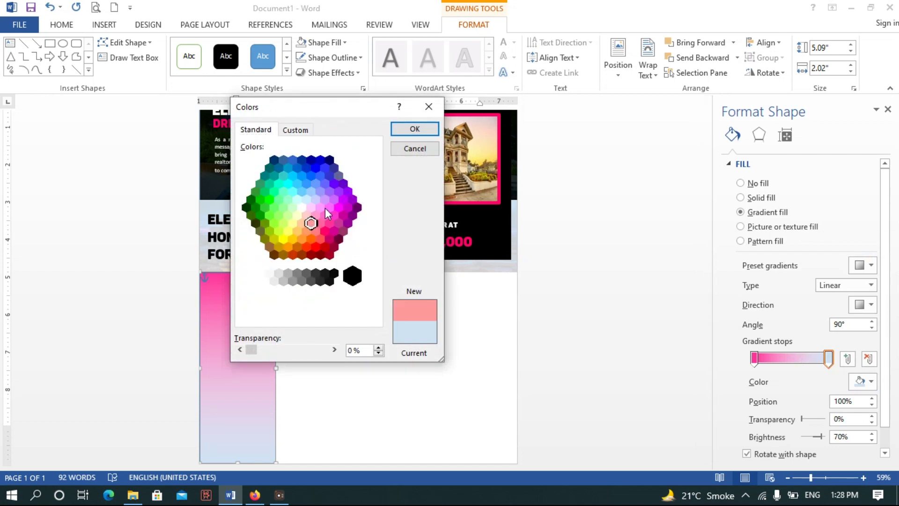
pyautogui.click(401, 131)
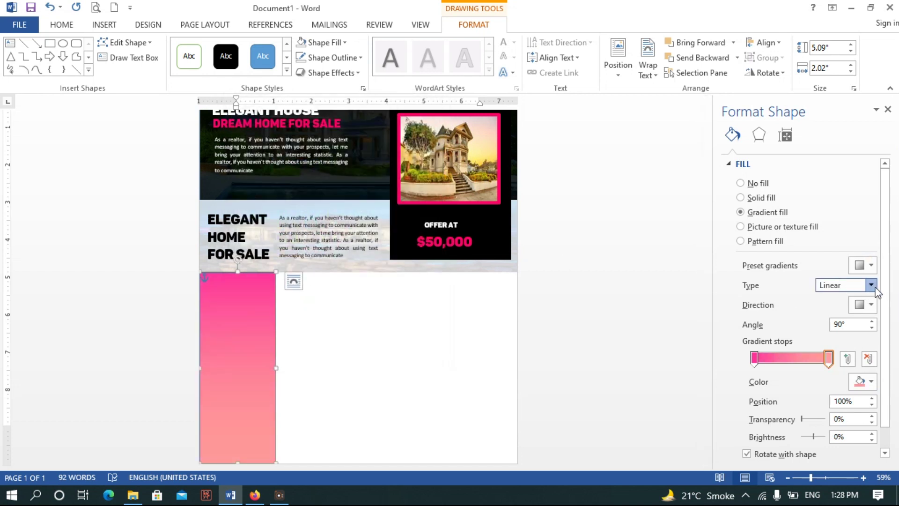
pyautogui.click(874, 328)
pyautogui.click(873, 327)
# - Change the right stop to orange and set the gradient angle to 130°
pyautogui.click(868, 382)
pyautogui.click(823, 365)
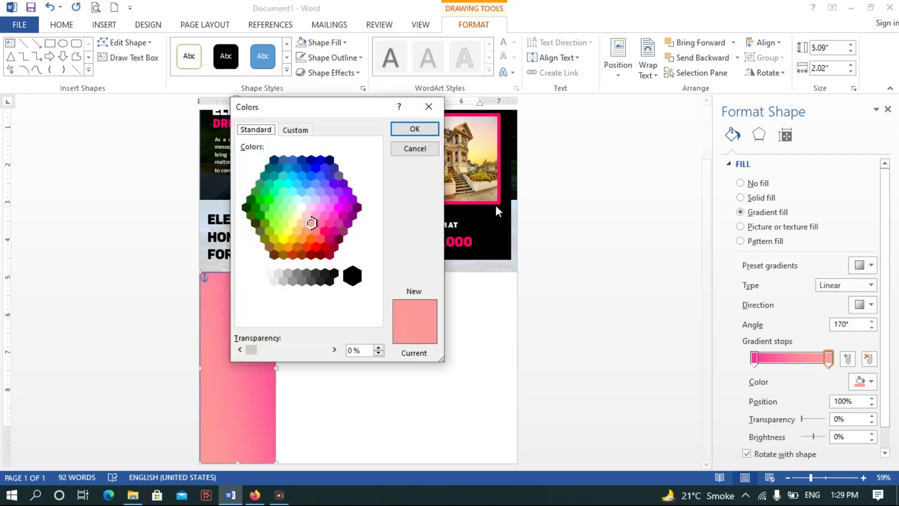
pyautogui.click(307, 234)
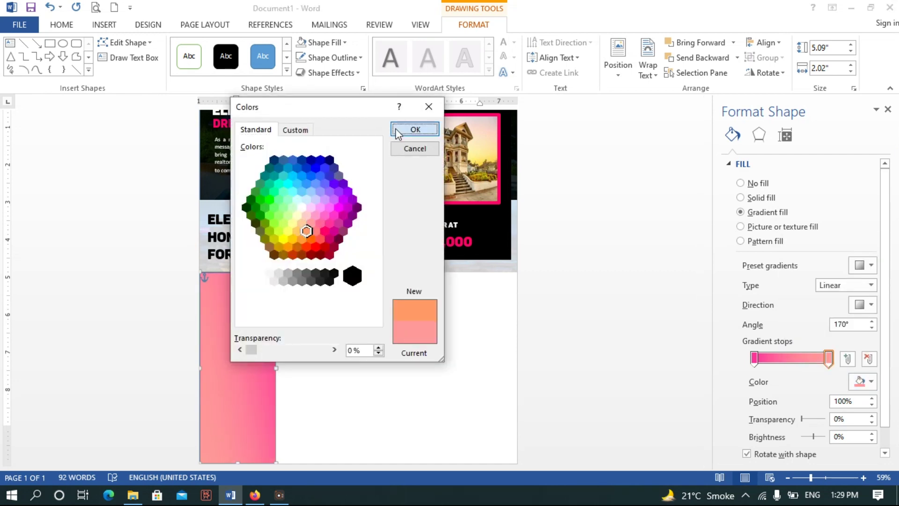
pyautogui.click(415, 129)
pyautogui.click(872, 328)
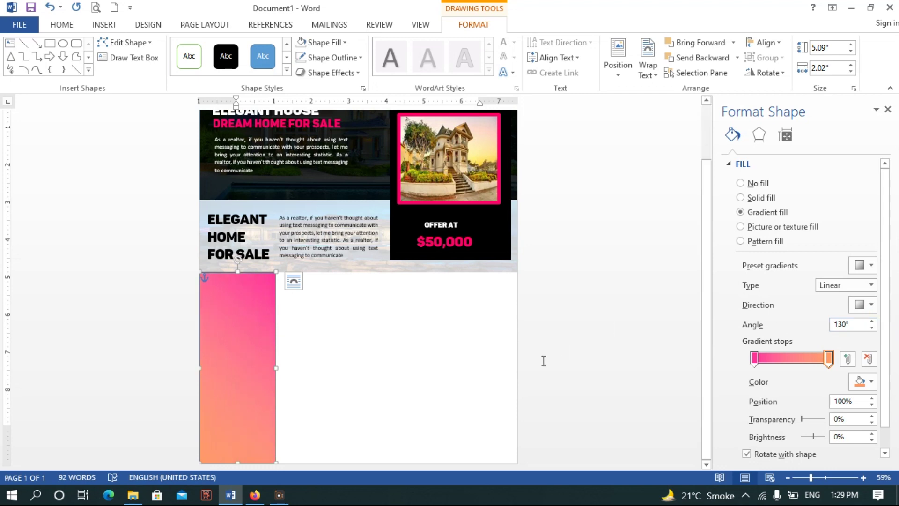
pyautogui.click(463, 391)
pyautogui.click(260, 364)
pyautogui.click(341, 351)
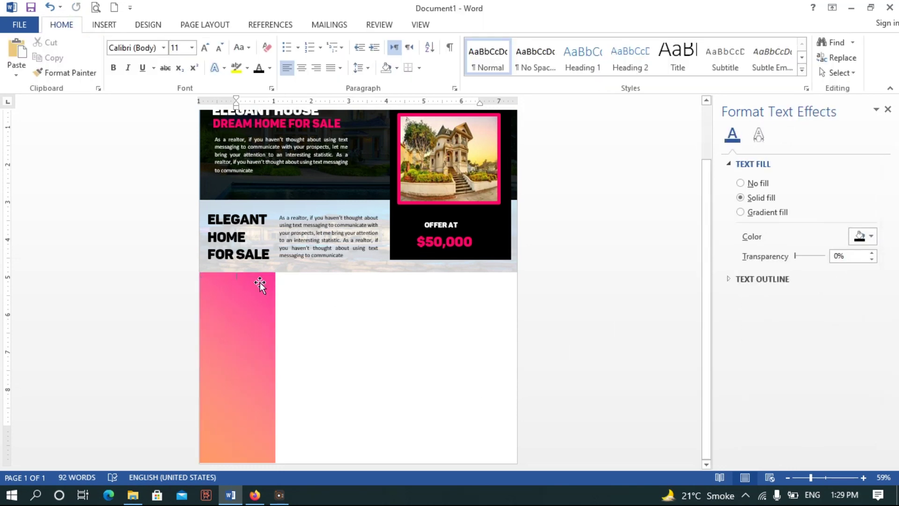
# - Copy the gradient strip to the page's right edge and resize it
pyautogui.keyDown('ctrl'); pyautogui.moveTo(258, 291); pyautogui.dragTo(494, 286); pyautogui.keyUp('ctrl')
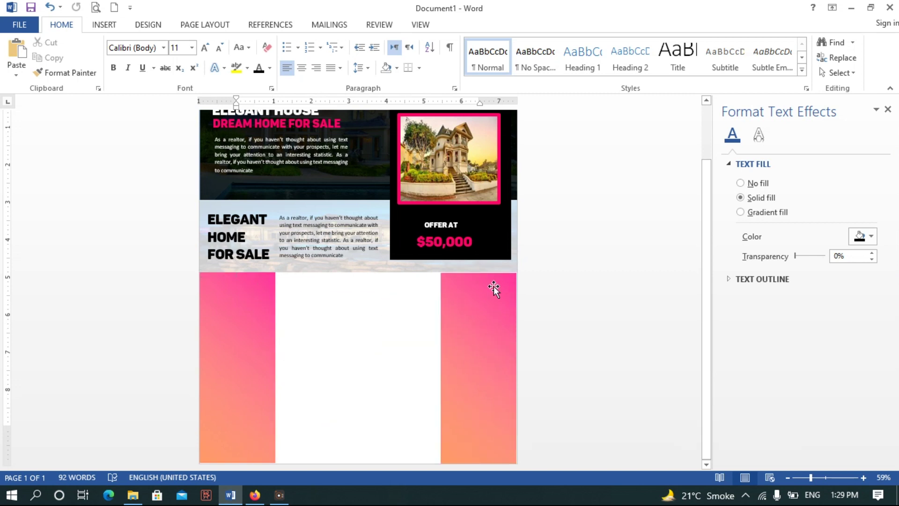
pyautogui.moveTo(441, 366); pyautogui.dragTo(425, 367)
pyautogui.click(390, 367)
pyautogui.click(467, 282)
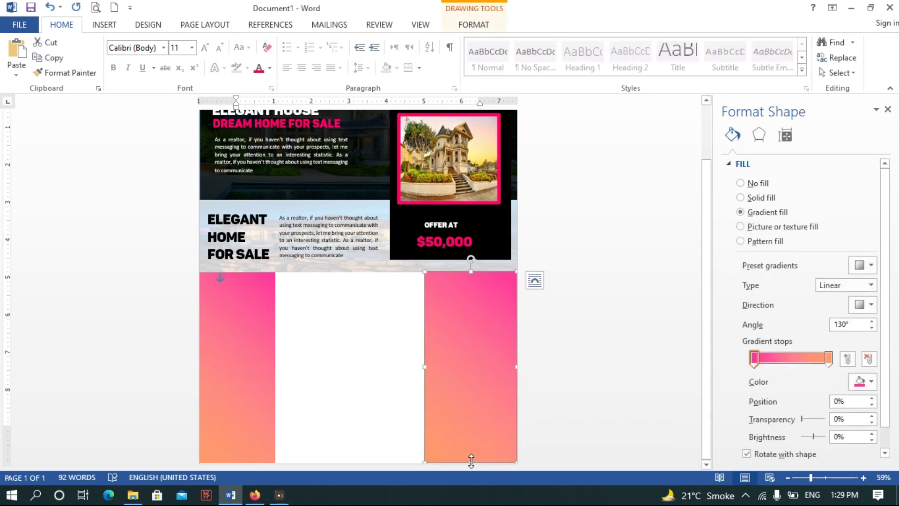
pyautogui.click(555, 436)
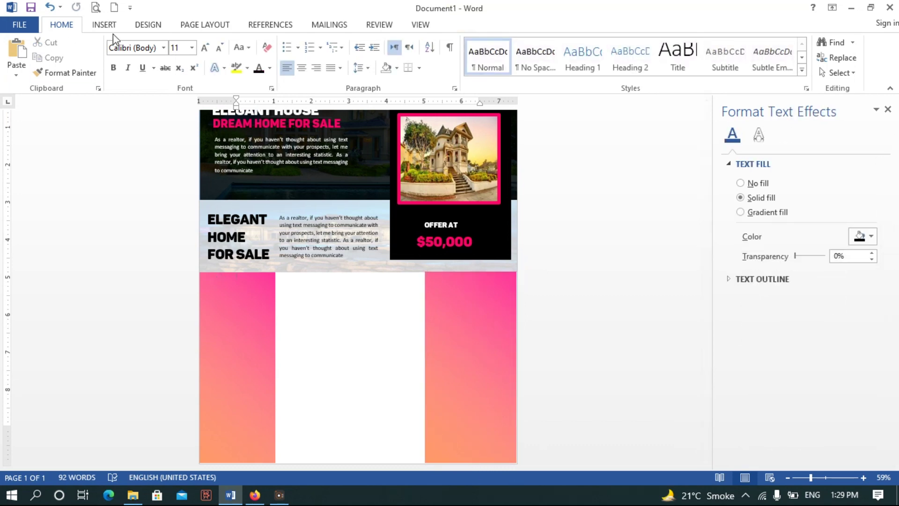
# - Draw a black-filled rectangle across the white gap between the two gradient strips
pyautogui.click(104, 25)
pyautogui.click(181, 60)
pyautogui.click(244, 186)
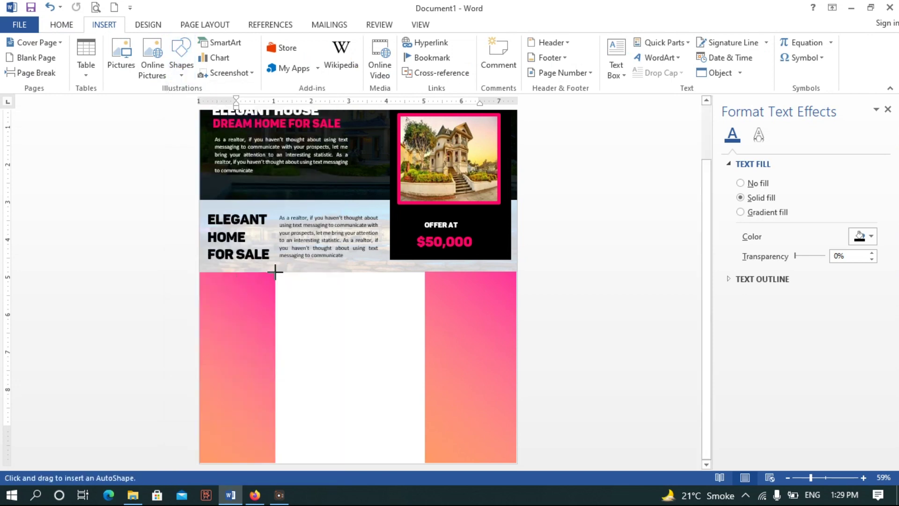
pyautogui.moveTo(275, 272); pyautogui.dragTo(425, 462)
pyautogui.click(345, 43)
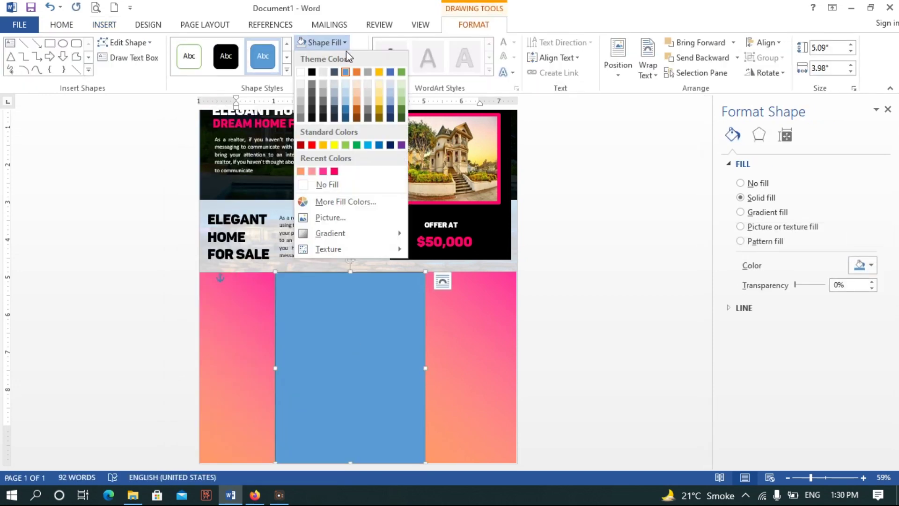
pyautogui.click(312, 71)
pyautogui.click(592, 299)
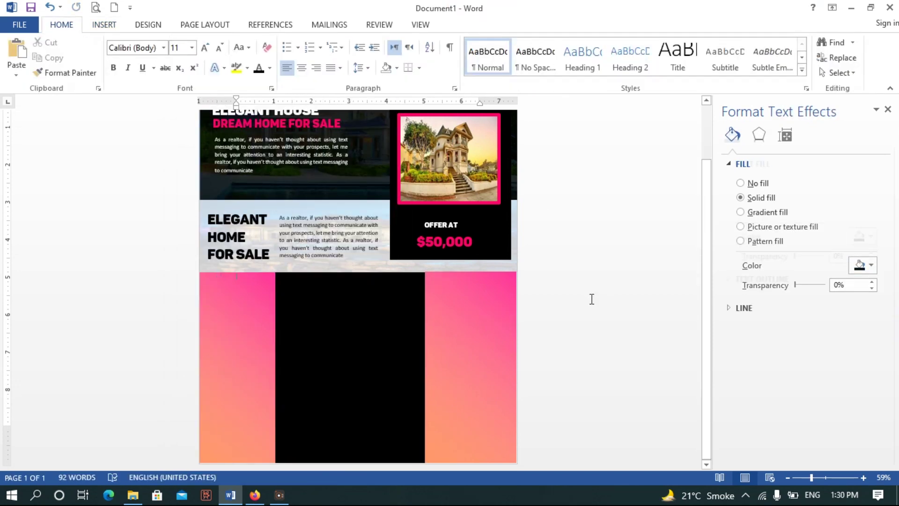
pyautogui.click(251, 329)
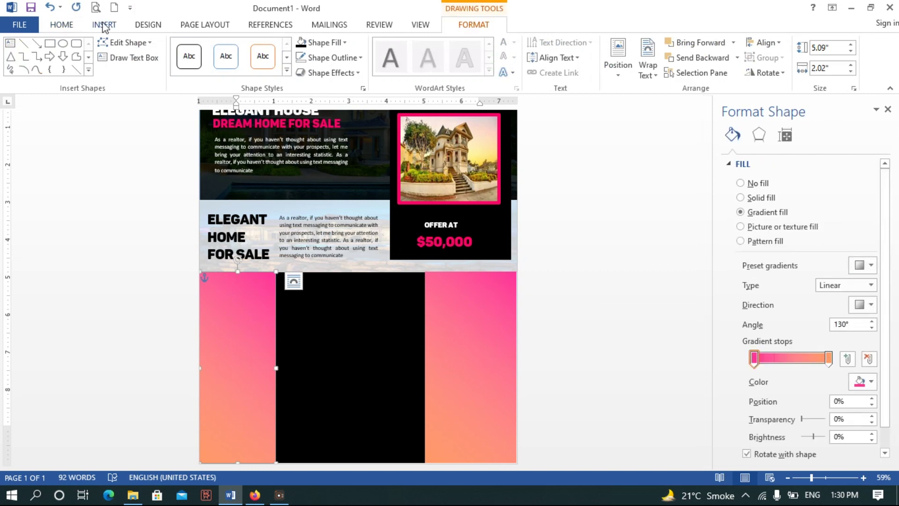
pyautogui.click(50, 43)
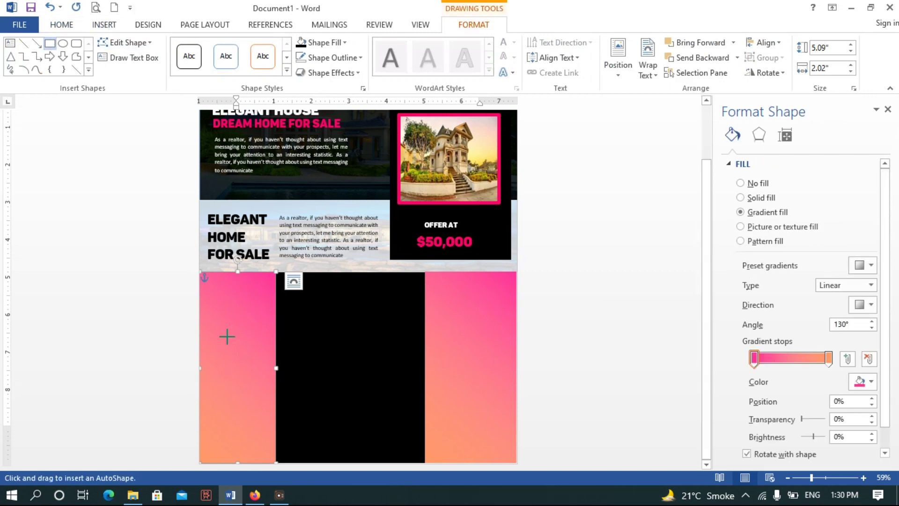
# - Draw a text box over the left pink strip, type the OUR FACILITIES title and enlarge its font
pyautogui.moveTo(221, 316); pyautogui.dragTo(365, 349)
pyautogui.rightClick(344, 336)
pyautogui.click(380, 164)
pyautogui.write('ou')
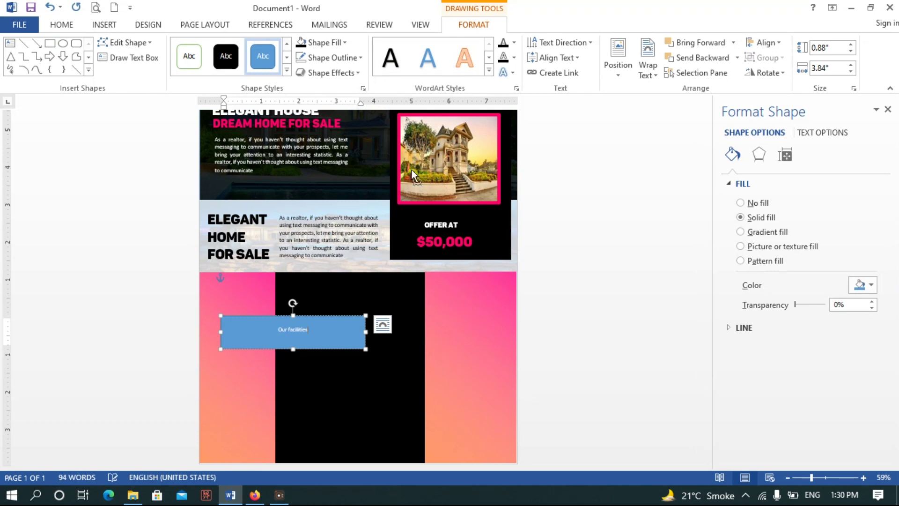
pyautogui.hotkey('ctrl', 'a')
pyautogui.click(59, 25)
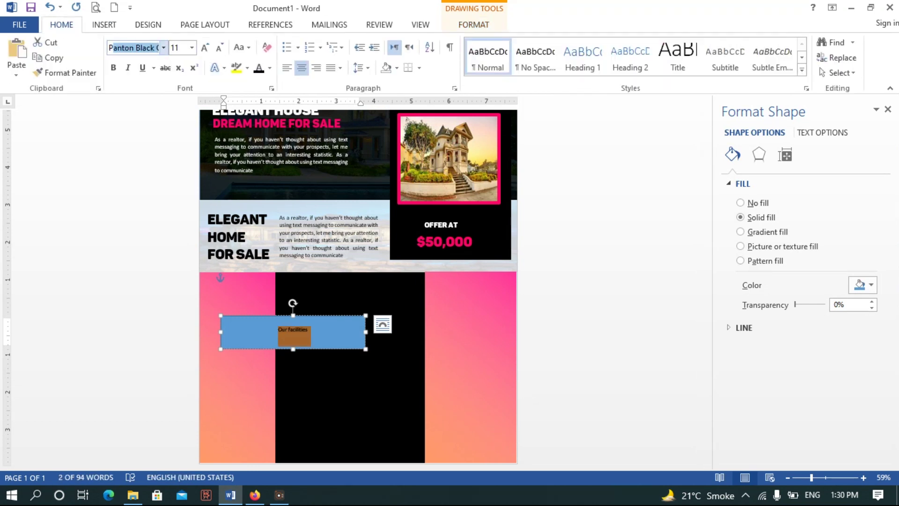
pyautogui.click(205, 48)
pyautogui.click(206, 47)
pyautogui.click(205, 47)
pyautogui.click(205, 48)
pyautogui.click(205, 47)
pyautogui.click(205, 48)
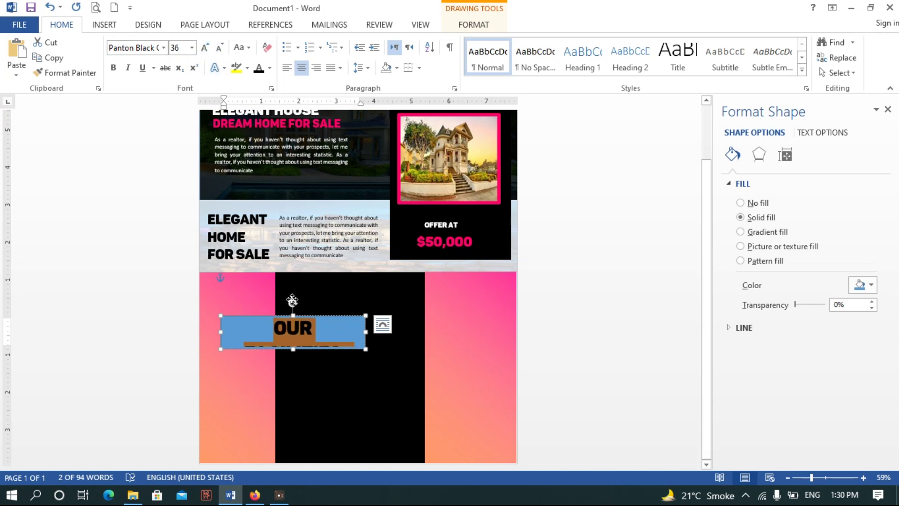
# - Rotate the title box to stand vertically and move it lower on the pink panel
pyautogui.click(291, 307)
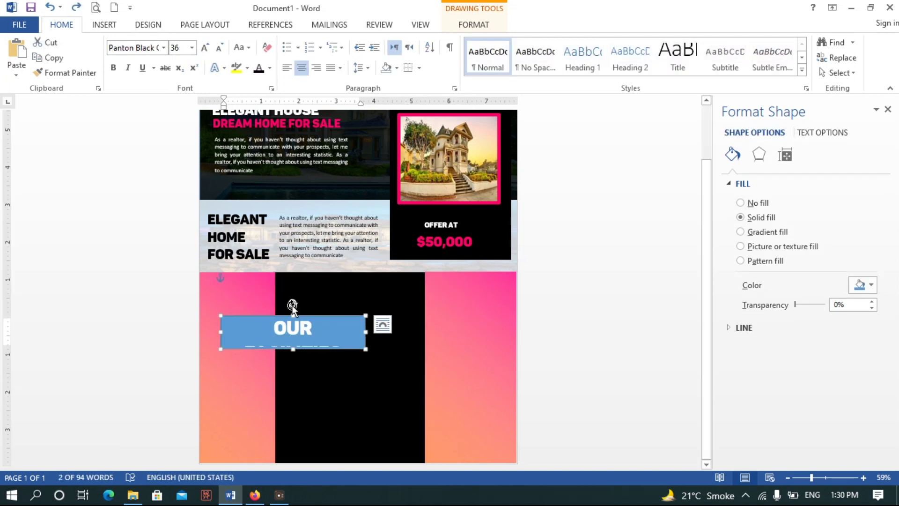
pyautogui.moveTo(292, 307); pyautogui.dragTo(244, 331)
pyautogui.click(244, 331)
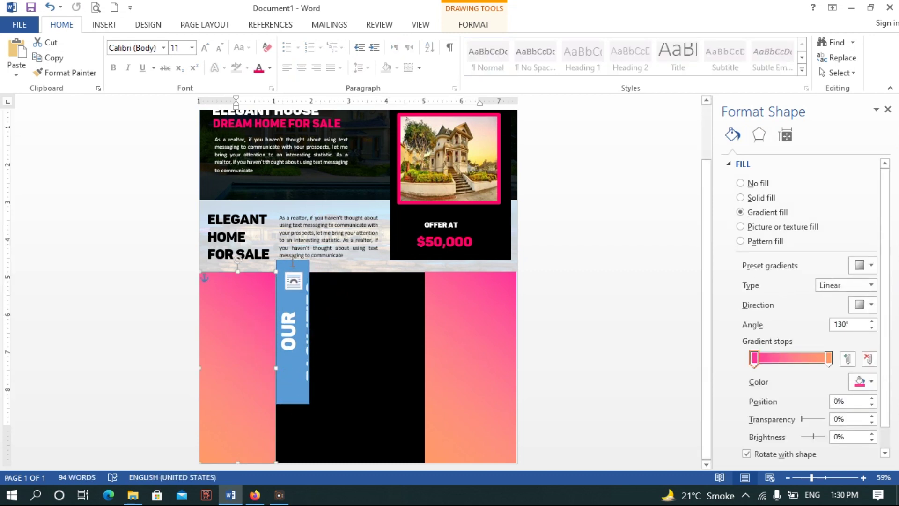
pyautogui.moveTo(292, 263); pyautogui.dragTo(248, 259)
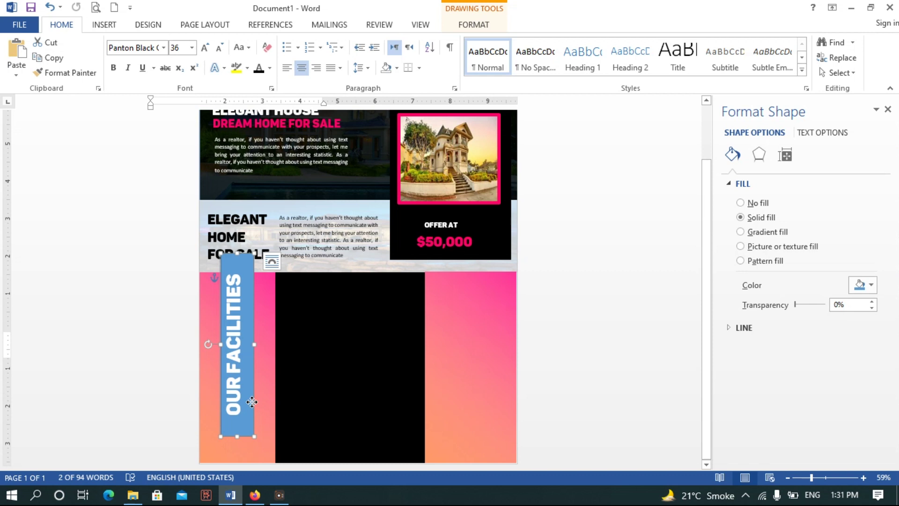
pyautogui.moveTo(252, 404); pyautogui.dragTo(252, 430)
# - Set the title box's shape fill to No Fill, removing its blue background
pyautogui.click(473, 26)
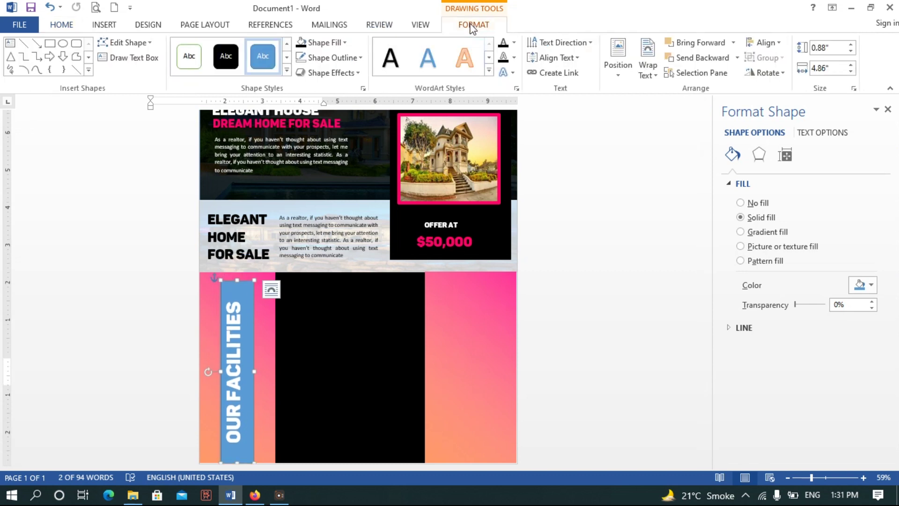
pyautogui.click(323, 42)
pyautogui.click(323, 185)
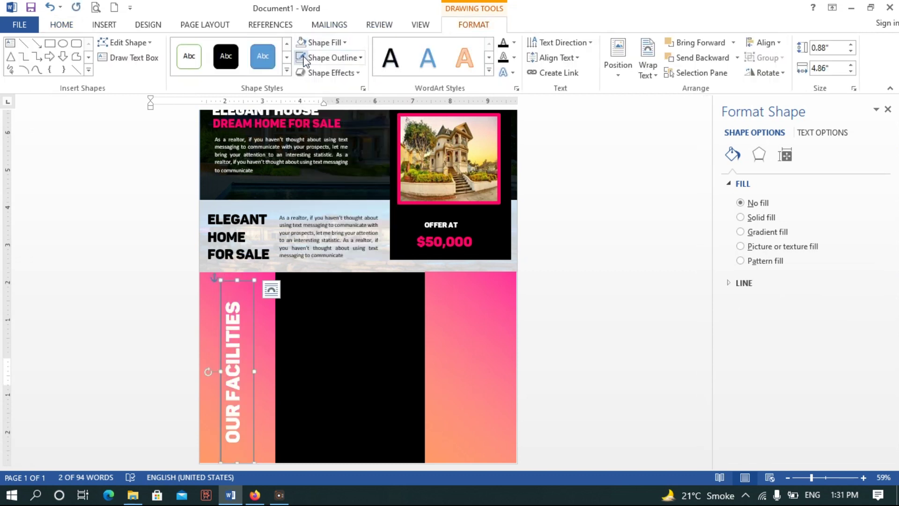
# - Make the word FACILITIES in the title black
pyautogui.click(261, 313)
pyautogui.click(251, 374)
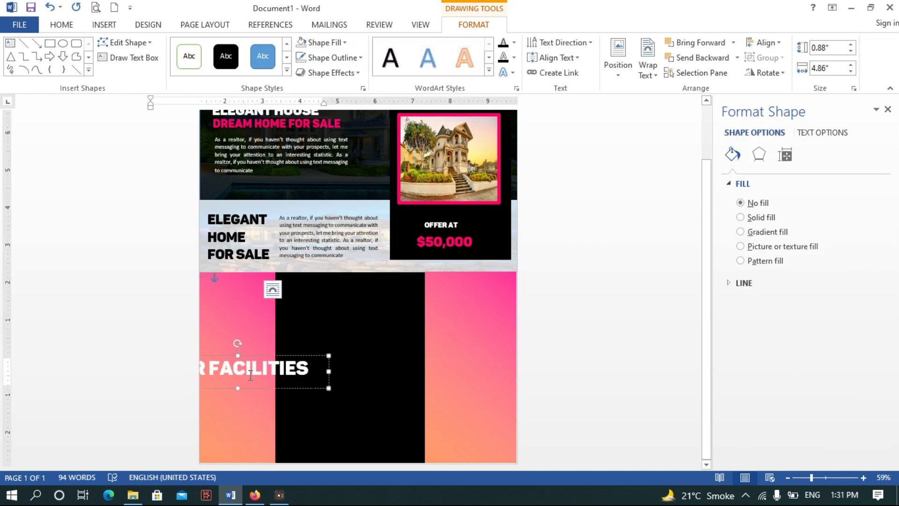
pyautogui.click(251, 386)
pyautogui.click(211, 372)
pyautogui.doubleClick(212, 372)
pyautogui.click(62, 25)
pyautogui.click(259, 68)
pyautogui.click(350, 362)
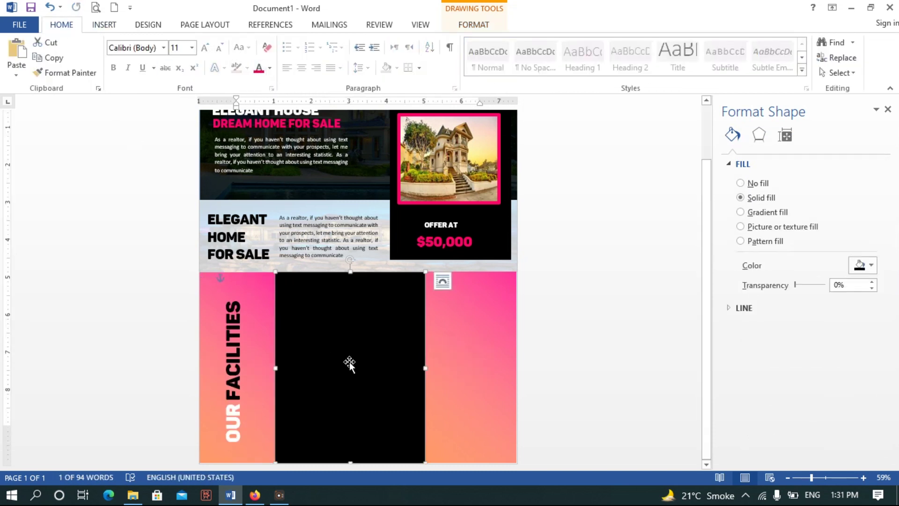
# - Draw an oval circle on the black panel beside the title
pyautogui.click(97, 25)
pyautogui.click(181, 61)
pyautogui.click(192, 201)
pyautogui.moveTo(263, 295)
pyautogui.mouseDown()
pyautogui.moveTo(298, 325)
pyautogui.moveTo(273, 313)
pyautogui.moveTo(273, 330)
pyautogui.moveTo(294, 312)
pyautogui.moveTo(283, 421)
pyautogui.mouseUp()
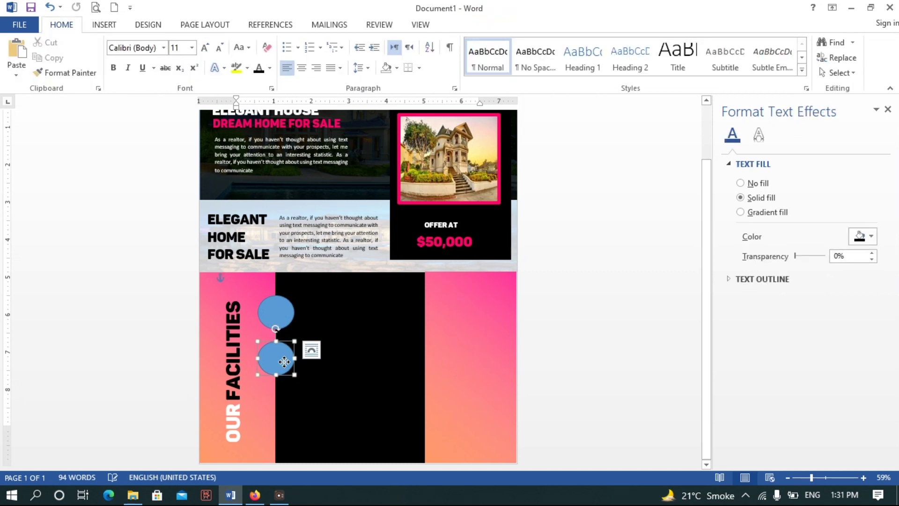
# - Nudge the second circle slightly down so the three circles are stacked evenly
pyautogui.click(283, 360)
pyautogui.moveTo(286, 366); pyautogui.dragTo(286, 375)
pyautogui.click(279, 321)
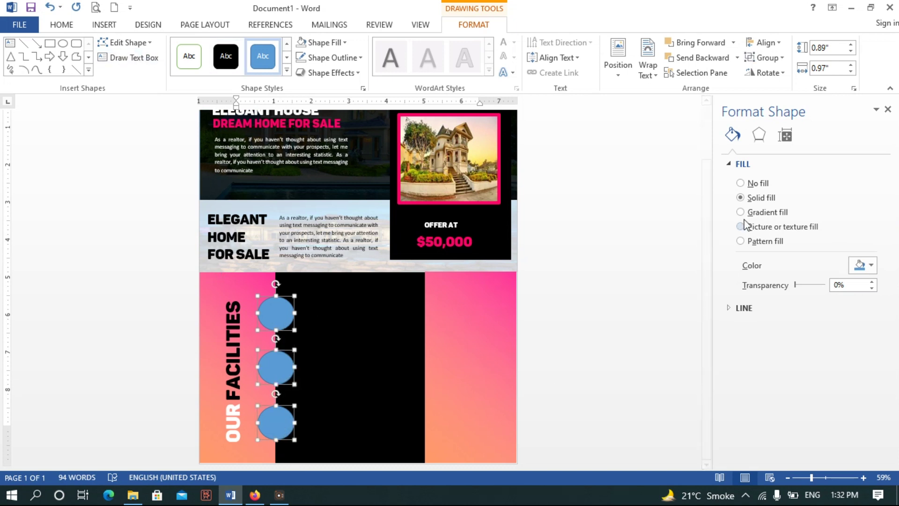
# - Fill the three circles solid black and switch their outline to a gradient line
pyautogui.click(864, 265)
pyautogui.click(801, 296)
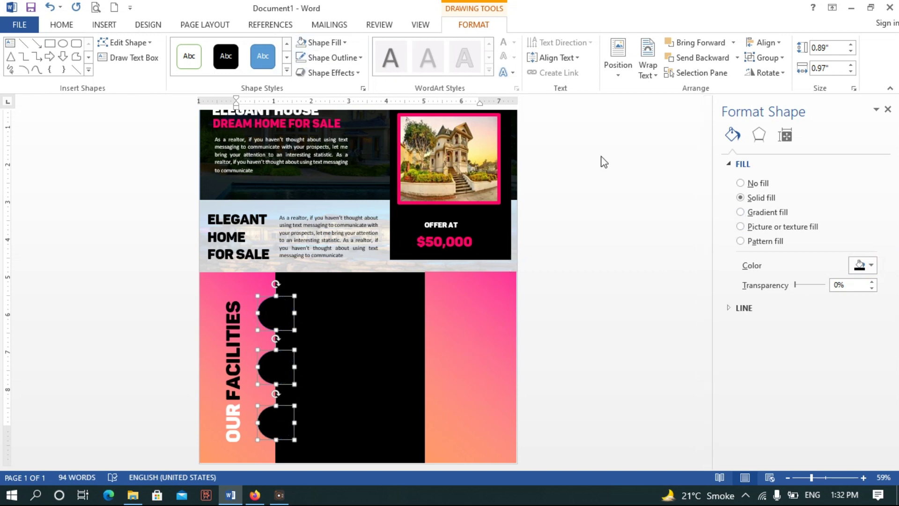
pyautogui.click(729, 308)
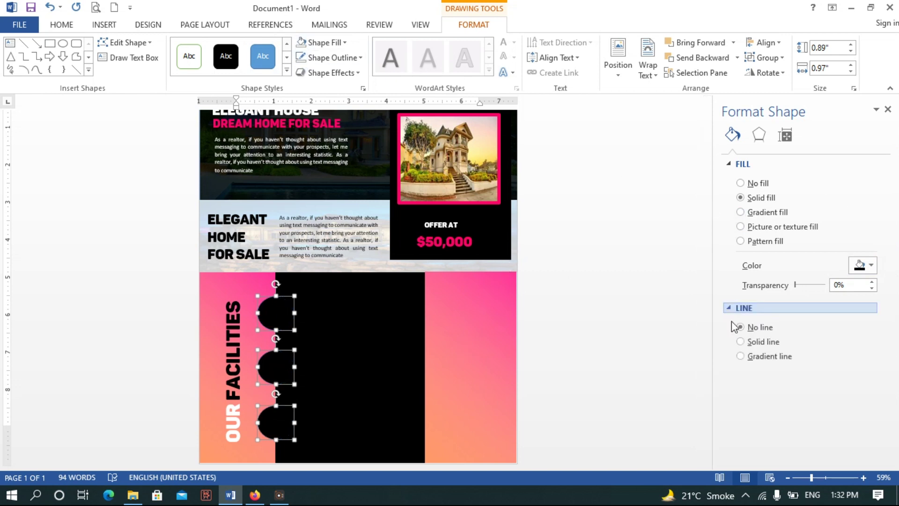
pyautogui.click(741, 356)
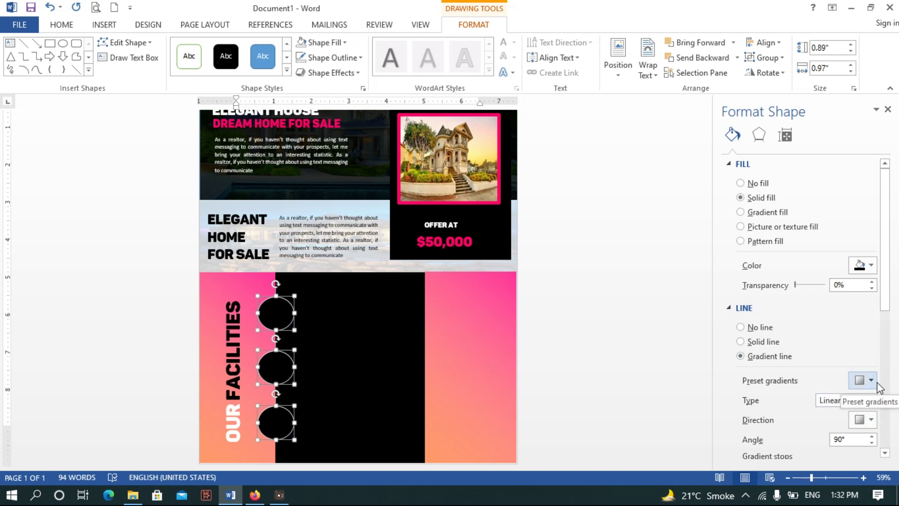
# - Delete the two middle gradient stops from the circle outlines and color the first stop pink
pyautogui.scroll(-3, 813, 370)
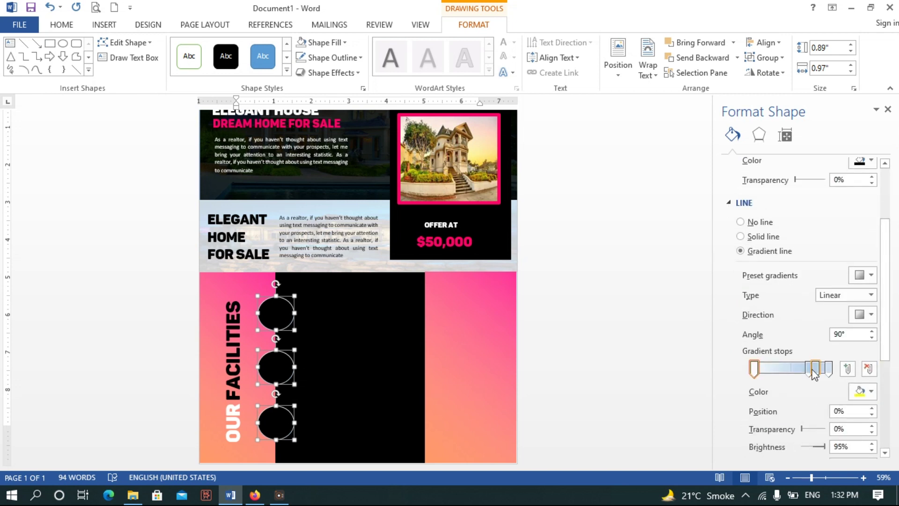
pyautogui.click(869, 371)
pyautogui.click(870, 371)
pyautogui.click(865, 391)
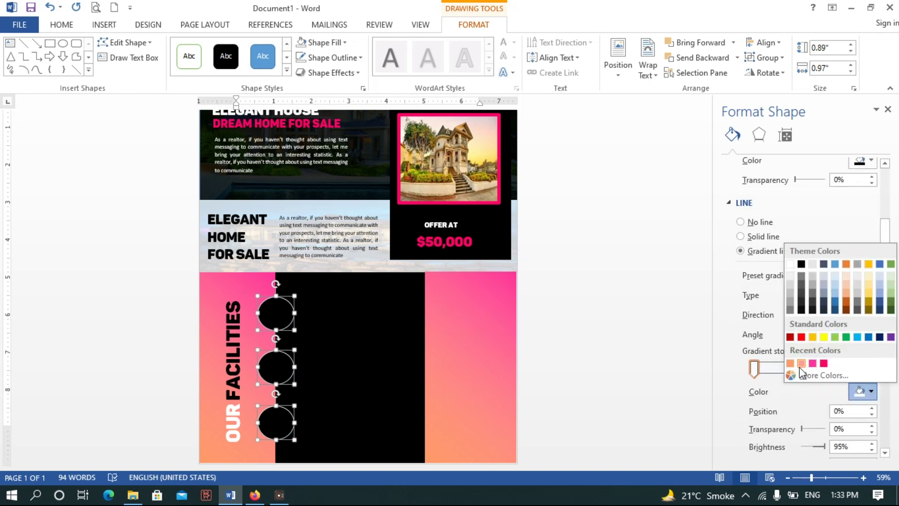
pyautogui.click(795, 369)
pyautogui.click(867, 391)
pyautogui.click(814, 364)
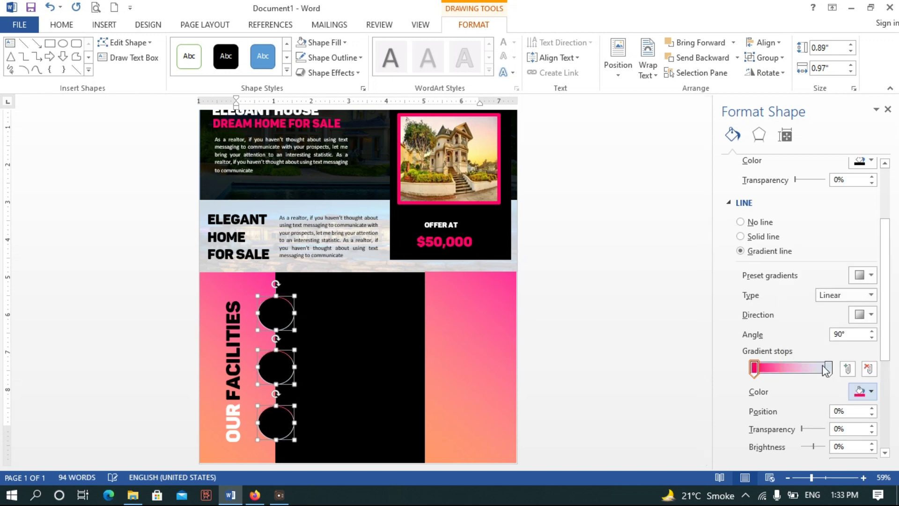
# - With the circles reselected, set the left gradient stop to pink and the right stop to orange
pyautogui.click(619, 378)
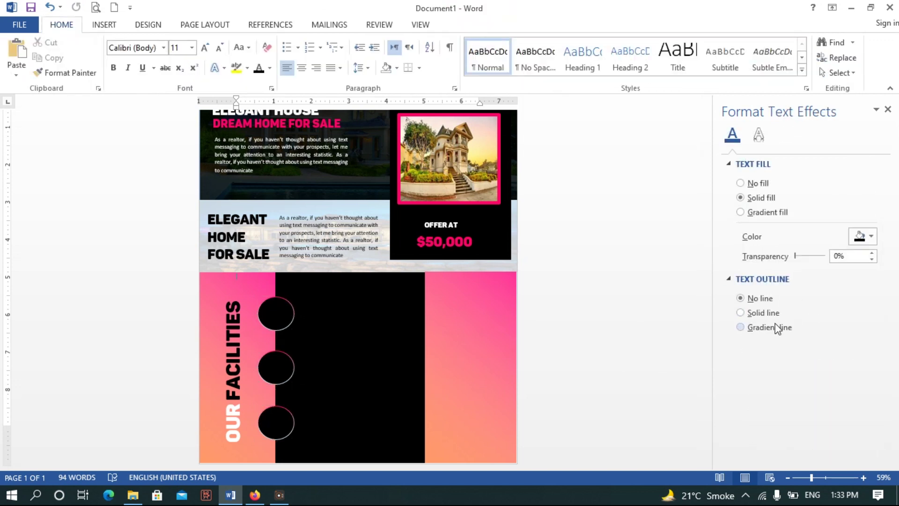
pyautogui.hotkey('ctrl', 'z')
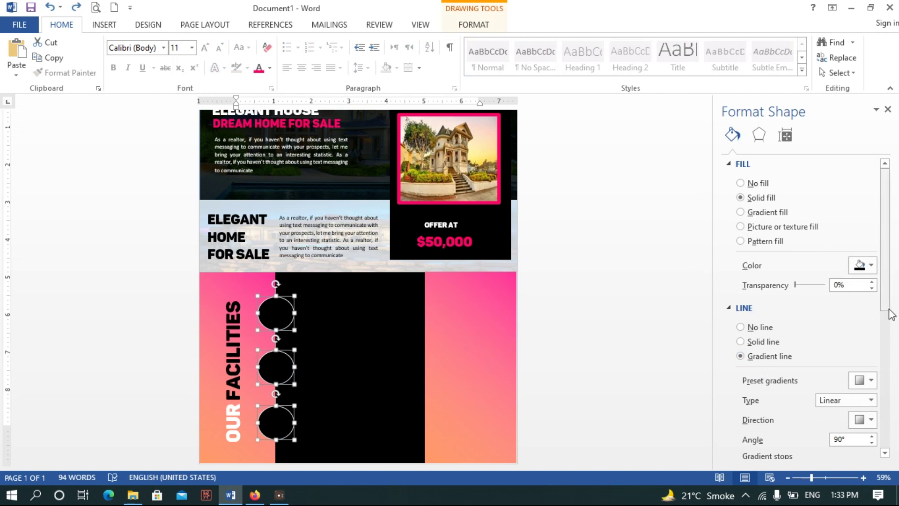
pyautogui.moveTo(890, 313); pyautogui.dragTo(889, 377)
pyautogui.click(867, 363)
pyautogui.click(795, 340)
pyautogui.click(829, 341)
pyautogui.click(867, 363)
pyautogui.click(803, 341)
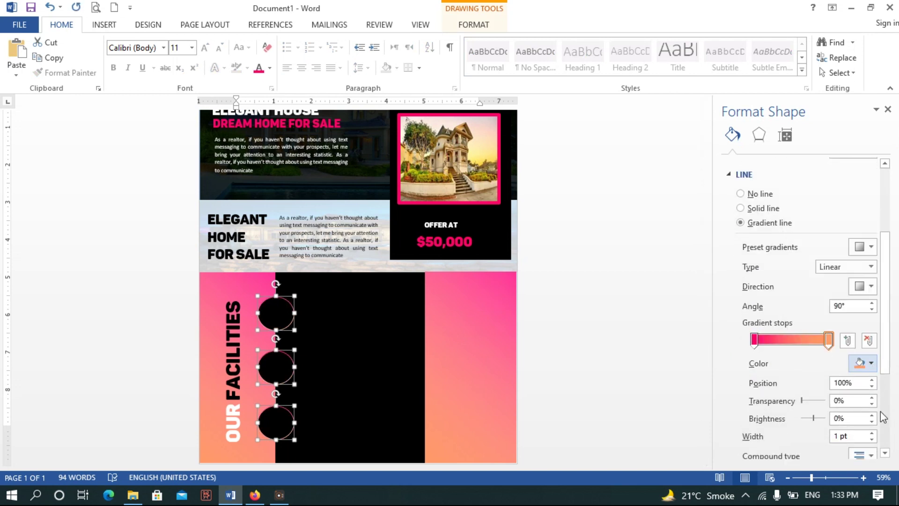
# - Set the circle outline width to 3.5 pt and preview the result
pyautogui.click(872, 433)
pyautogui.click(873, 434)
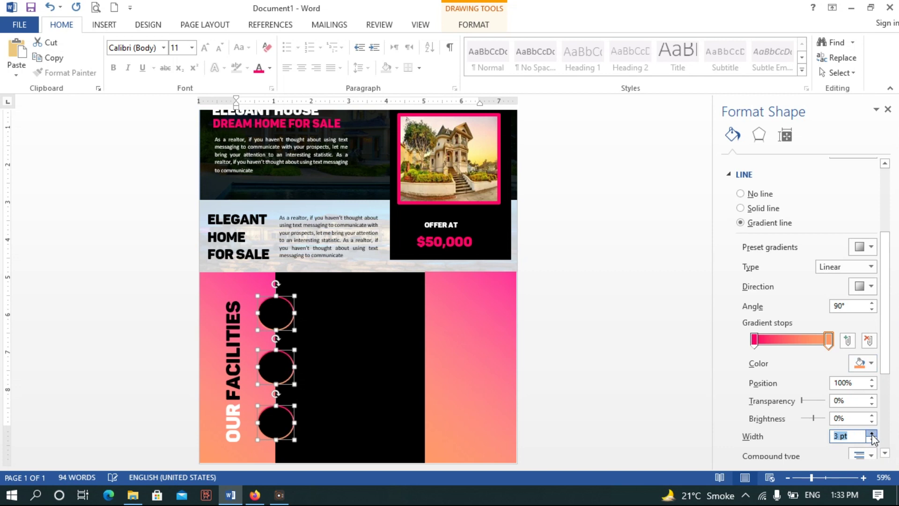
pyautogui.click(620, 307)
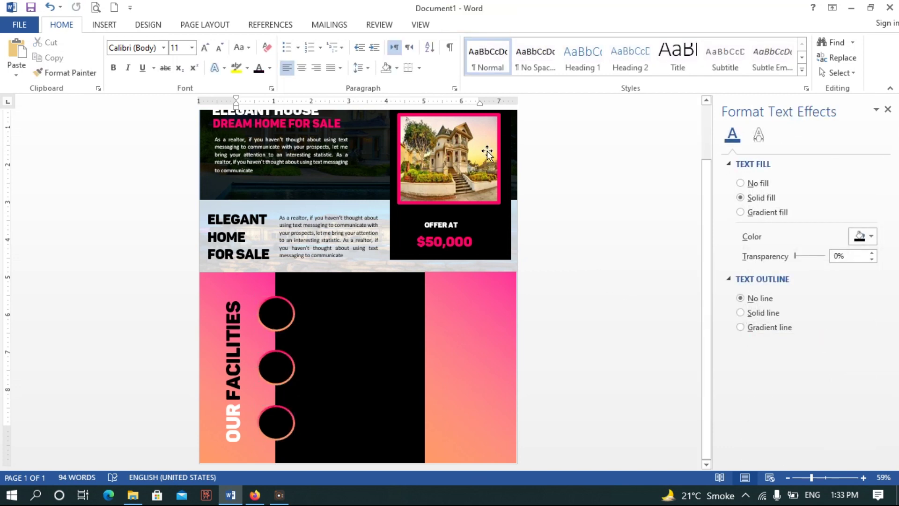
pyautogui.click(113, 27)
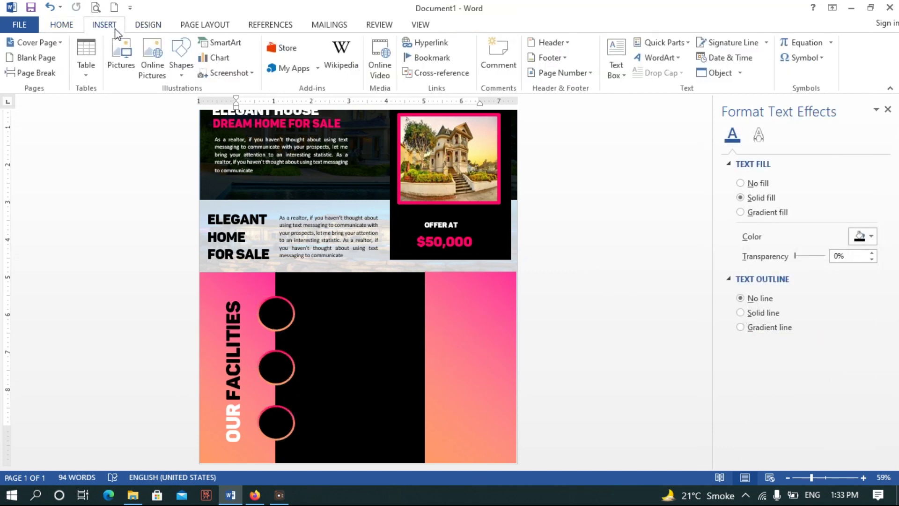
# - Insert the Capture picture from the rea folder on the Desktop
pyautogui.click(117, 52)
pyautogui.click(55, 234)
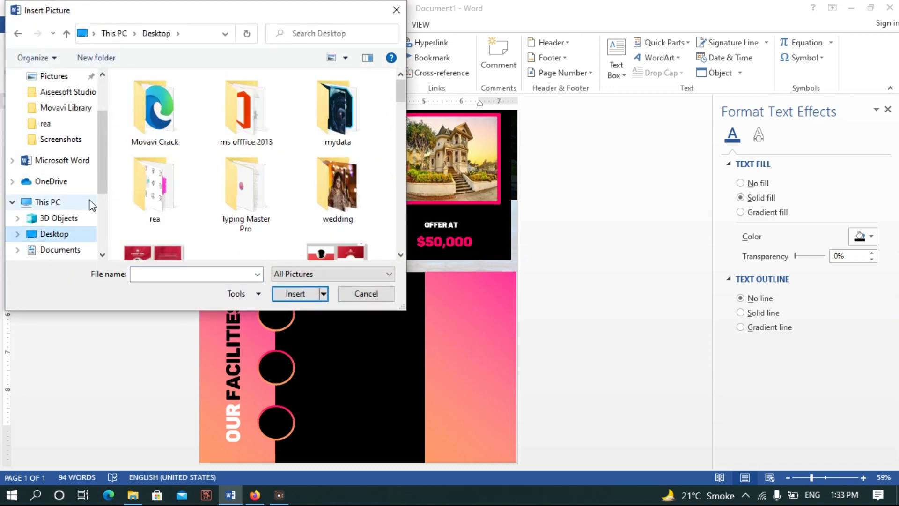
pyautogui.doubleClick(155, 187)
pyautogui.doubleClick(267, 114)
pyautogui.rightClick(369, 331)
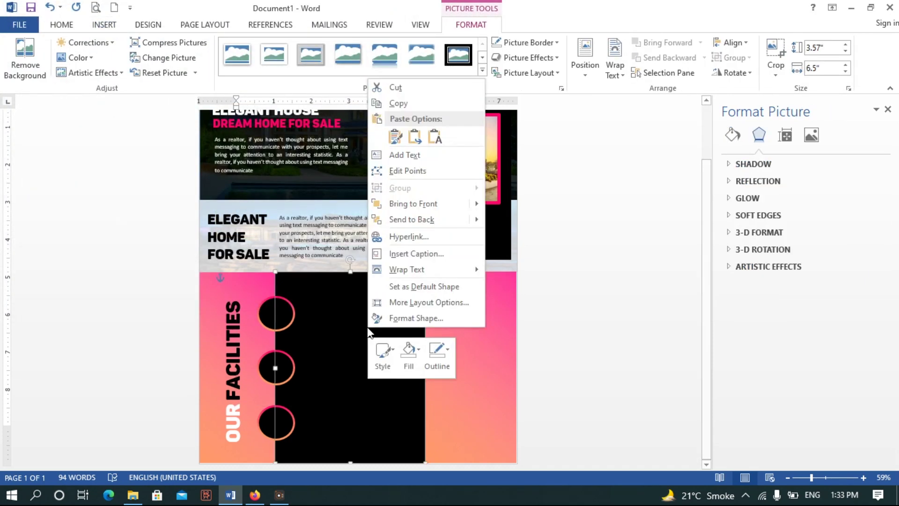
pyautogui.click(512, 350)
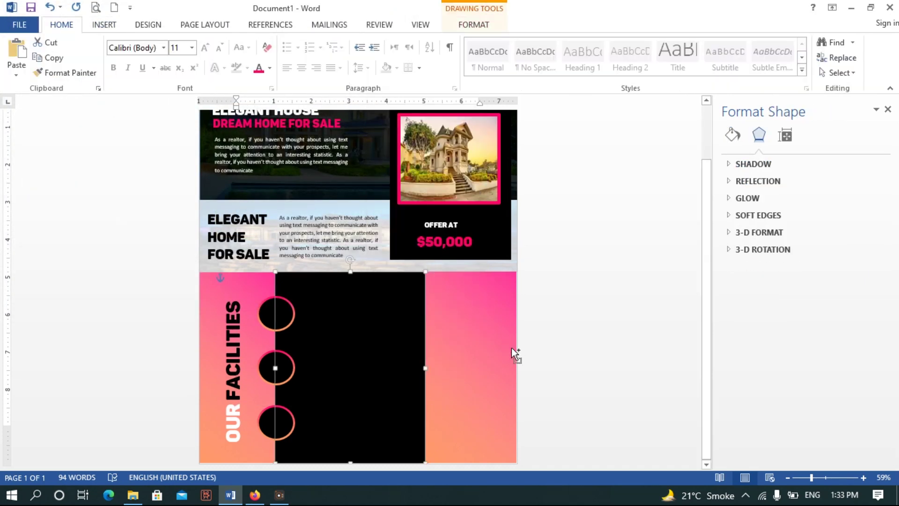
# - Re-insert the Capture icon sheet, make it float over the text, and move it onto the black panel
pyautogui.click(104, 25)
pyautogui.click(120, 55)
pyautogui.doubleClick(260, 109)
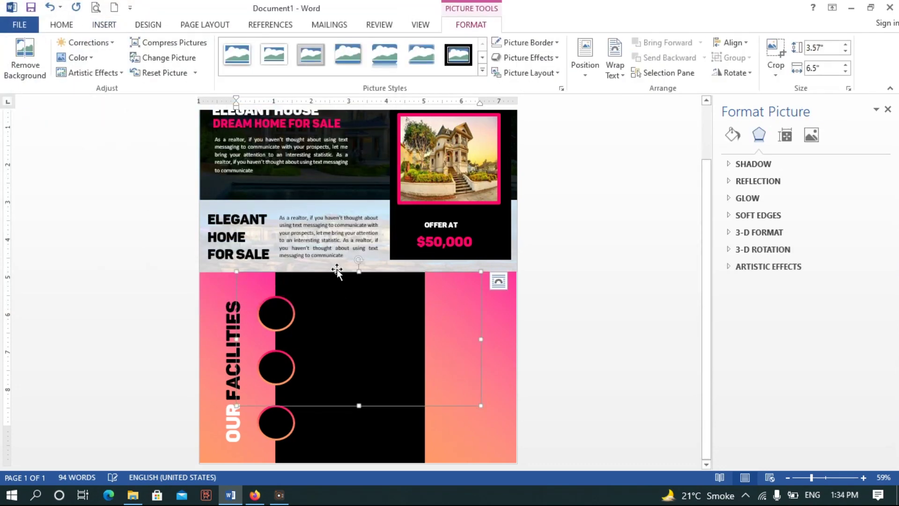
pyautogui.moveTo(336, 269); pyautogui.dragTo(336, 229)
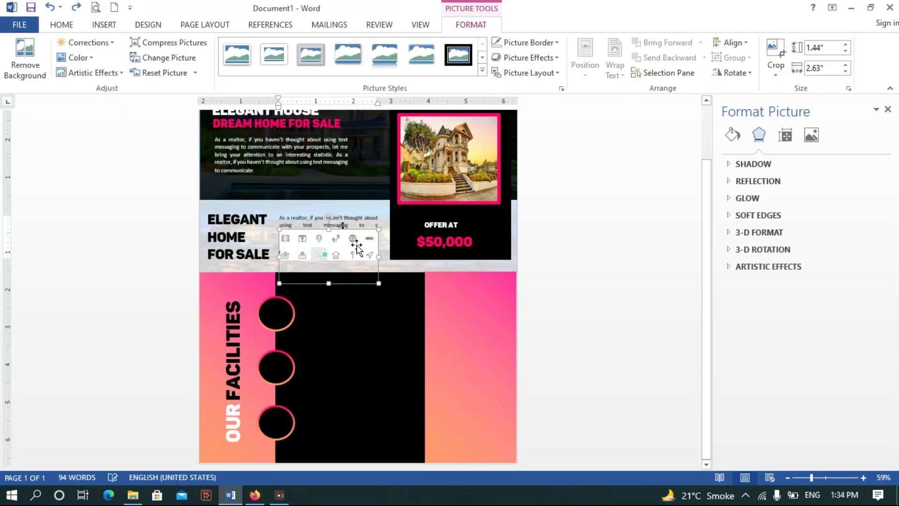
pyautogui.hotkey('ctrl', 'z')
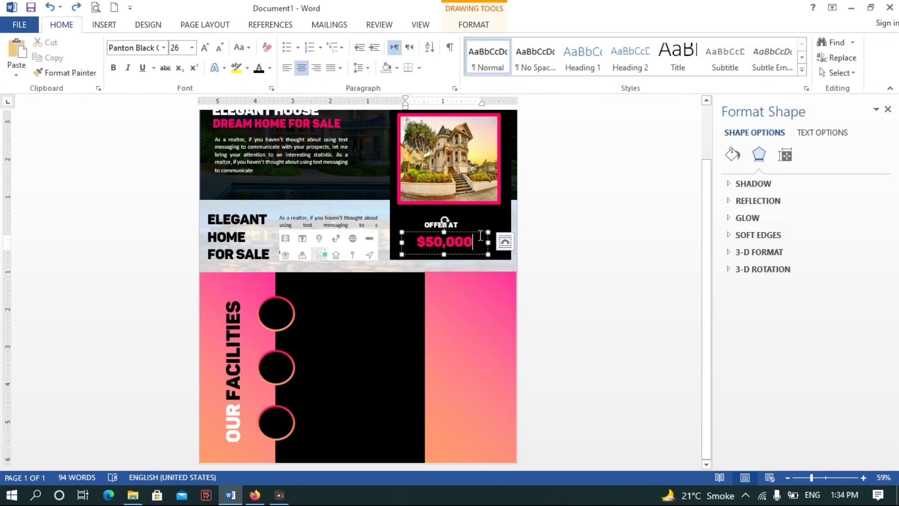
pyautogui.click(471, 24)
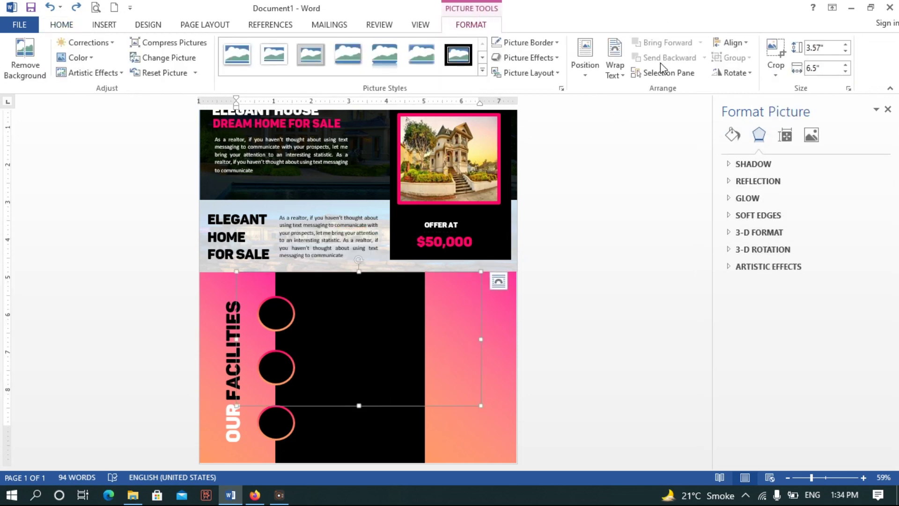
pyautogui.click(585, 58)
pyautogui.click(599, 176)
pyautogui.moveTo(394, 179); pyautogui.dragTo(481, 405)
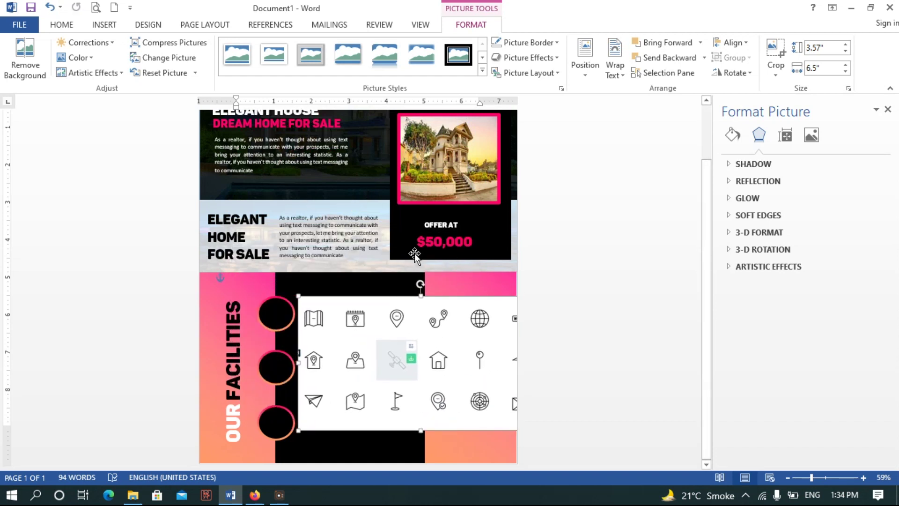
# - Crop the icon sheet down to just the location-pin icon
pyautogui.click(776, 59)
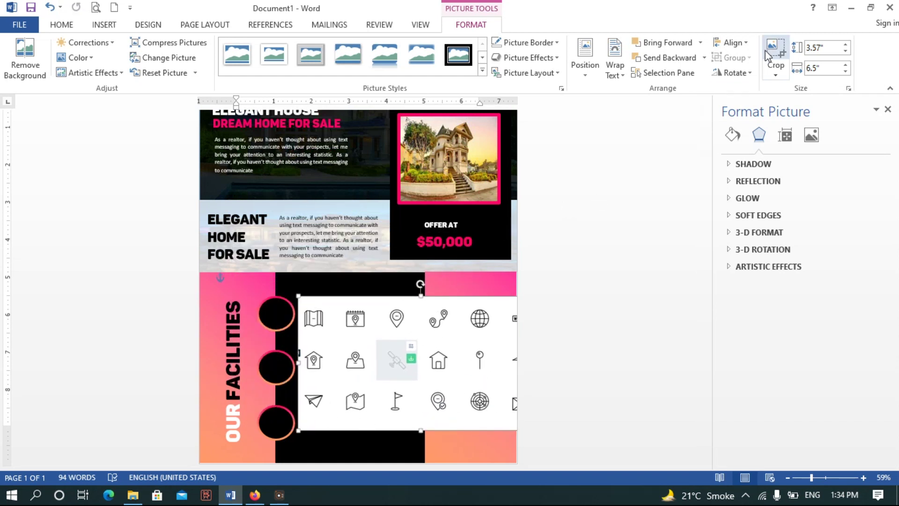
pyautogui.moveTo(421, 430); pyautogui.dragTo(410, 330)
pyautogui.moveTo(295, 316); pyautogui.dragTo(382, 316)
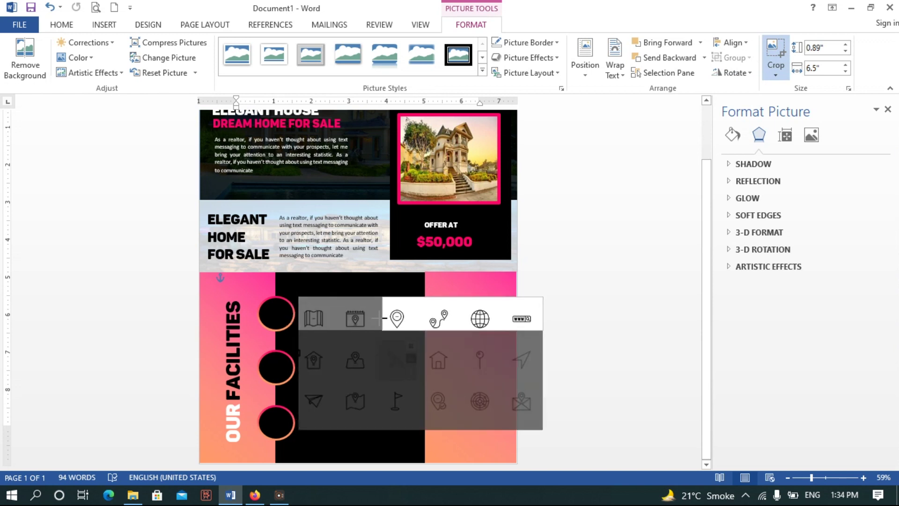
pyautogui.moveTo(503, 305)
pyautogui.mouseDown()
pyautogui.moveTo(462, 304)
pyautogui.moveTo(517, 307)
pyautogui.mouseUp()
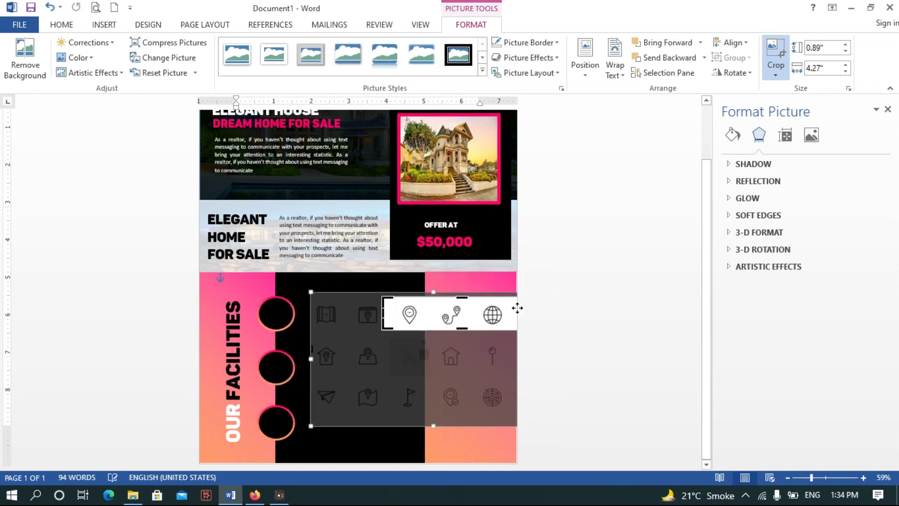
pyautogui.press('Escape')
pyautogui.moveTo(428, 328); pyautogui.dragTo(349, 337)
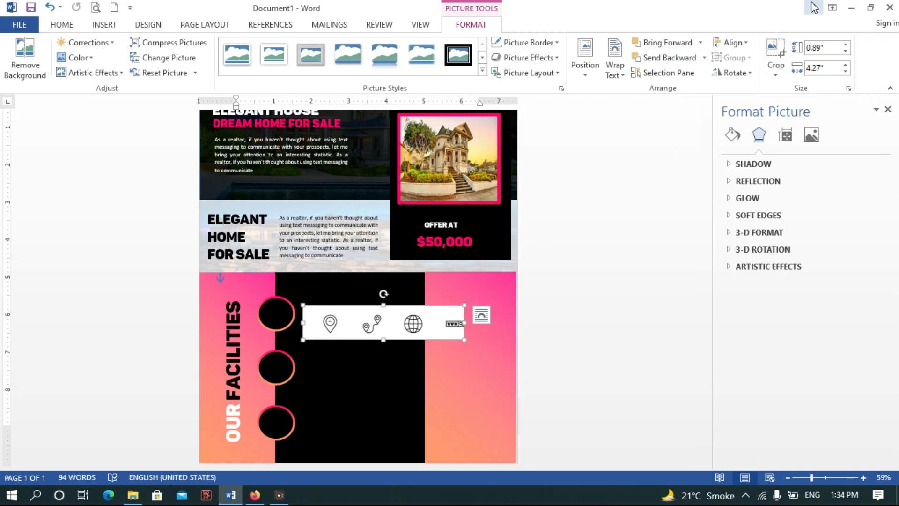
pyautogui.click(776, 51)
pyautogui.moveTo(463, 323); pyautogui.dragTo(358, 322)
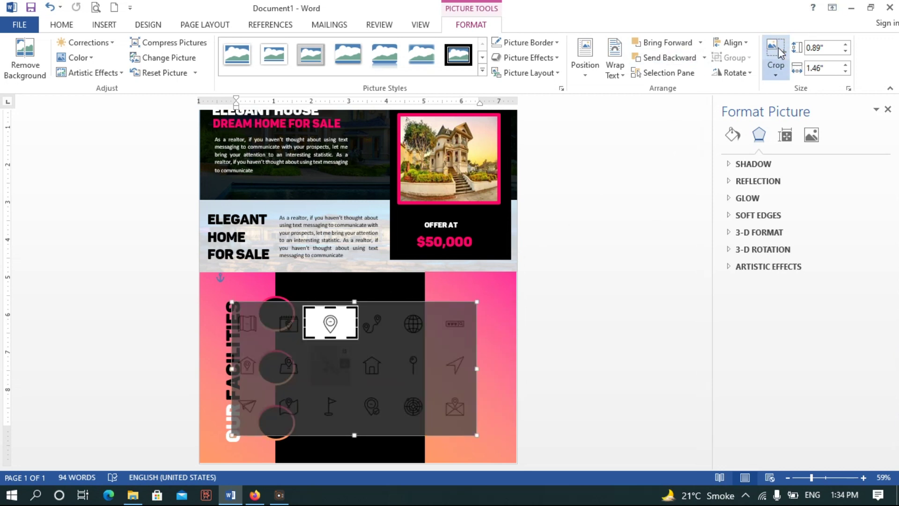
pyautogui.click(776, 52)
# - Try removing the pin icon's white background and moving it, then undo those changes
pyautogui.click(25, 58)
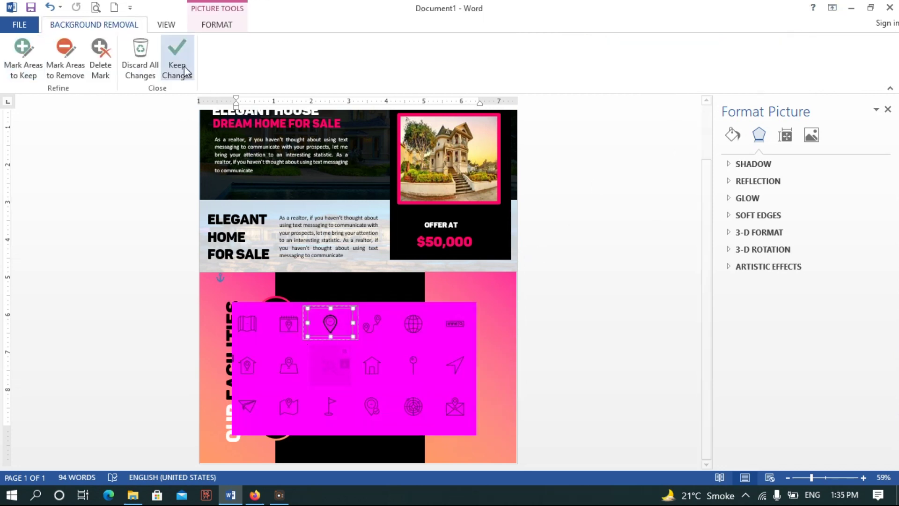
pyautogui.click(177, 61)
pyautogui.moveTo(344, 342); pyautogui.dragTo(357, 265)
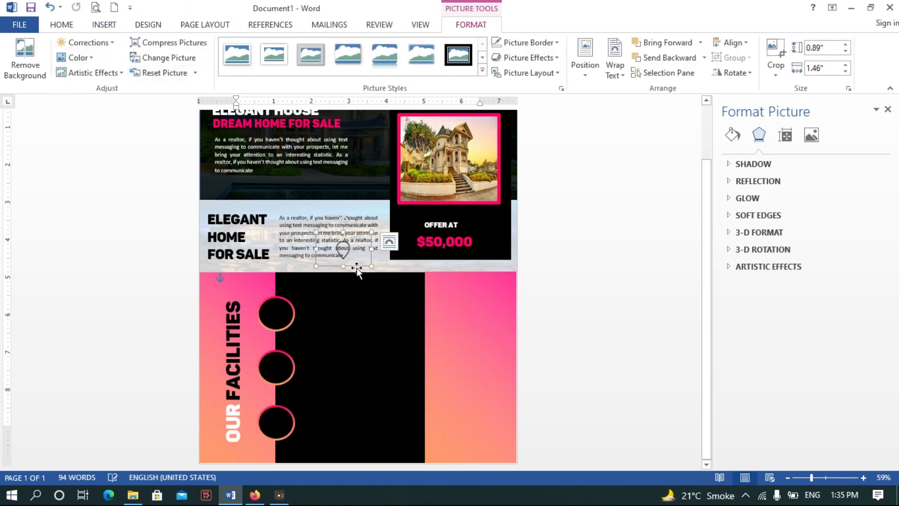
pyautogui.hotkey('ctrl', 'z')
pyautogui.hotkey('ctrl', 'z')
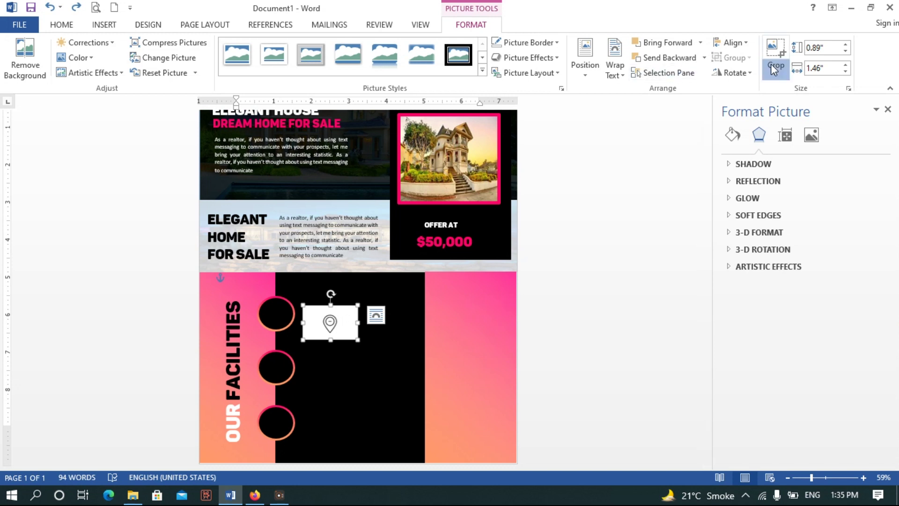
# - Crop the pin icon to an oval and shrink it to about 0.67" inside the top circle
pyautogui.click(775, 71)
pyautogui.click(602, 151)
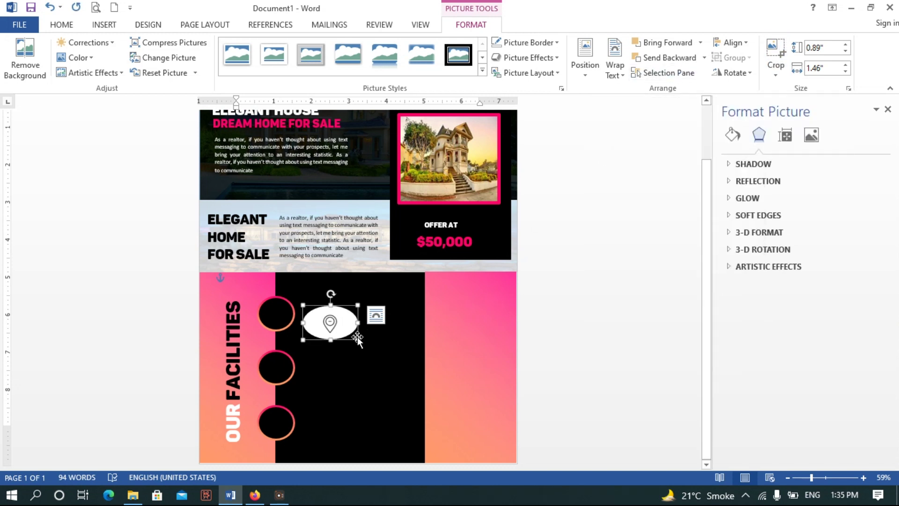
pyautogui.moveTo(358, 321); pyautogui.dragTo(287, 322)
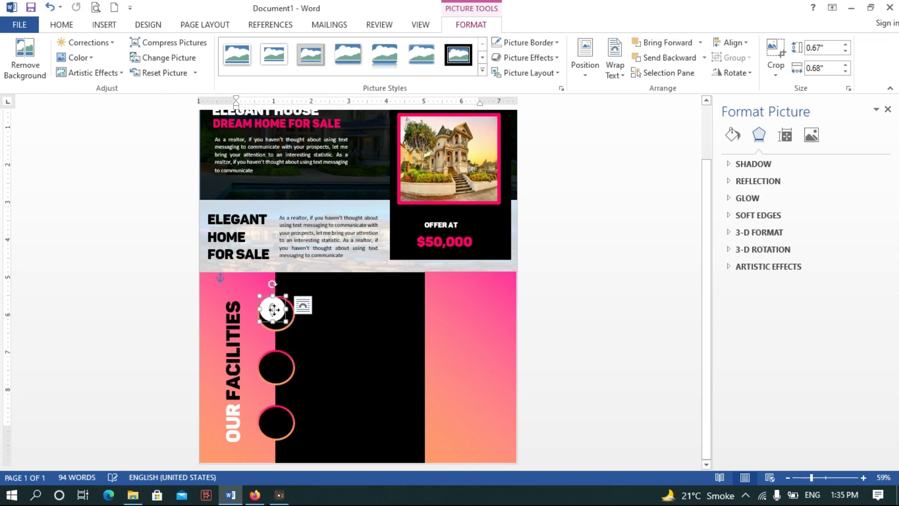
pyautogui.moveTo(287, 323); pyautogui.dragTo(280, 315)
pyautogui.click(417, 356)
pyautogui.click(475, 347)
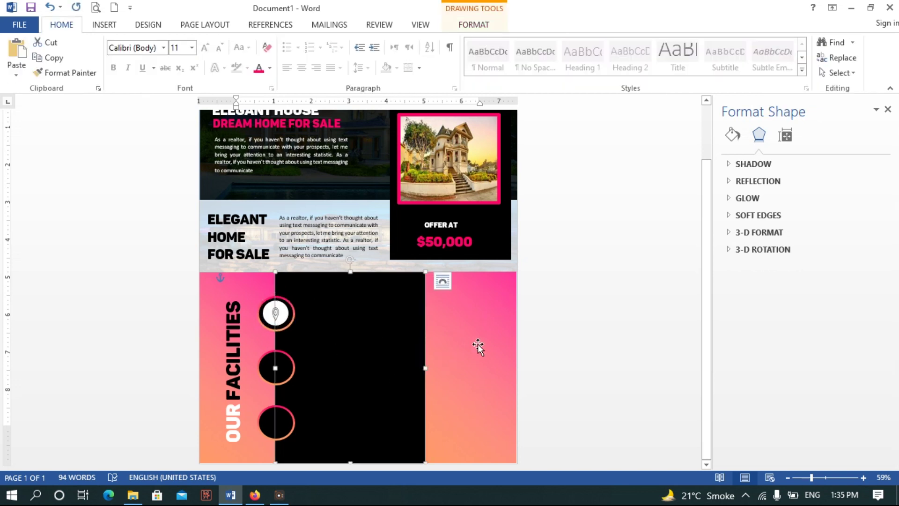
pyautogui.click(275, 313)
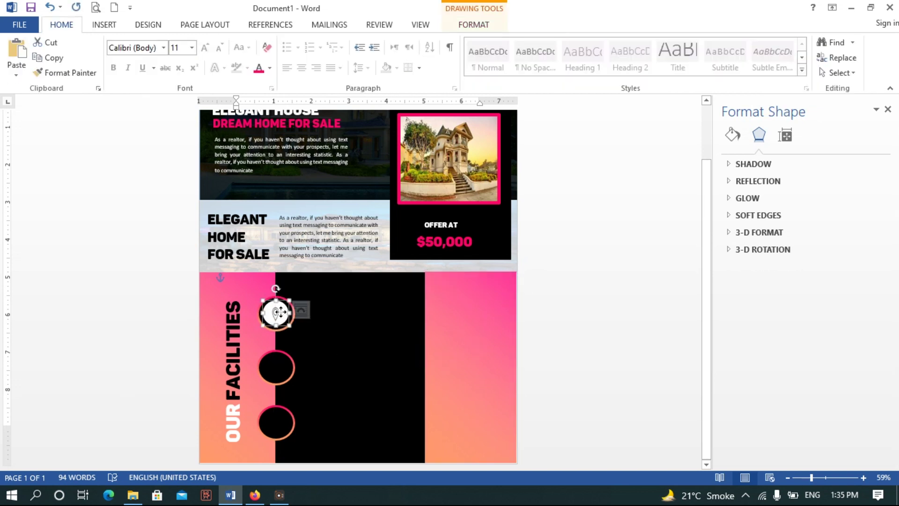
# - Delete the pin icon and insert the icon sheet again, positioned at the page's top left
pyautogui.press('Delete')
pyautogui.click(104, 25)
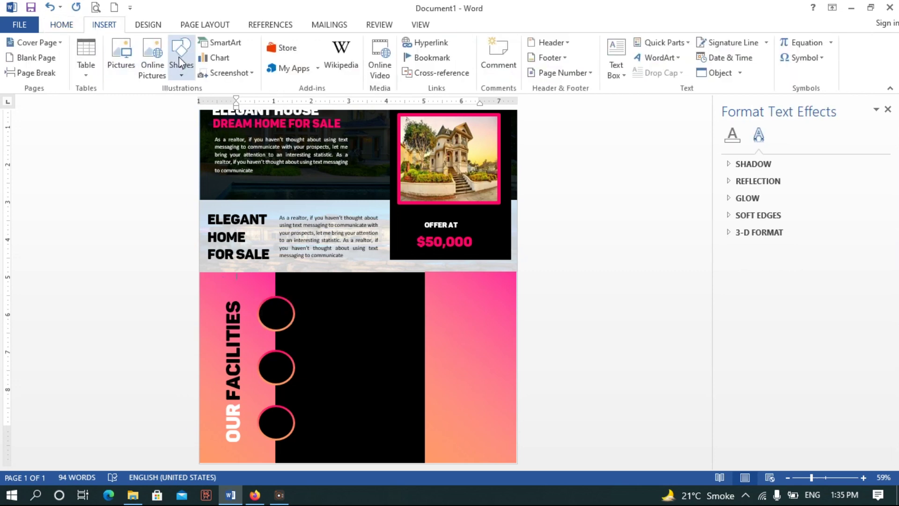
pyautogui.click(121, 58)
pyautogui.doubleClick(253, 199)
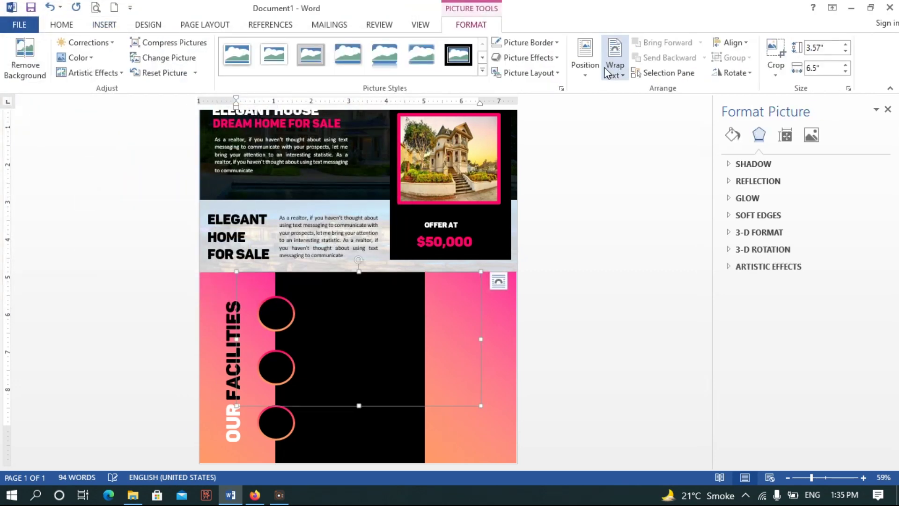
pyautogui.click(585, 59)
pyautogui.click(588, 168)
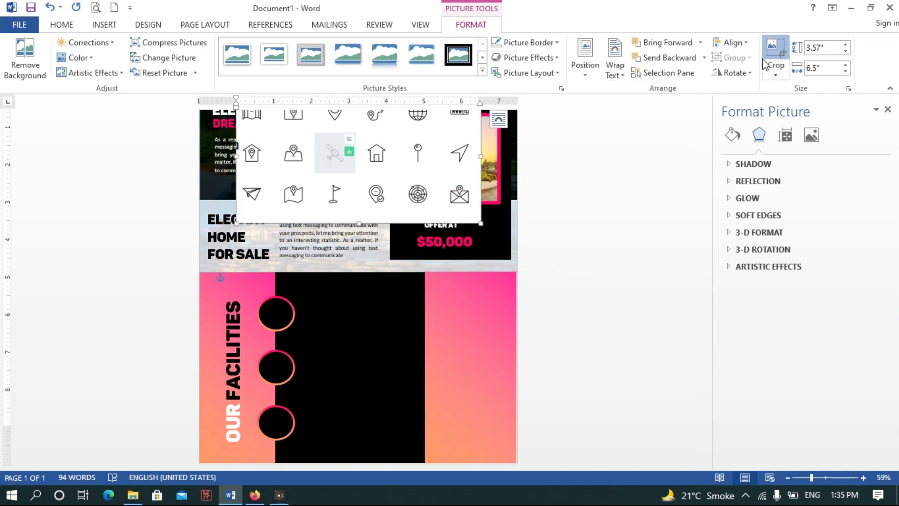
# - Crop the icon sheet down to the house icon and crop it to an oval
pyautogui.click(765, 65)
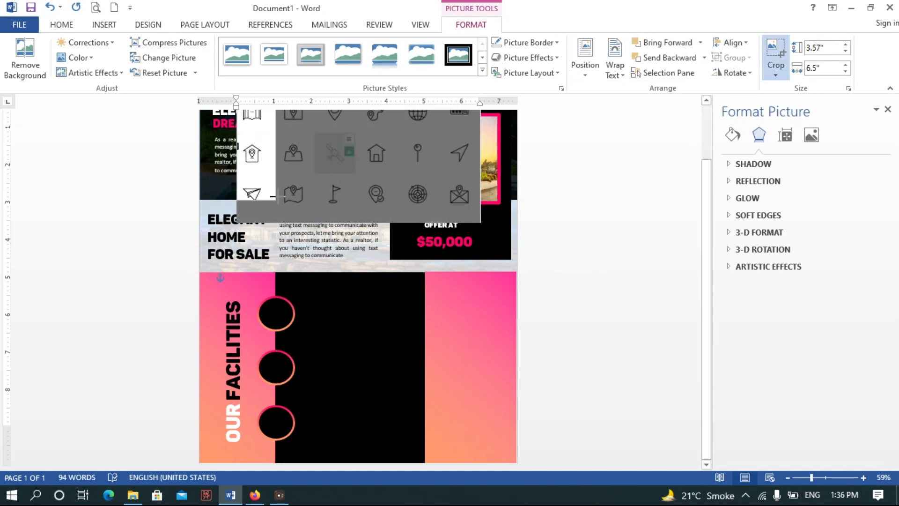
pyautogui.moveTo(334, 197); pyautogui.dragTo(268, 181)
pyautogui.scroll(3, 706, 327)
pyautogui.moveTo(252, 136); pyautogui.dragTo(255, 182)
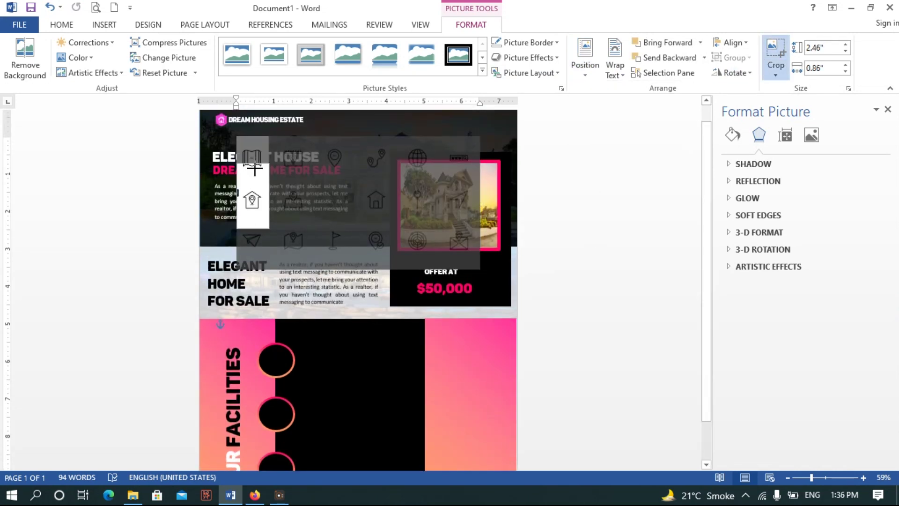
pyautogui.moveTo(255, 229)
pyautogui.mouseDown()
pyautogui.moveTo(255, 217)
pyautogui.moveTo(276, 360)
pyautogui.mouseUp()
pyautogui.click(776, 52)
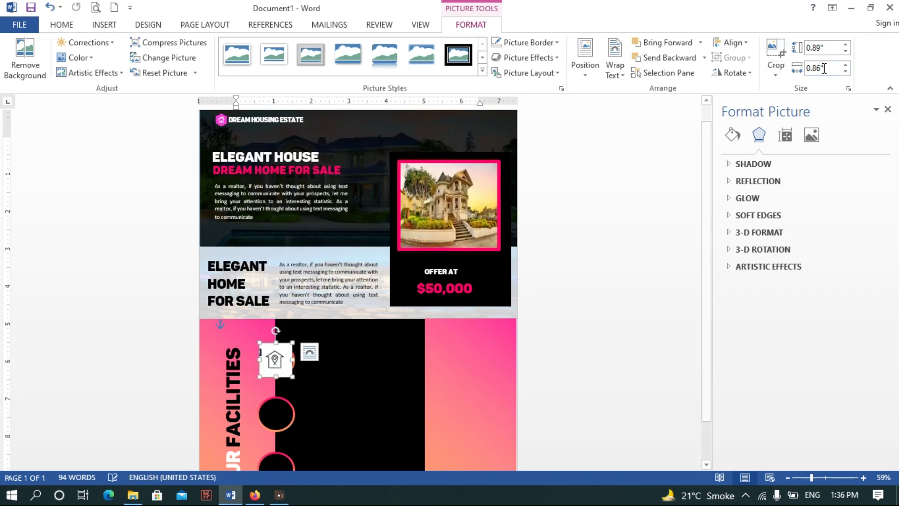
pyautogui.click(775, 71)
pyautogui.click(600, 149)
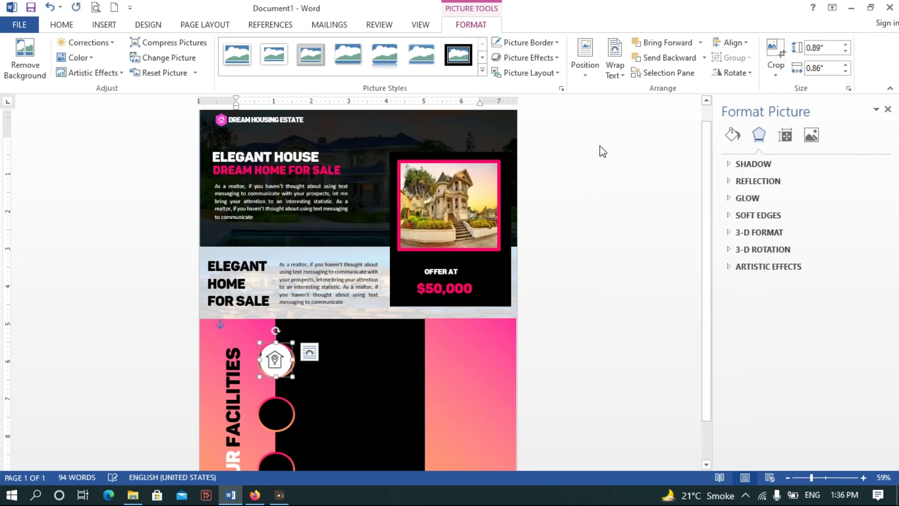
# - Shrink the round house icon to about 0.64" by 0.61" inside the top circle
pyautogui.moveTo(292, 344); pyautogui.dragTo(287, 349)
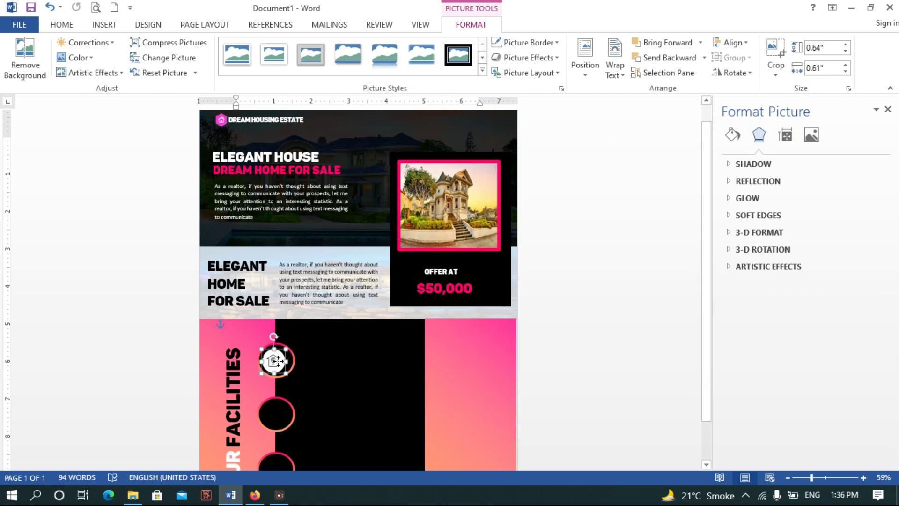
pyautogui.click(372, 401)
pyautogui.click(513, 428)
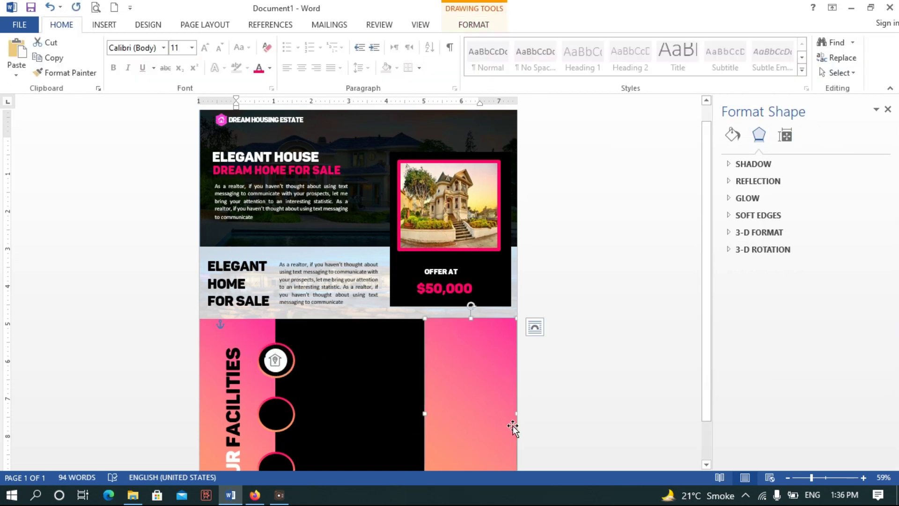
pyautogui.click(275, 361)
pyautogui.scroll(-2, 252, 349)
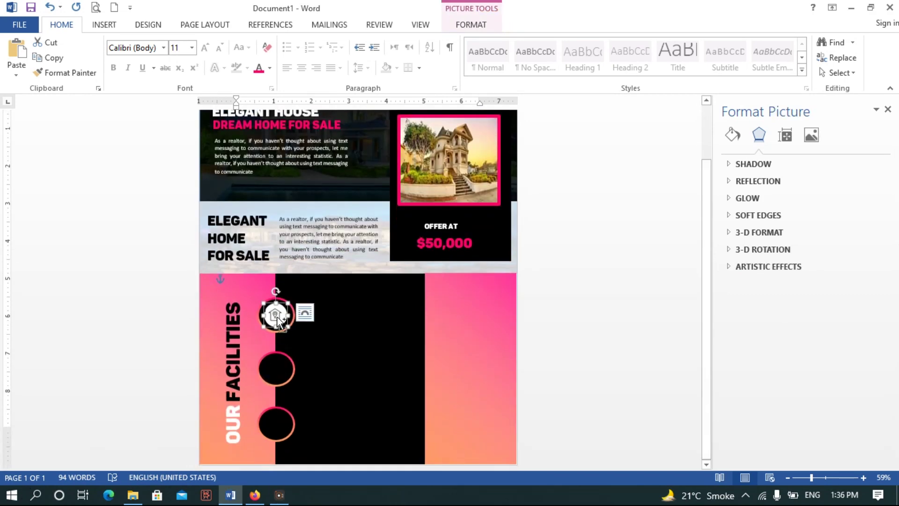
pyautogui.moveTo(280, 322); pyautogui.dragTo(280, 373)
# - Undo the copied house icon and insert the icon sheet picture once more
pyautogui.hotkey('ctrl', 'z')
pyautogui.click(104, 24)
pyautogui.click(113, 62)
pyautogui.doubleClick(355, 190)
pyautogui.click(585, 61)
pyautogui.click(586, 188)
# - Crop the icon sheet to the envelope icon and crop it to an oval
pyautogui.click(776, 51)
pyautogui.moveTo(256, 146)
pyautogui.mouseDown()
pyautogui.moveTo(445, 214)
pyautogui.moveTo(457, 230)
pyautogui.mouseUp()
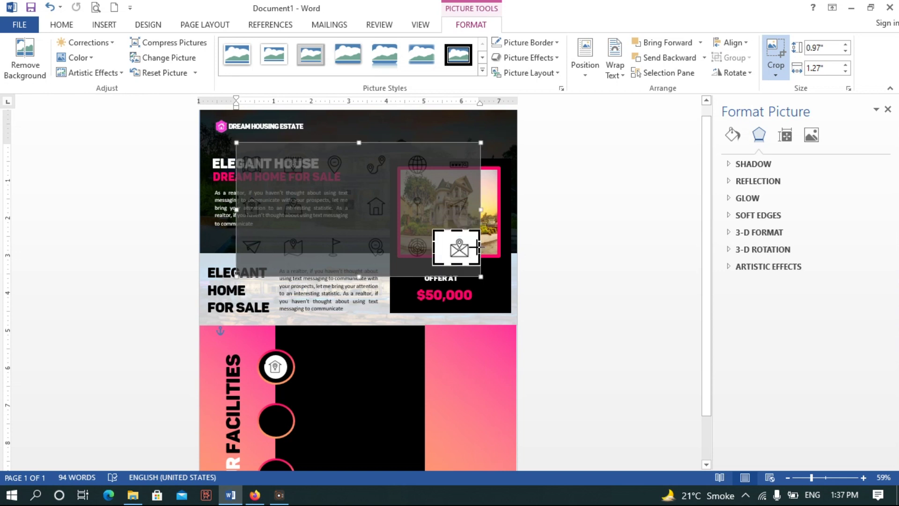
pyautogui.click(776, 49)
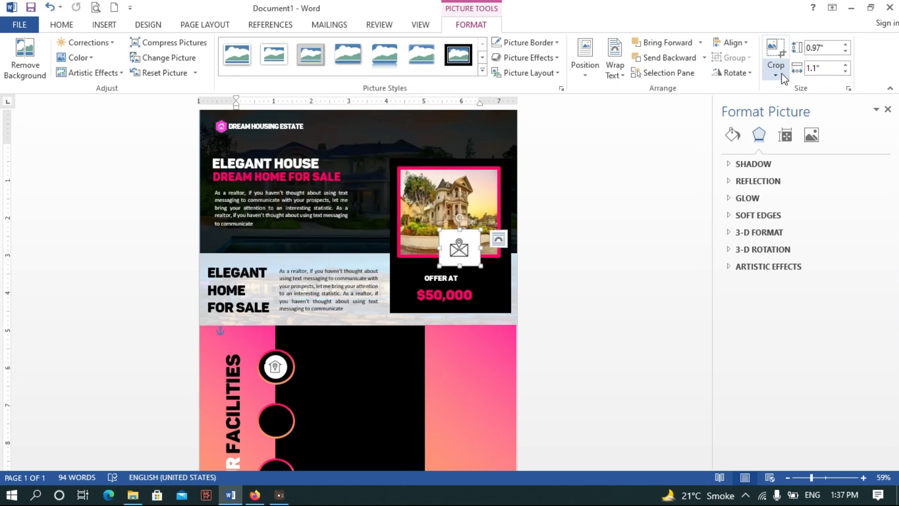
pyautogui.click(776, 75)
pyautogui.click(599, 149)
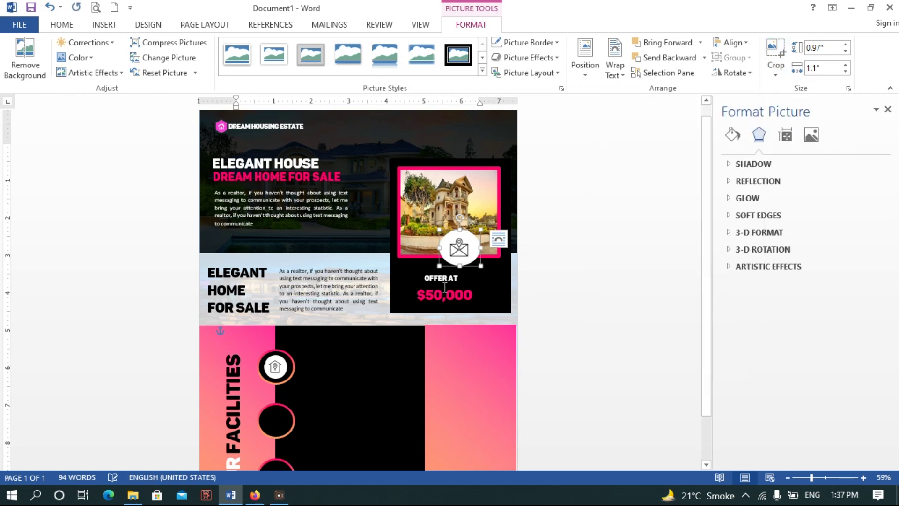
# - Shrink the round envelope icon into the second circle, then open the Insert Picture window
pyautogui.moveTo(478, 265)
pyautogui.mouseDown()
pyautogui.moveTo(470, 259)
pyautogui.moveTo(343, 408)
pyautogui.moveTo(334, 396)
pyautogui.mouseUp()
pyautogui.scroll(-1, 334, 396)
pyautogui.moveTo(269, 424); pyautogui.dragTo(280, 372)
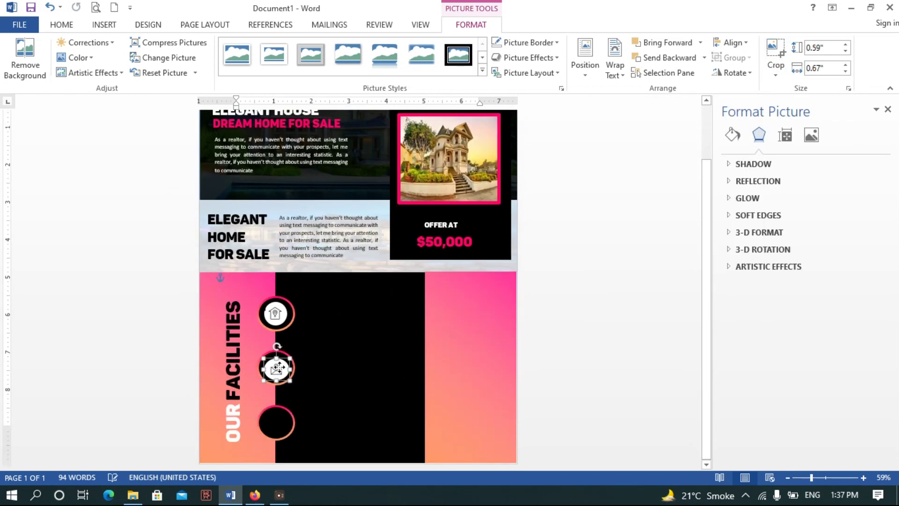
pyautogui.click(399, 328)
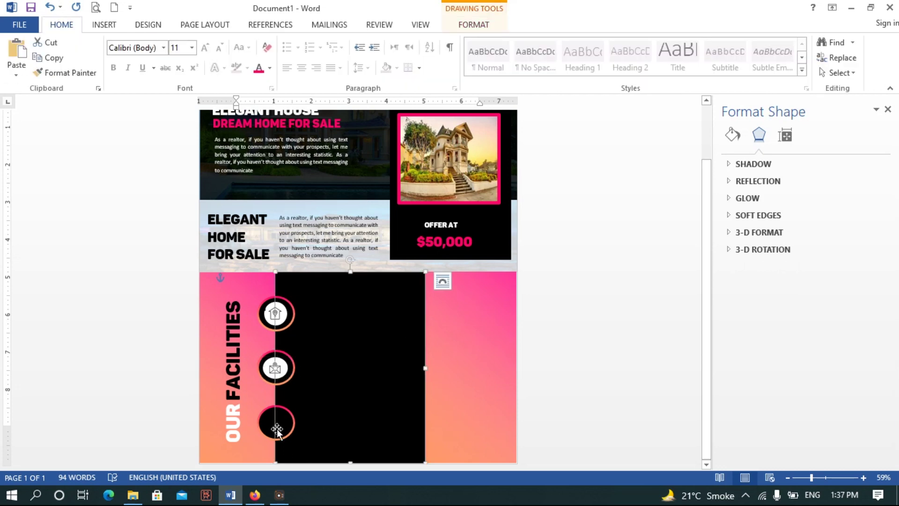
pyautogui.click(104, 24)
pyautogui.click(130, 56)
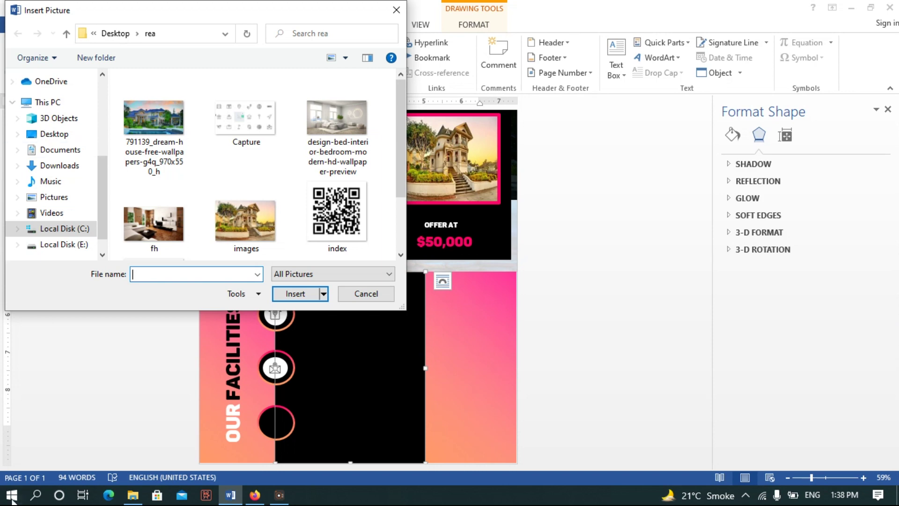
# - Insert the Capture icon sheet as a floating picture and move it onto the page
pyautogui.click(246, 117)
pyautogui.click(295, 294)
pyautogui.click(585, 59)
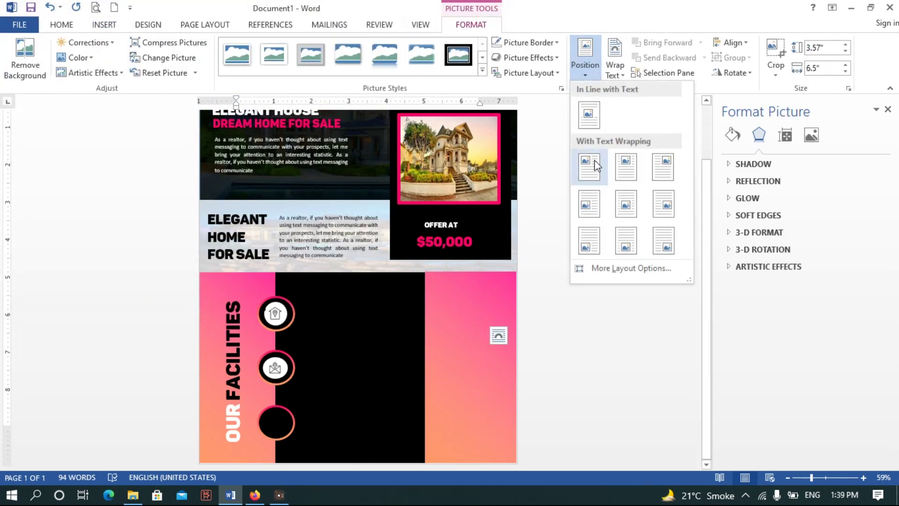
pyautogui.click(588, 174)
pyautogui.moveTo(417, 202); pyautogui.dragTo(430, 303)
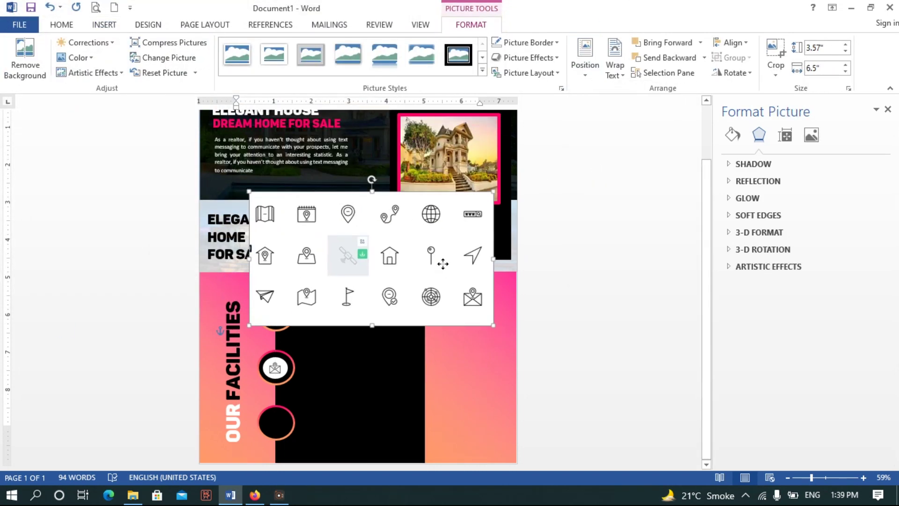
# - Crop the icon sheet down to just the globe icon
pyautogui.click(779, 70)
pyautogui.click(786, 89)
pyautogui.moveTo(251, 255); pyautogui.dragTo(416, 257)
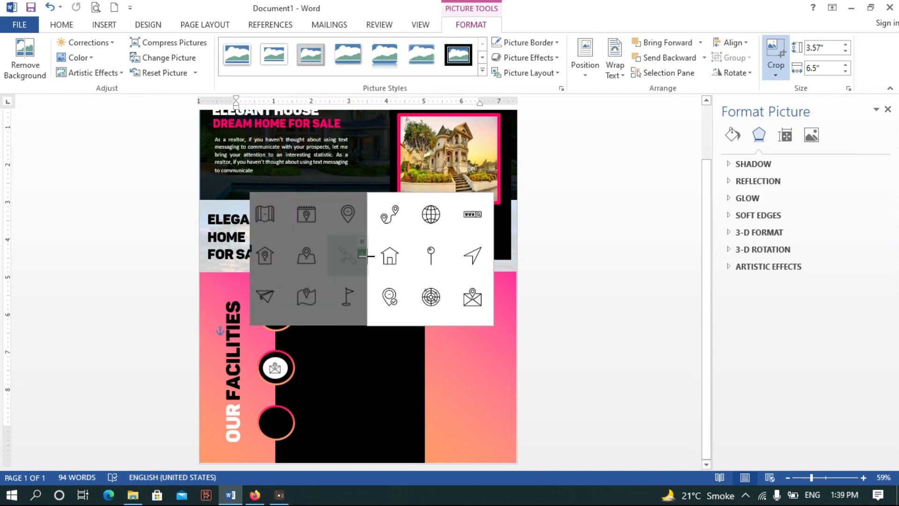
pyautogui.moveTo(452, 325); pyautogui.dragTo(441, 227)
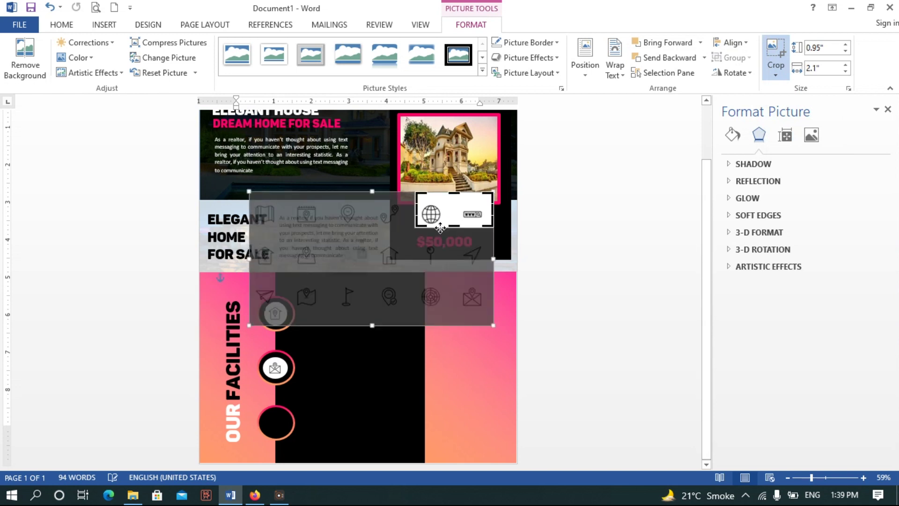
pyautogui.moveTo(451, 193); pyautogui.dragTo(448, 215)
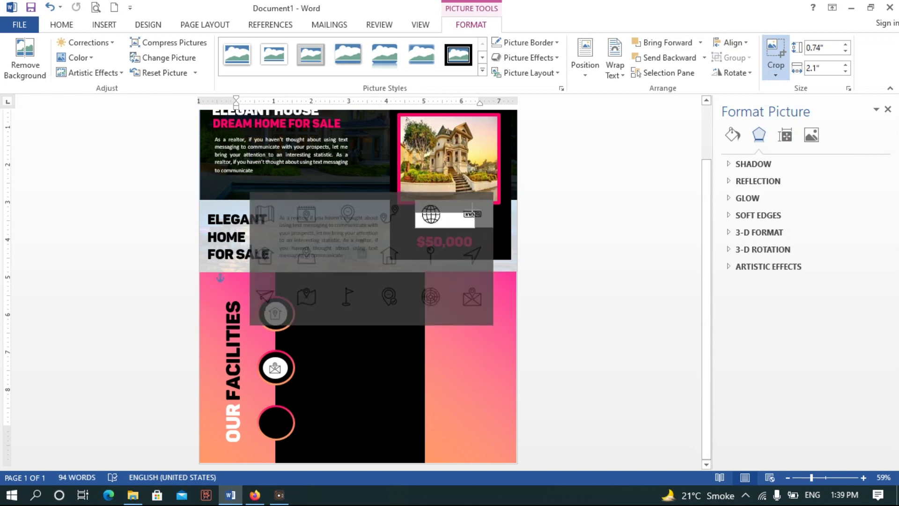
pyautogui.click(781, 53)
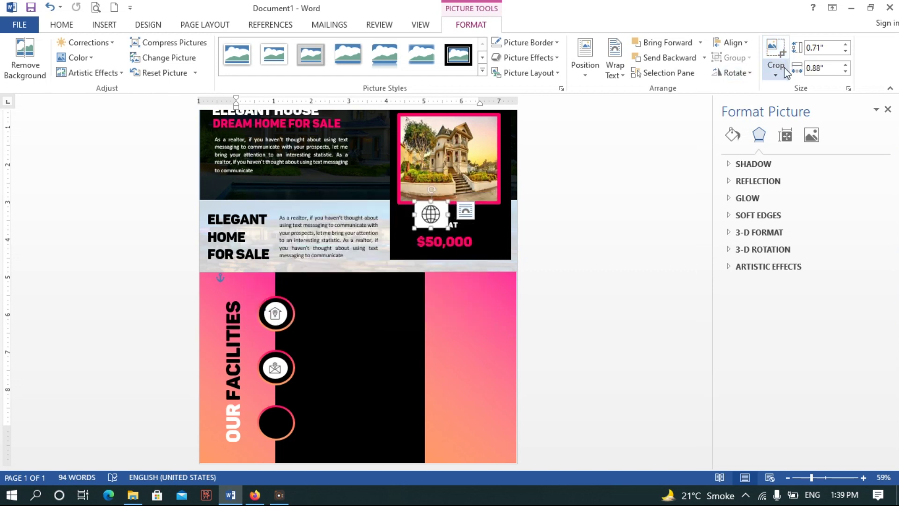
# - Crop the globe to an Oval shape and drag it into the third circle
pyautogui.click(776, 73)
pyautogui.click(598, 155)
pyautogui.moveTo(431, 214)
pyautogui.mouseDown()
pyautogui.moveTo(335, 386)
pyautogui.moveTo(344, 395)
pyautogui.moveTo(277, 425)
pyautogui.mouseUp()
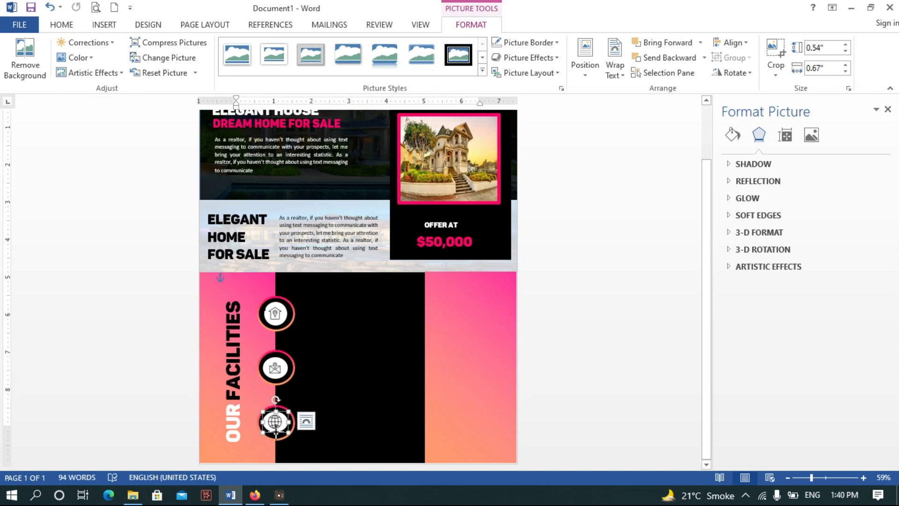
pyautogui.click(338, 411)
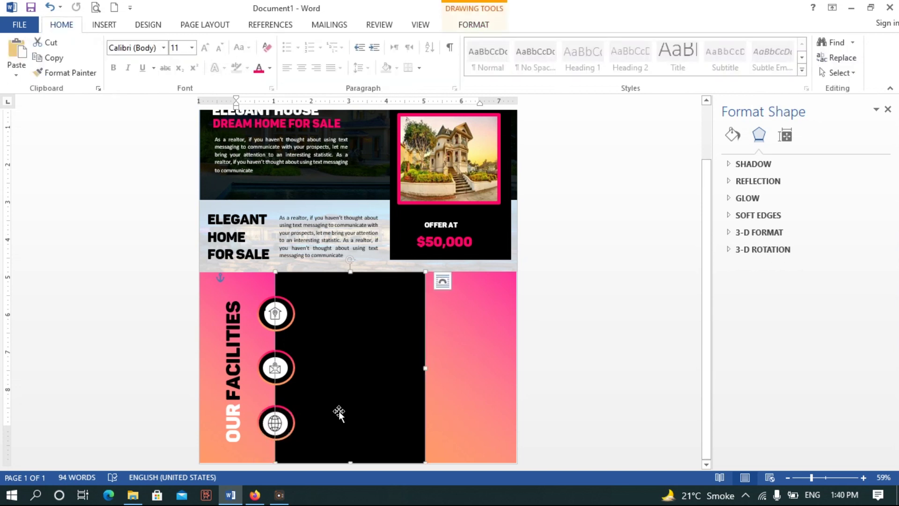
# - Draw a rectangle beside the first facility icon and type 'Mobile location' in it
pyautogui.click(474, 25)
pyautogui.click(462, 332)
pyautogui.click(401, 331)
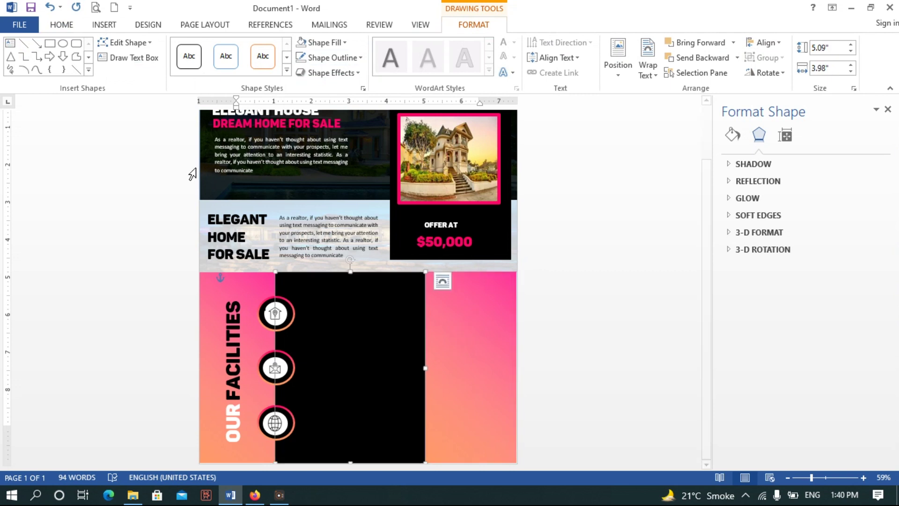
pyautogui.click(50, 43)
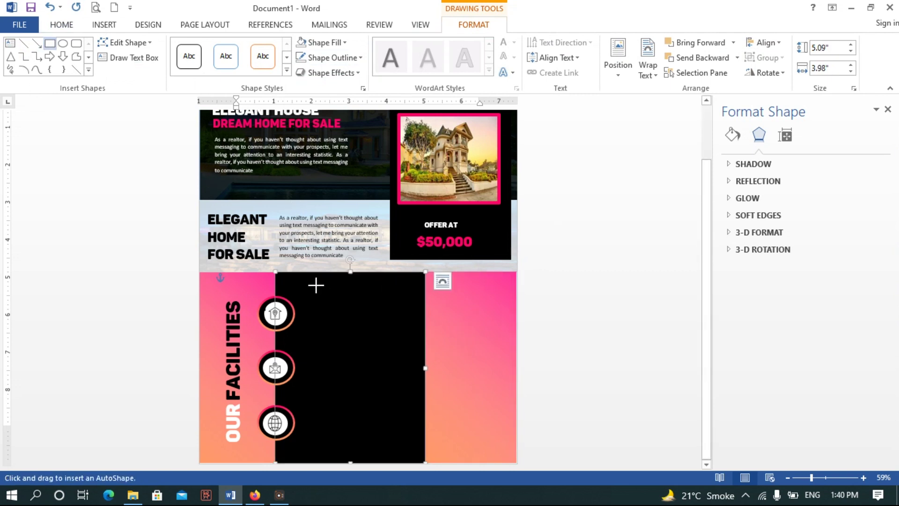
pyautogui.moveTo(300, 296); pyautogui.dragTo(395, 312)
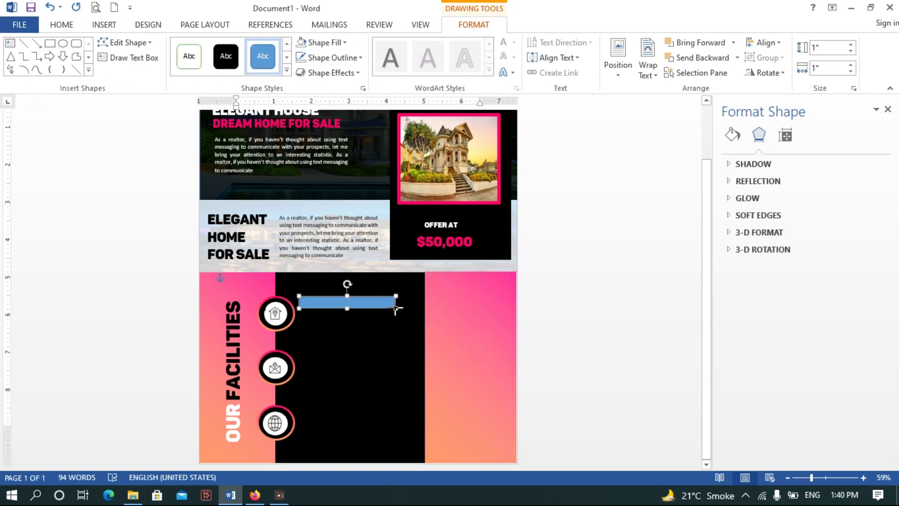
pyautogui.rightClick(385, 310)
pyautogui.click(431, 139)
pyautogui.write('mobil')
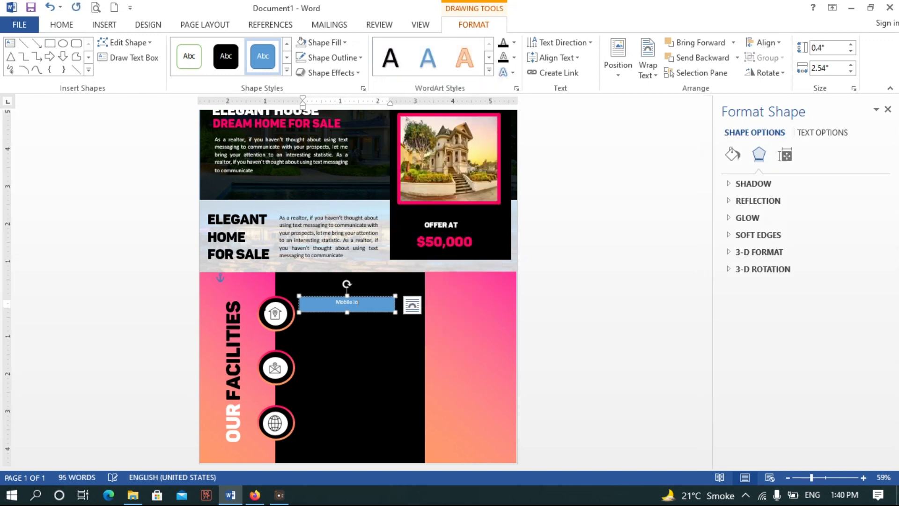
# - Style the heading in larger Panton Black Caps, with no fill and white text, beside the top icon
pyautogui.hotkey('ctrl', 'a')
pyautogui.click(61, 24)
pyautogui.click(150, 48)
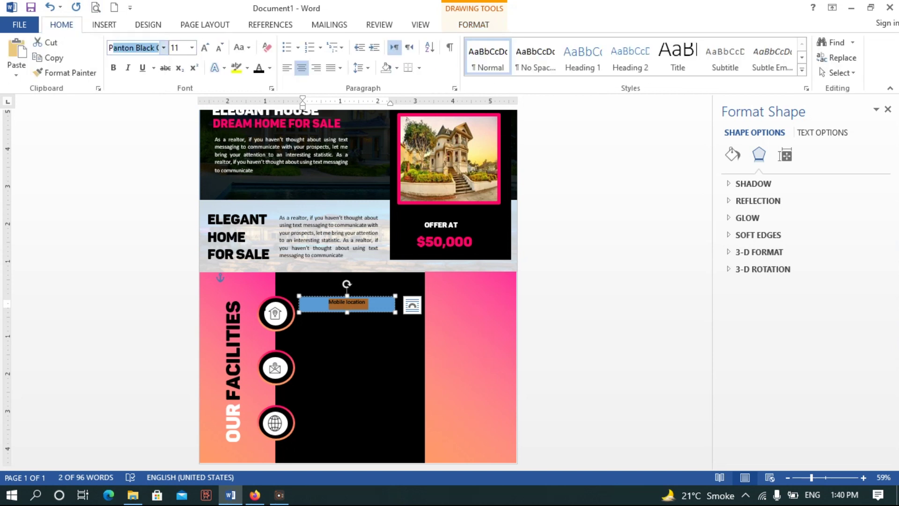
pyautogui.press('Return')
pyautogui.click(203, 48)
pyautogui.click(202, 48)
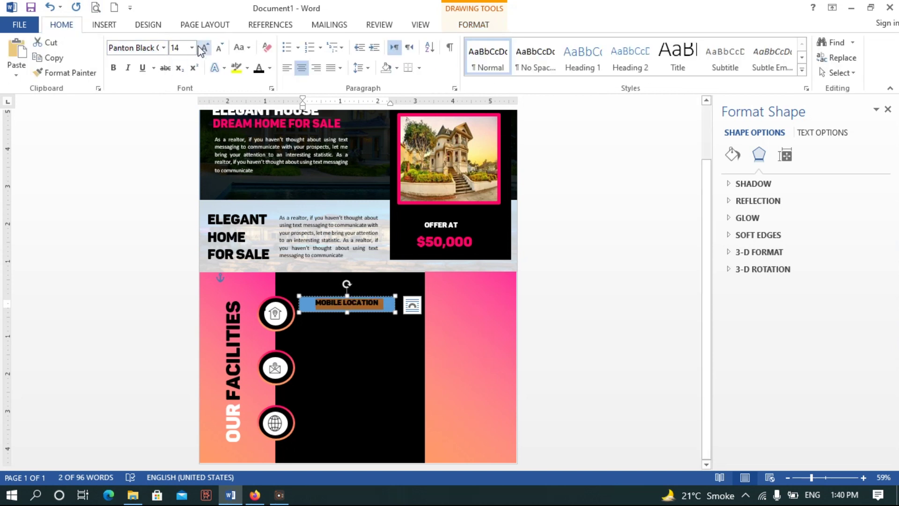
pyautogui.click(271, 69)
pyautogui.press('Escape')
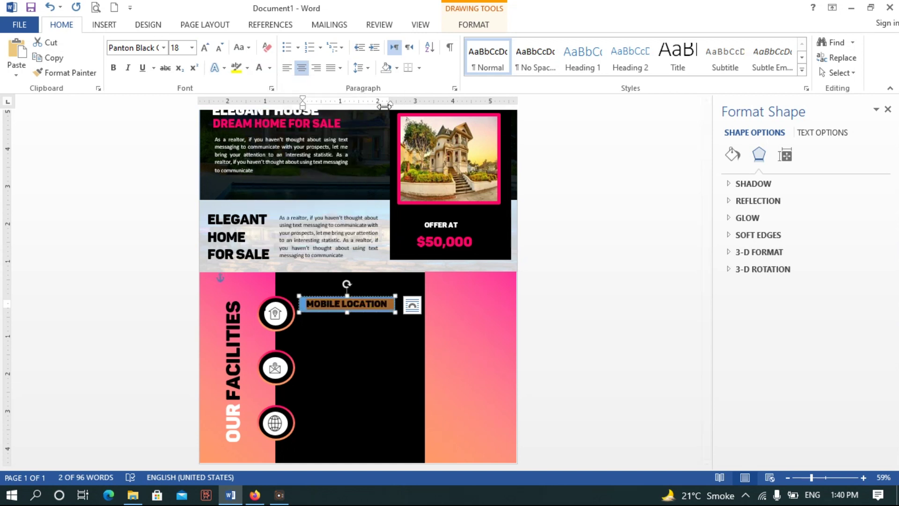
pyautogui.click(474, 24)
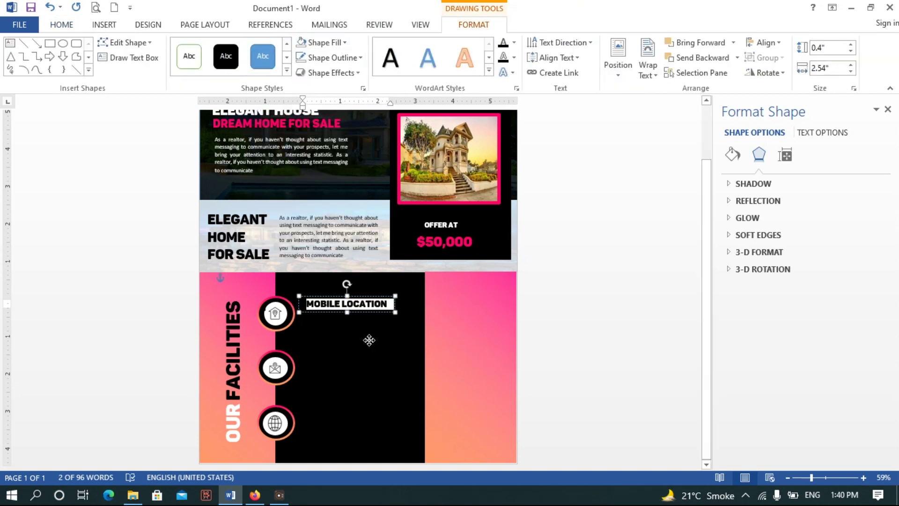
pyautogui.click(359, 312)
pyautogui.moveTo(358, 313); pyautogui.dragTo(352, 320)
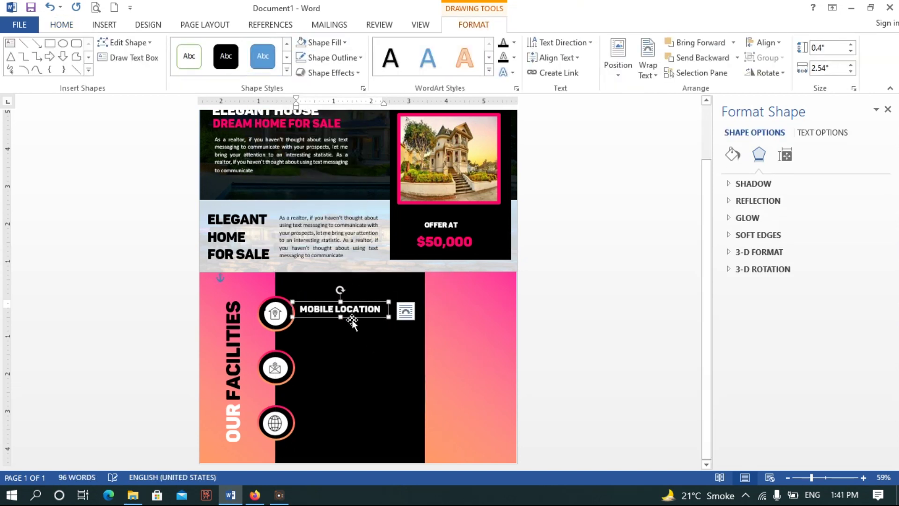
pyautogui.click(342, 262)
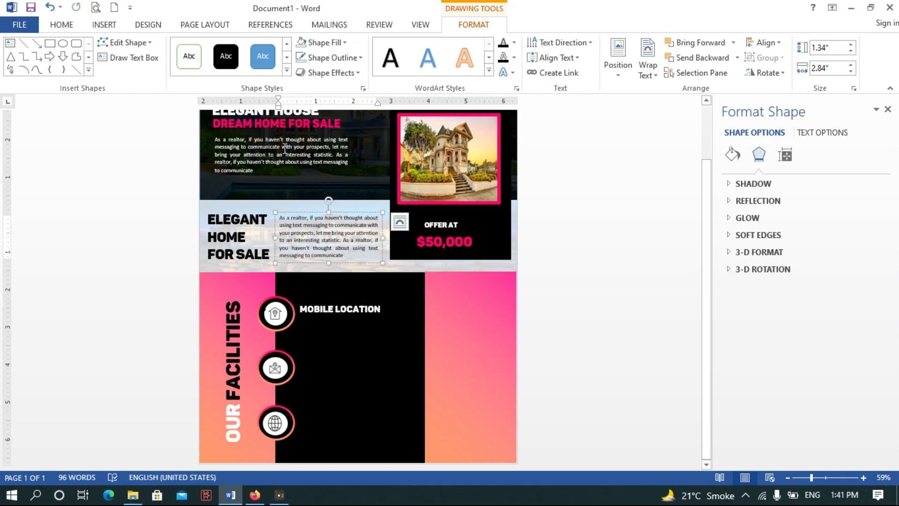
# - Copy the sample paragraph box from beside ELEGANT HOME to under MOBILE LOCATION
pyautogui.click(285, 148)
pyautogui.click(381, 347)
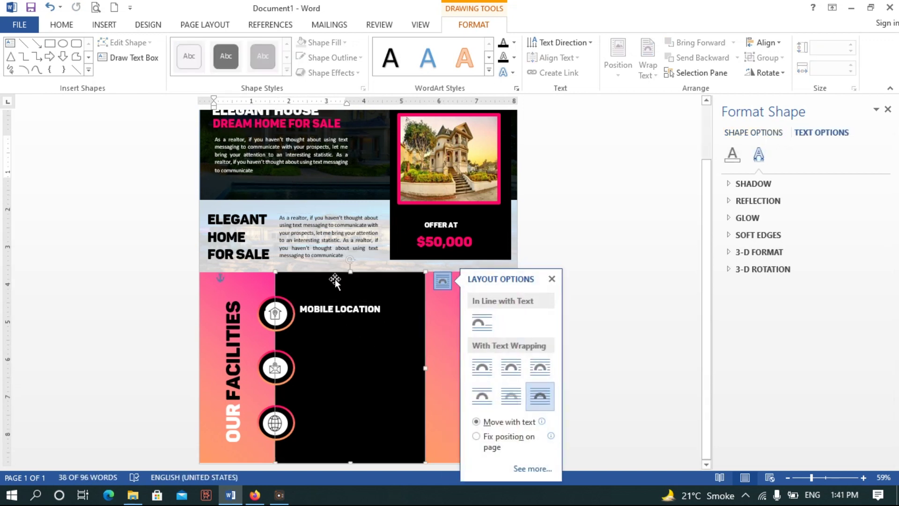
pyautogui.click(440, 281)
pyautogui.click(313, 186)
pyautogui.moveTo(314, 185); pyautogui.dragTo(396, 366)
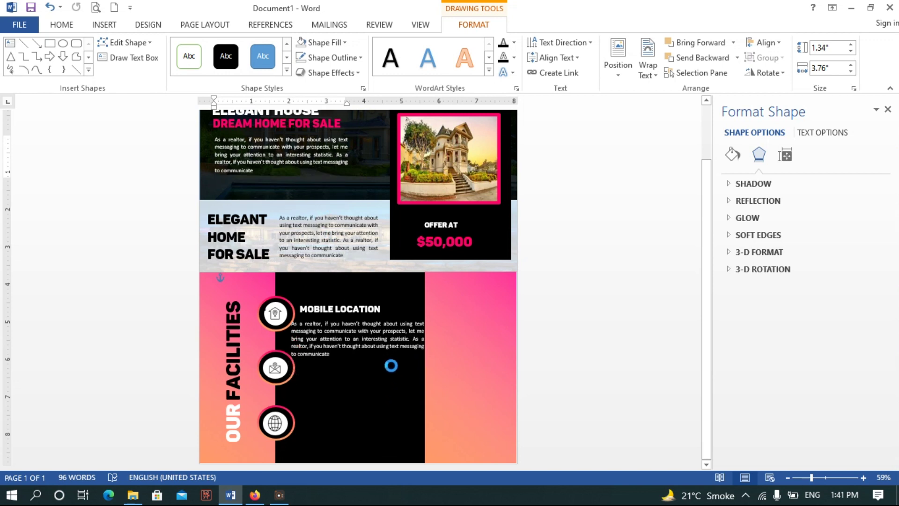
# - Narrow the copied description to fit the panel and cut it to one sentence
pyautogui.click(408, 317)
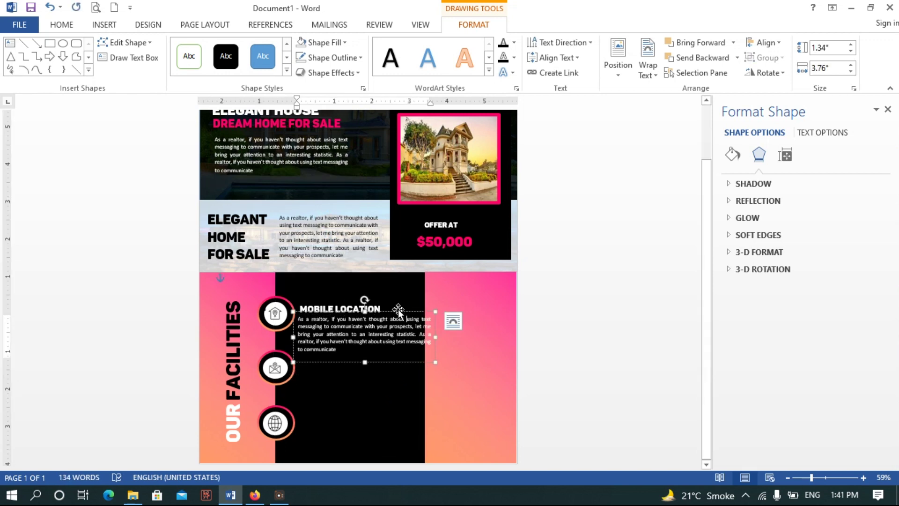
pyautogui.moveTo(398, 314); pyautogui.dragTo(429, 349)
pyautogui.click(418, 328)
pyautogui.moveTo(435, 337); pyautogui.dragTo(410, 338)
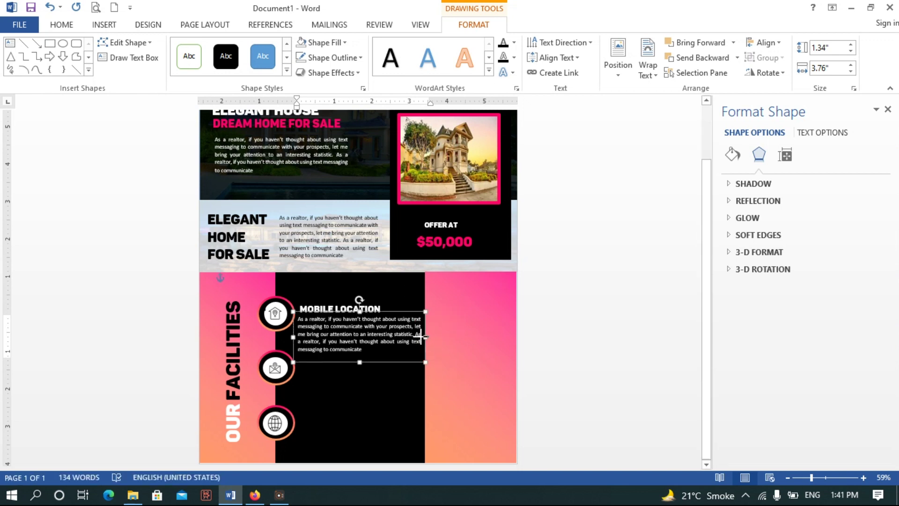
pyautogui.moveTo(354, 339)
pyautogui.mouseDown()
pyautogui.moveTo(331, 354)
pyautogui.moveTo(338, 338)
pyautogui.mouseUp()
pyautogui.press('Delete')
pyautogui.press('Delete')
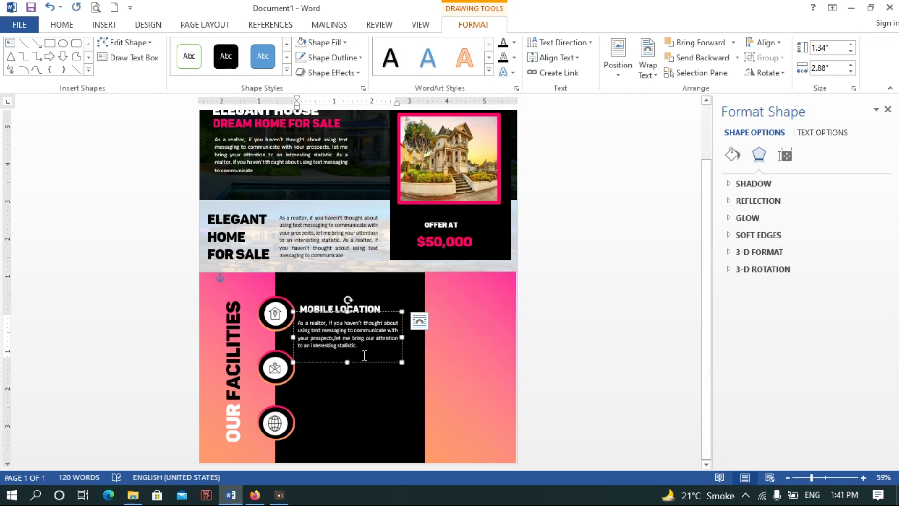
pyautogui.rightClick(328, 342)
pyautogui.press('Escape')
pyautogui.press('BackSpace')
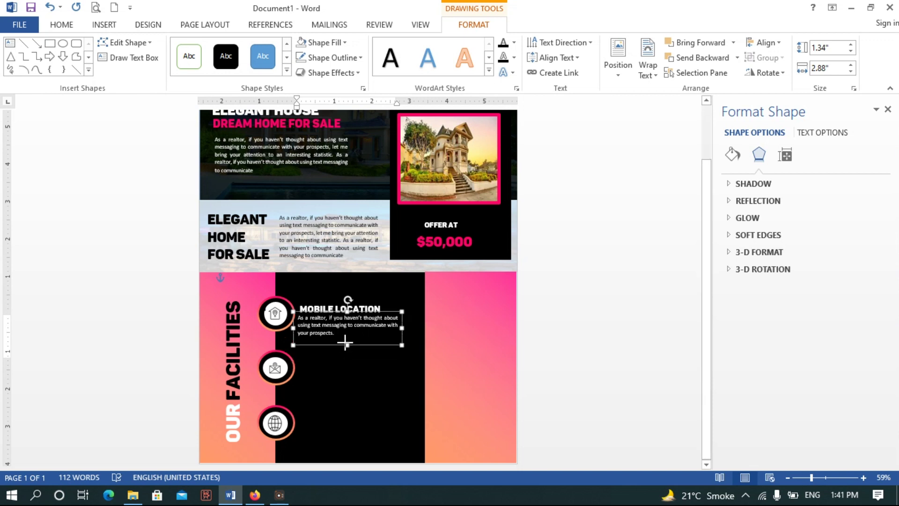
# - Ctrl+drag a copy of the description down beside the envelope and globe icons
pyautogui.click(380, 360)
pyautogui.click(378, 334)
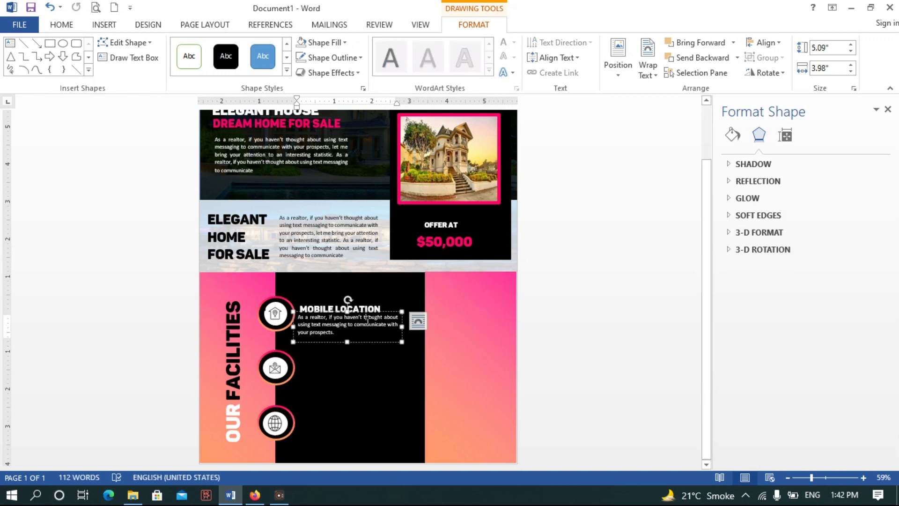
pyautogui.click(366, 342)
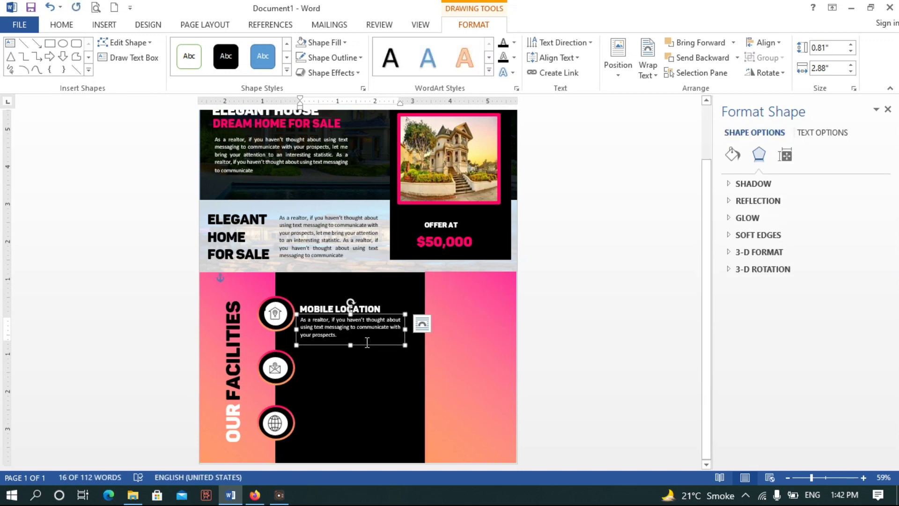
pyautogui.press('Tab')
pyautogui.click(363, 307)
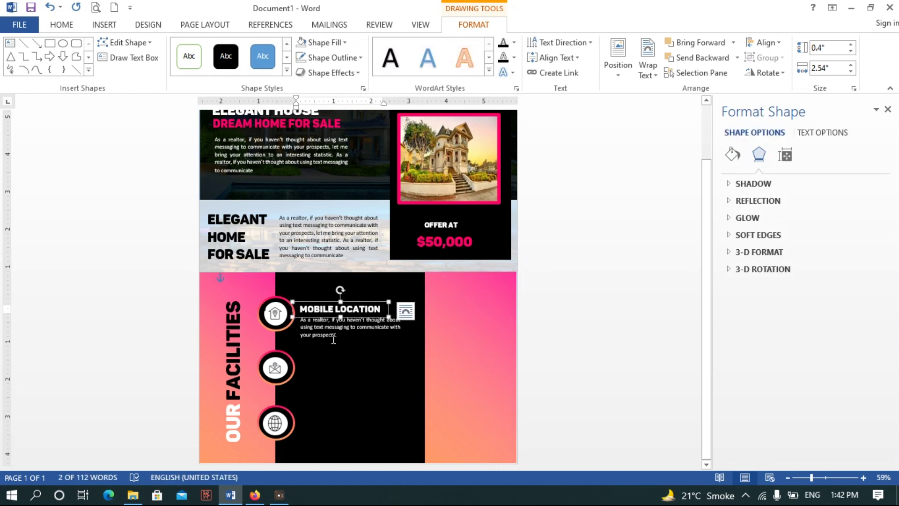
pyautogui.click(338, 344)
pyautogui.click(361, 309)
pyautogui.click(382, 299)
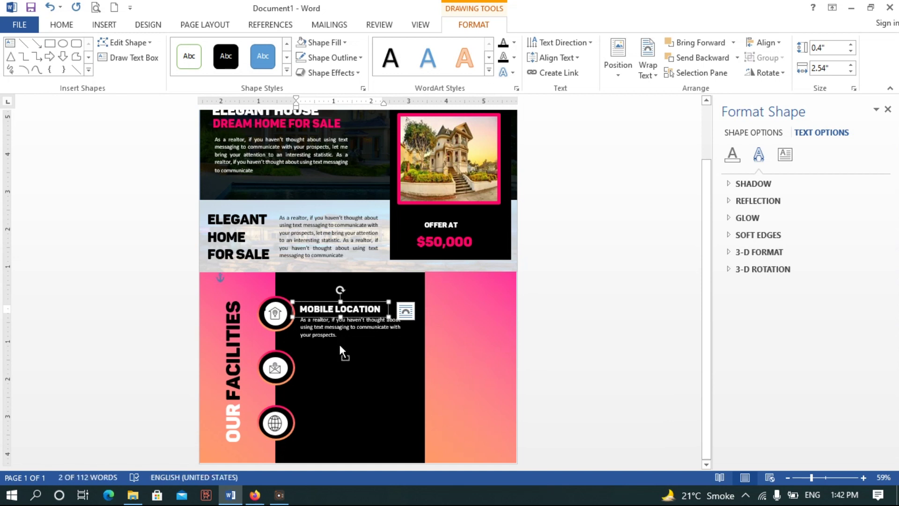
pyautogui.click(360, 309)
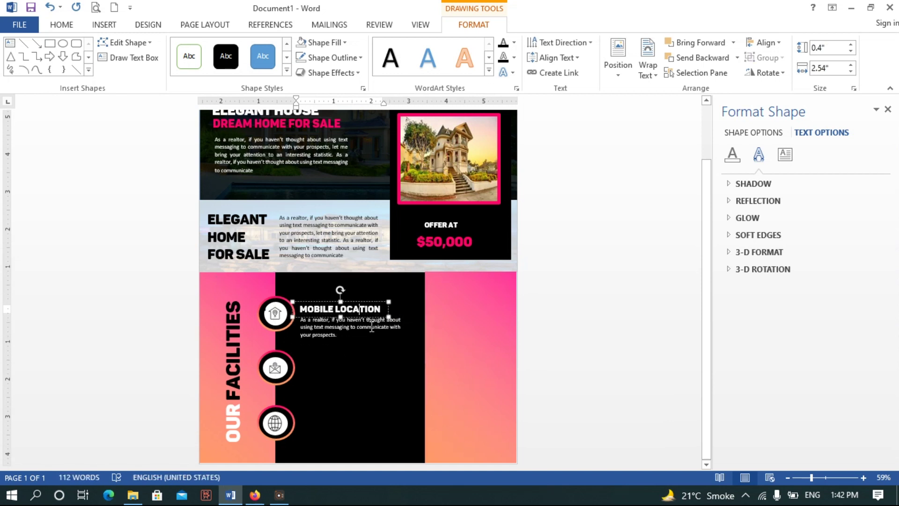
pyautogui.click(335, 314)
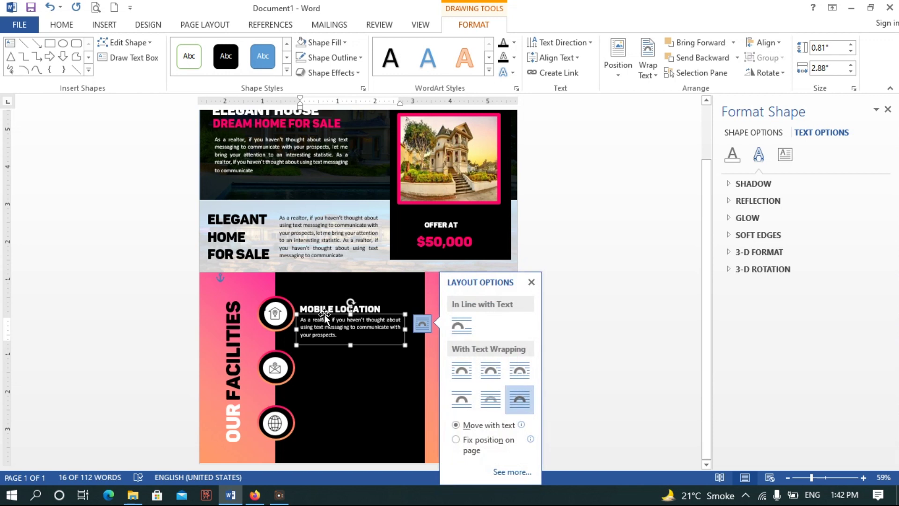
pyautogui.click(324, 336)
pyautogui.click(331, 345)
pyautogui.moveTo(332, 344); pyautogui.dragTo(341, 448)
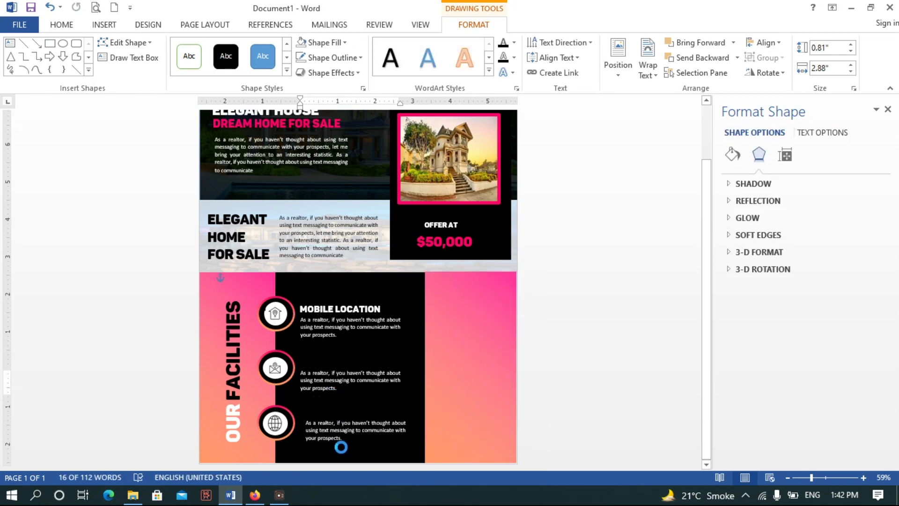
# - Copy the MOBILE LOCATION title to both rows and retitle them EMAIL ACCESS and WEB ACCESS
pyautogui.click(346, 308)
pyautogui.moveTo(355, 305); pyautogui.dragTo(345, 366)
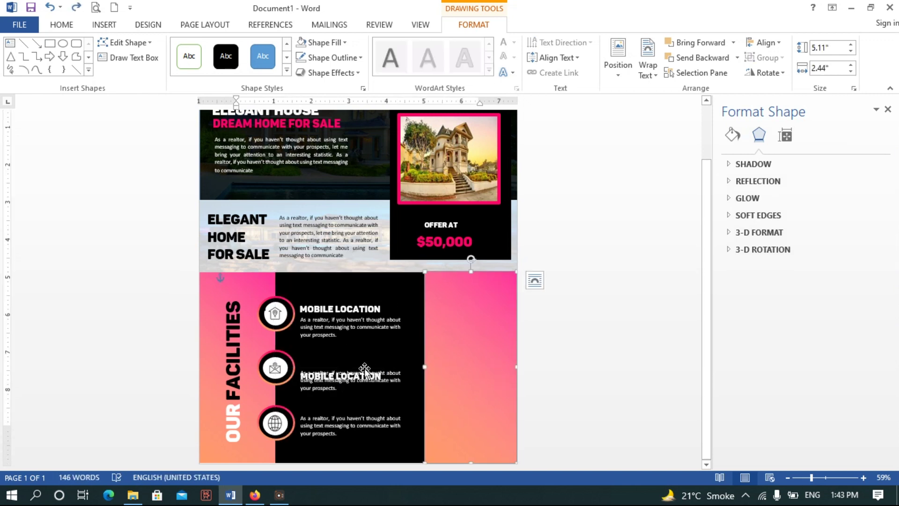
pyautogui.moveTo(366, 370); pyautogui.dragTo(369, 414)
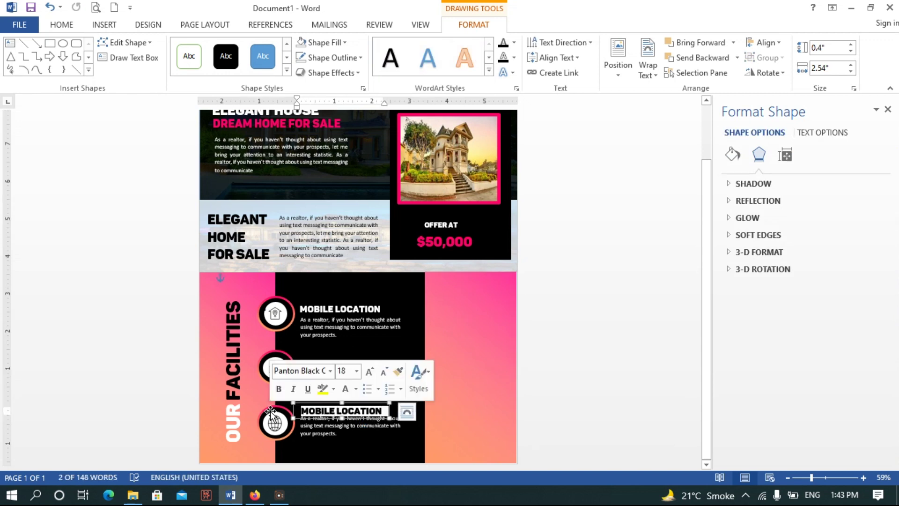
pyautogui.write('WEB ACCESS')
pyautogui.click(331, 363)
pyautogui.tripleClick(381, 362)
pyautogui.write('EMAIL ACCESS')
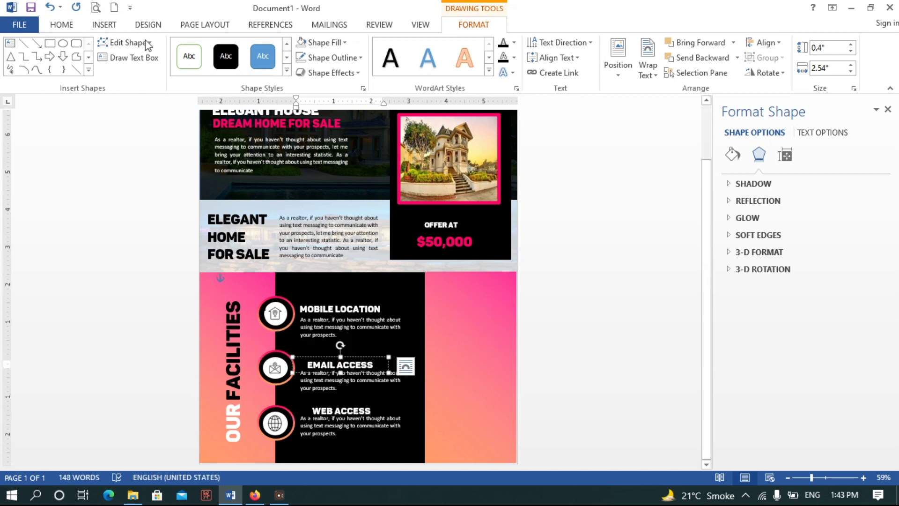
# - Left-align the EMAIL ACCESS, WEB ACCESS and MOBILE LOCATION titles
pyautogui.click(61, 25)
pyautogui.click(290, 68)
pyautogui.click(342, 411)
pyautogui.click(286, 68)
pyautogui.tripleClick(340, 308)
pyautogui.click(287, 68)
pyautogui.click(378, 323)
pyautogui.click(380, 303)
# - Nudge the three title boxes so they line up with each other
pyautogui.click(358, 366)
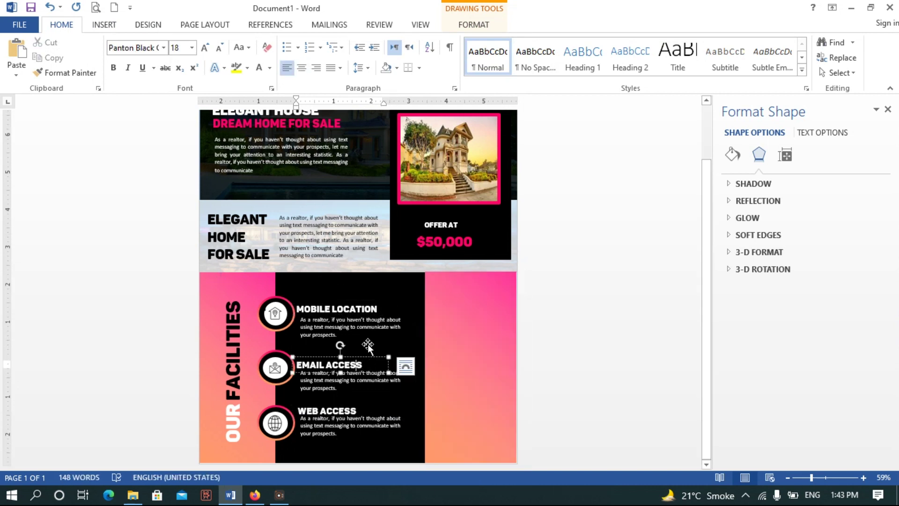
pyautogui.moveTo(370, 302); pyautogui.dragTo(372, 303)
pyautogui.click(356, 364)
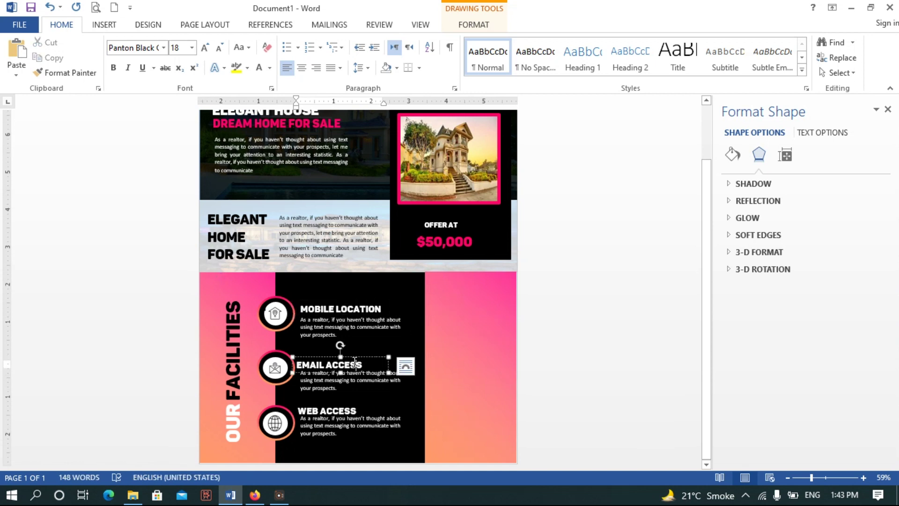
pyautogui.moveTo(367, 359); pyautogui.dragTo(370, 359)
pyautogui.click(350, 404)
pyautogui.moveTo(350, 404); pyautogui.dragTo(353, 404)
# - Shift the WEB ACCESS description and title down and adjust EMAIL ACCESS vertically
pyautogui.click(334, 443)
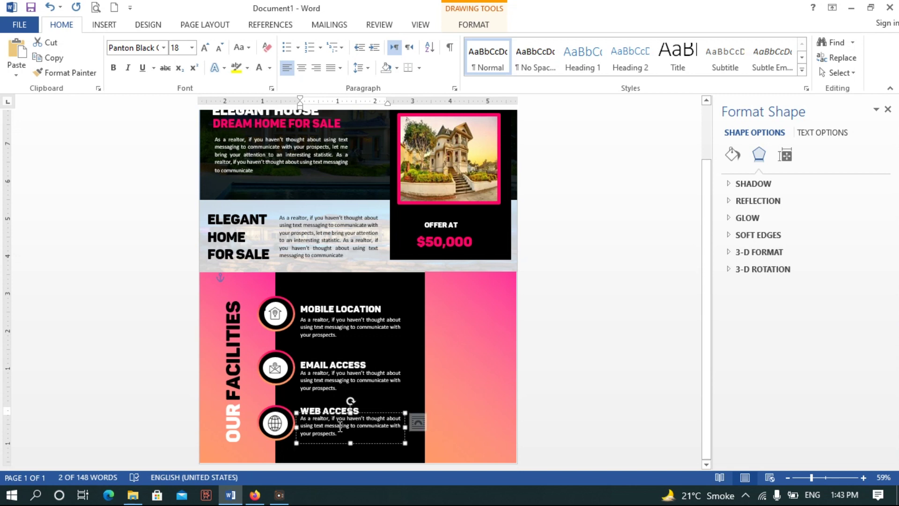
pyautogui.moveTo(333, 444); pyautogui.dragTo(333, 449)
pyautogui.click(336, 405)
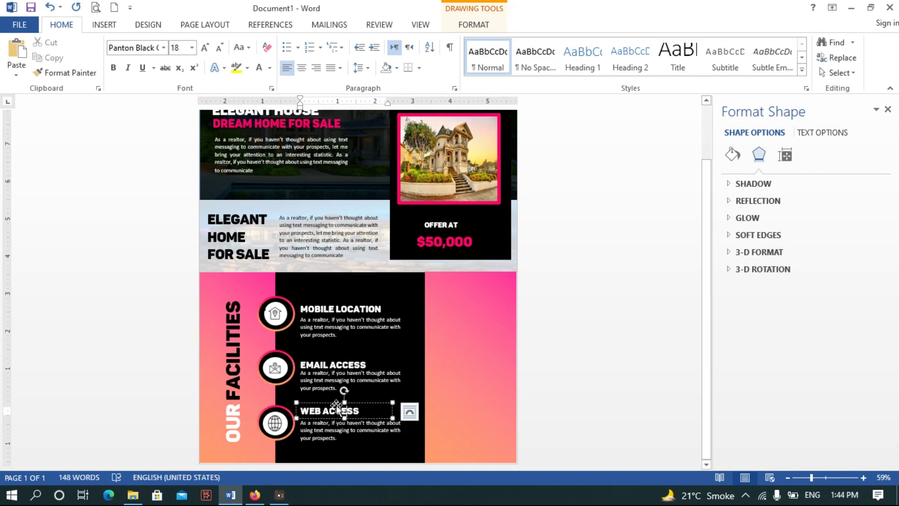
pyautogui.moveTo(335, 403); pyautogui.dragTo(335, 405)
pyautogui.click(358, 356)
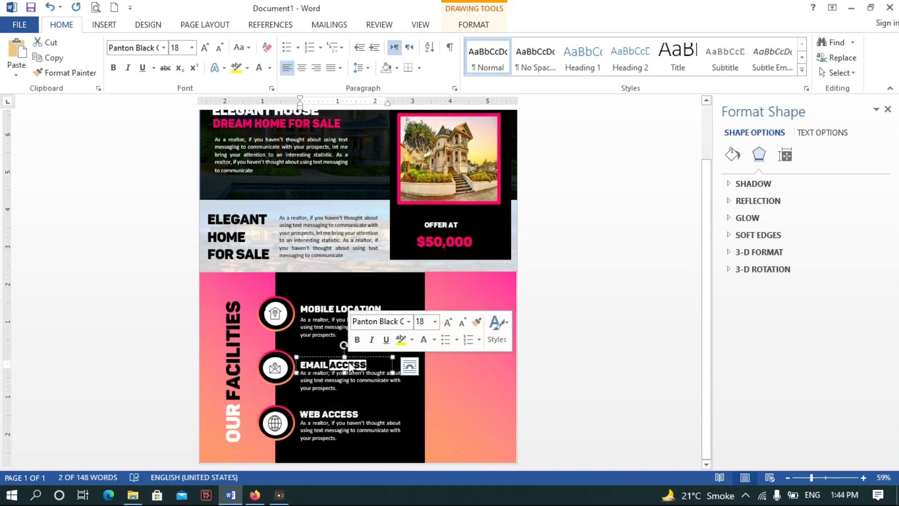
pyautogui.moveTo(358, 356); pyautogui.dragTo(362, 364)
pyautogui.click(361, 367)
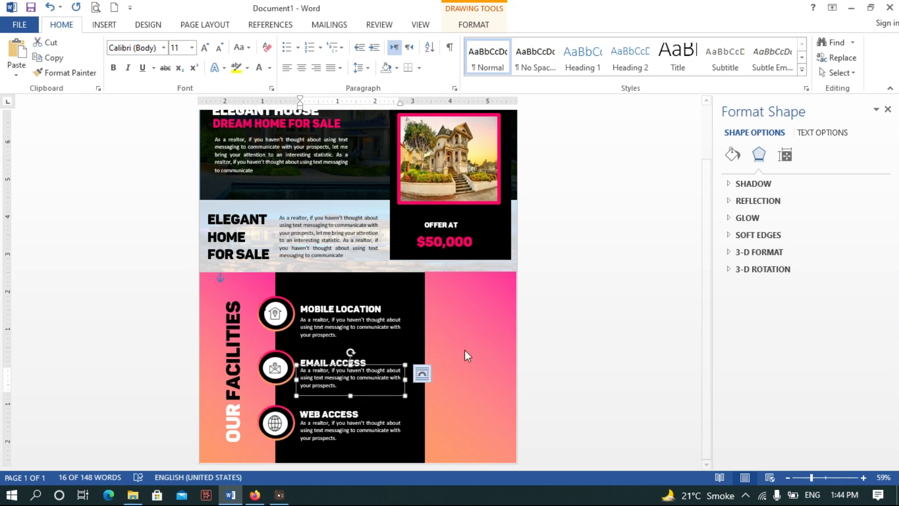
pyautogui.click(443, 337)
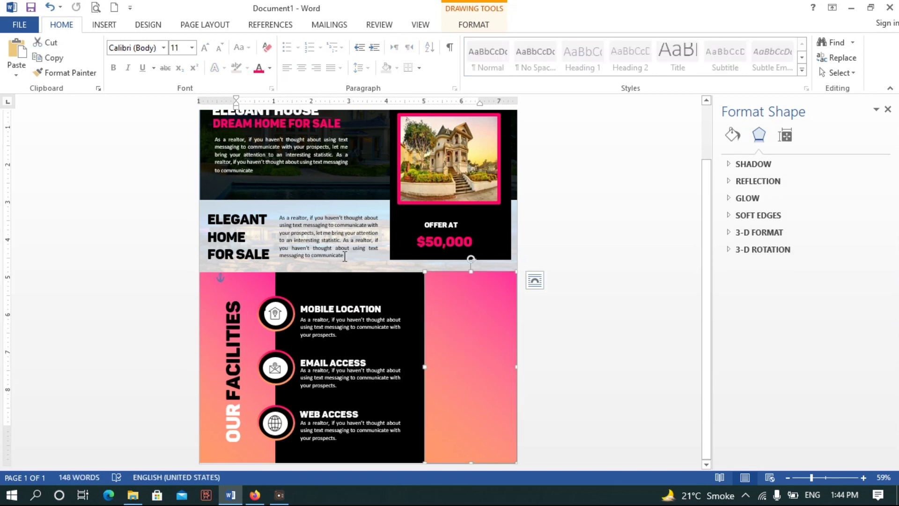
# - Draw a rectangle at the top of the pink panel and type the 27/7 heading
pyautogui.click(103, 26)
pyautogui.click(182, 61)
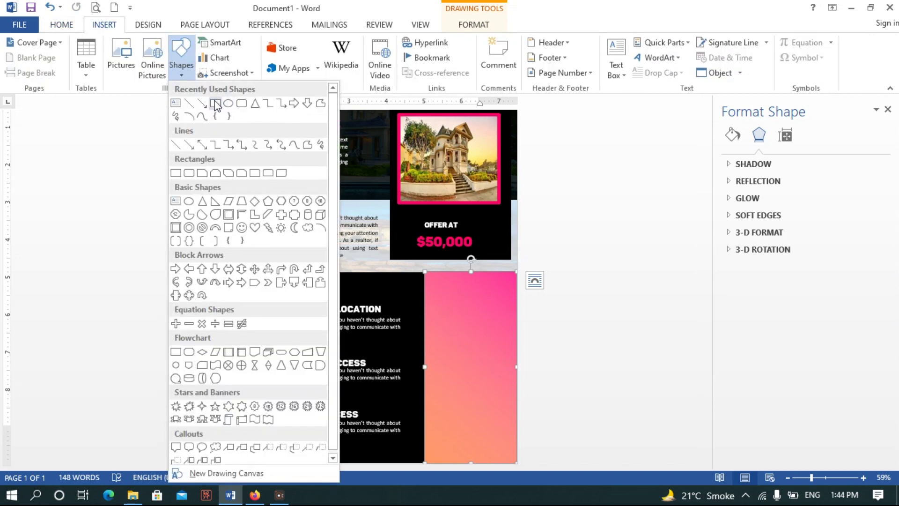
pyautogui.click(222, 104)
pyautogui.moveTo(438, 287); pyautogui.dragTo(498, 308)
pyautogui.rightClick(487, 311)
pyautogui.click(532, 134)
pyautogui.write('27/7')
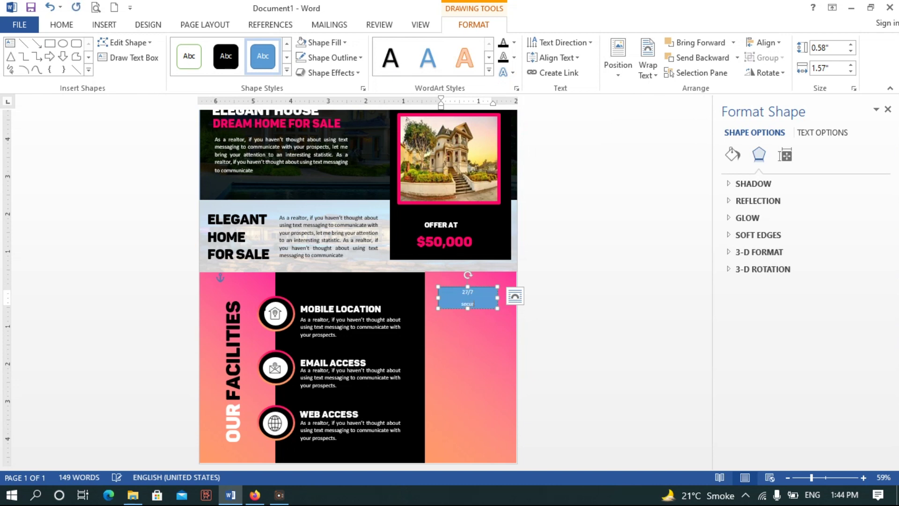
# - Set the heading to Panton Black at 14 pt with the No Spacing style
pyautogui.hotkey('ctrl', 'a')
pyautogui.click(61, 25)
pyautogui.click(133, 47)
pyautogui.write('Panton Black')
pyautogui.press('Return')
pyautogui.click(206, 49)
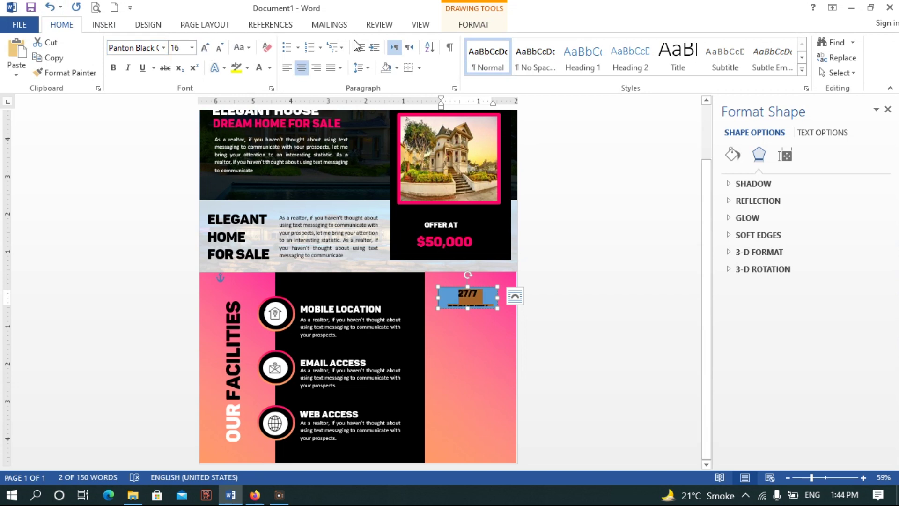
pyautogui.click(536, 58)
pyautogui.click(157, 48)
pyautogui.click(205, 48)
pyautogui.click(206, 48)
# - Remove the heading box's fill and widen it to fit one line
pyautogui.click(474, 24)
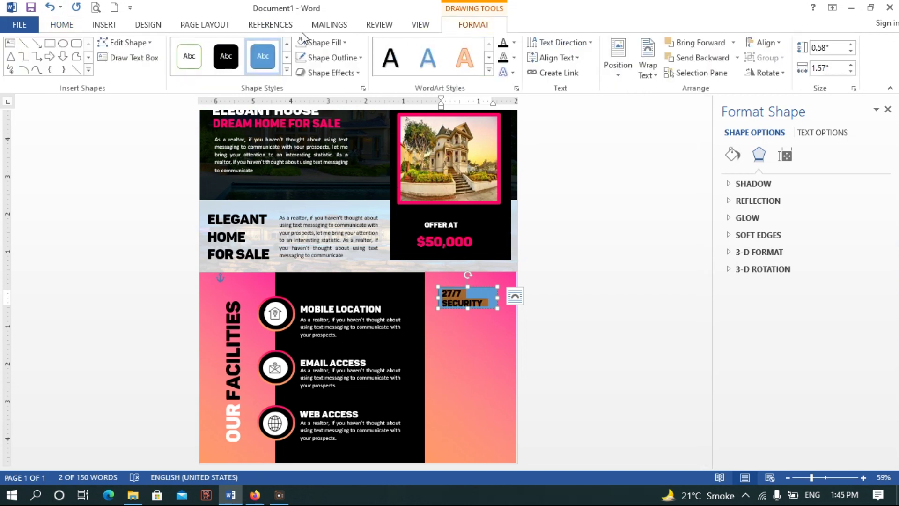
pyautogui.hotkey('alt', 'h')
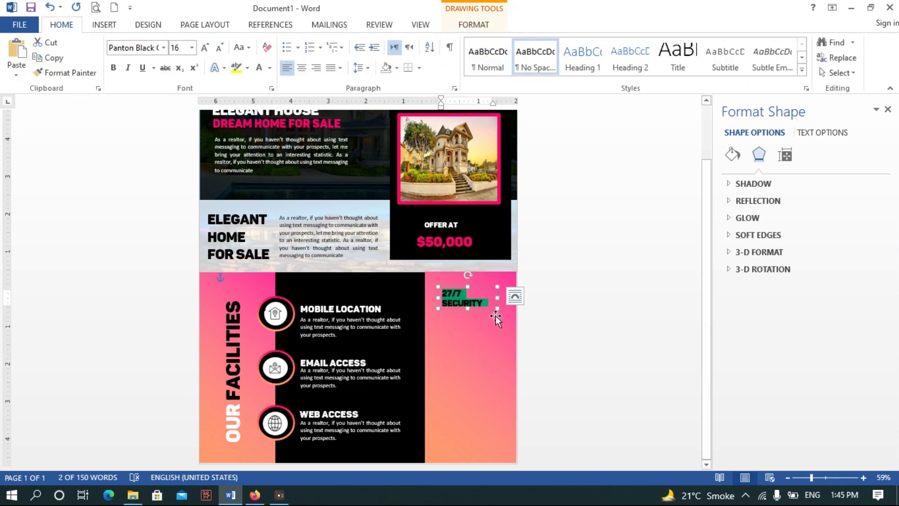
pyautogui.moveTo(497, 309); pyautogui.dragTo(516, 326)
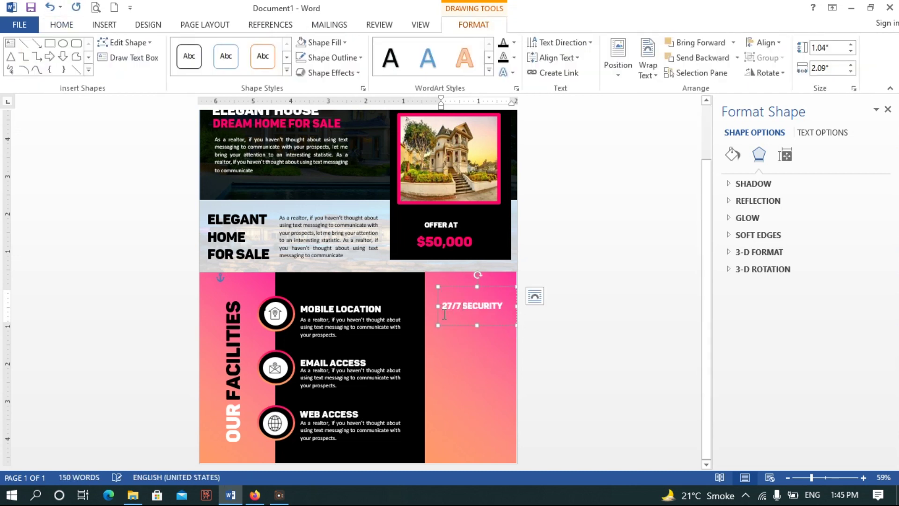
# - Enlarge the 27/7 SECURITY heading to 24 pt and centre it
pyautogui.moveTo(432, 306); pyautogui.dragTo(497, 309)
pyautogui.click(62, 25)
pyautogui.click(205, 47)
pyautogui.click(205, 47)
pyautogui.click(205, 47)
pyautogui.click(205, 47)
pyautogui.click(302, 67)
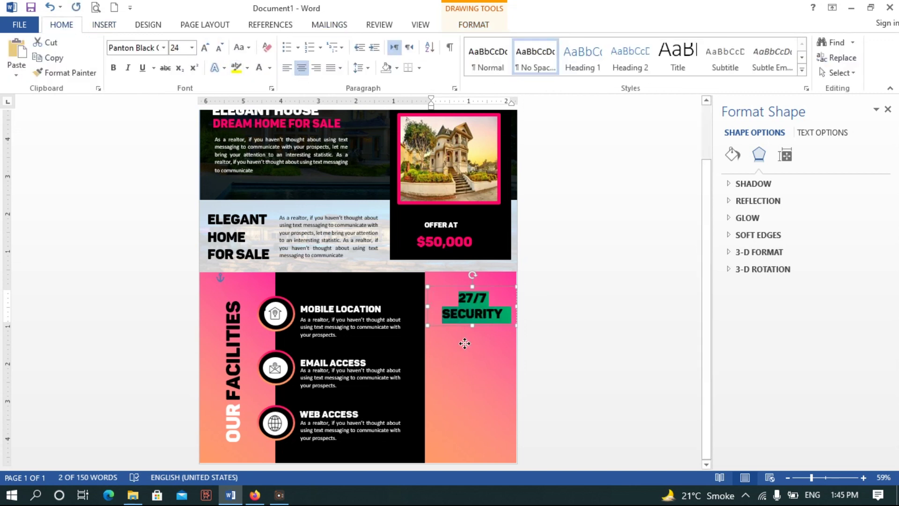
pyautogui.click(473, 256)
pyautogui.click(480, 320)
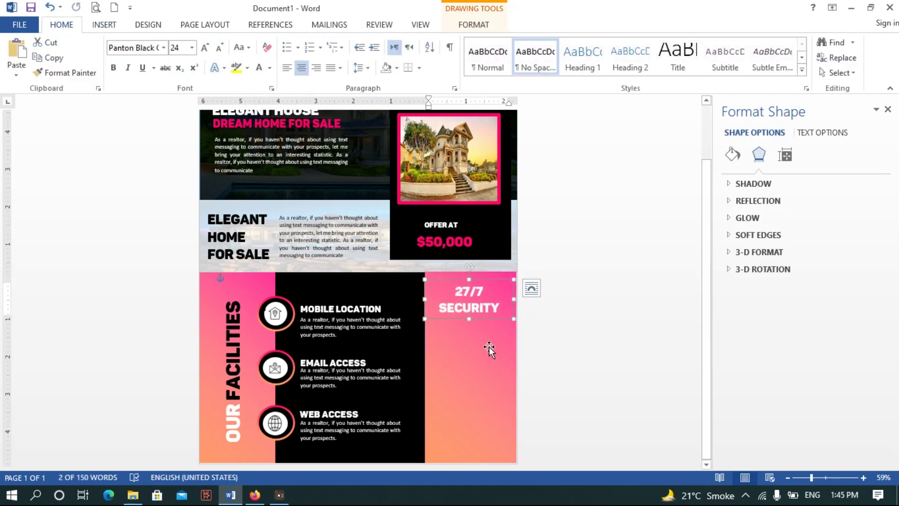
pyautogui.click(489, 347)
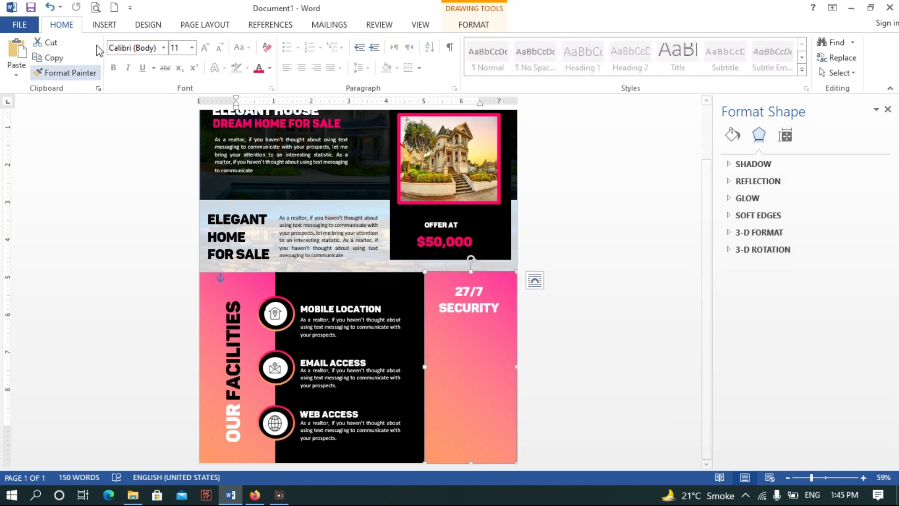
pyautogui.click(104, 25)
# - Draw a thin rectangle below the 27/7 SECURITY heading and type the LIVING text into it
pyautogui.click(181, 54)
pyautogui.click(182, 165)
pyautogui.moveTo(434, 319); pyautogui.dragTo(494, 431)
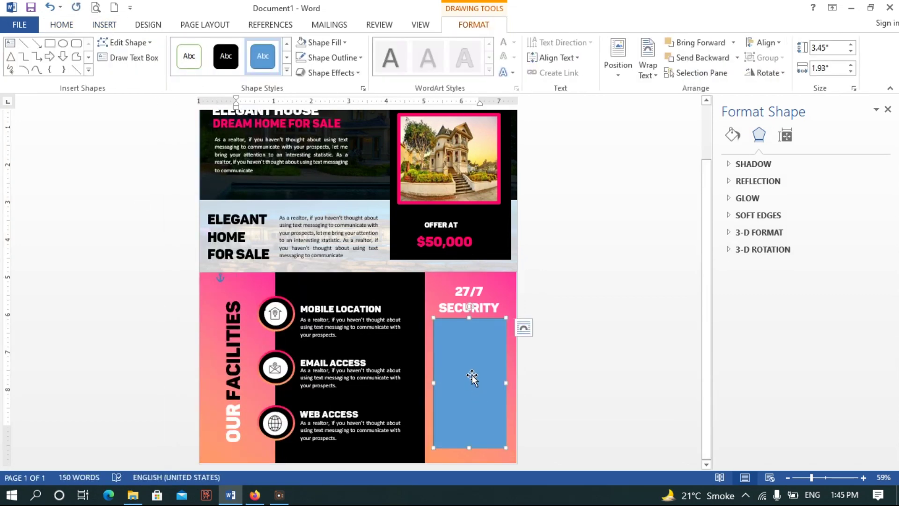
pyautogui.rightClick(472, 380)
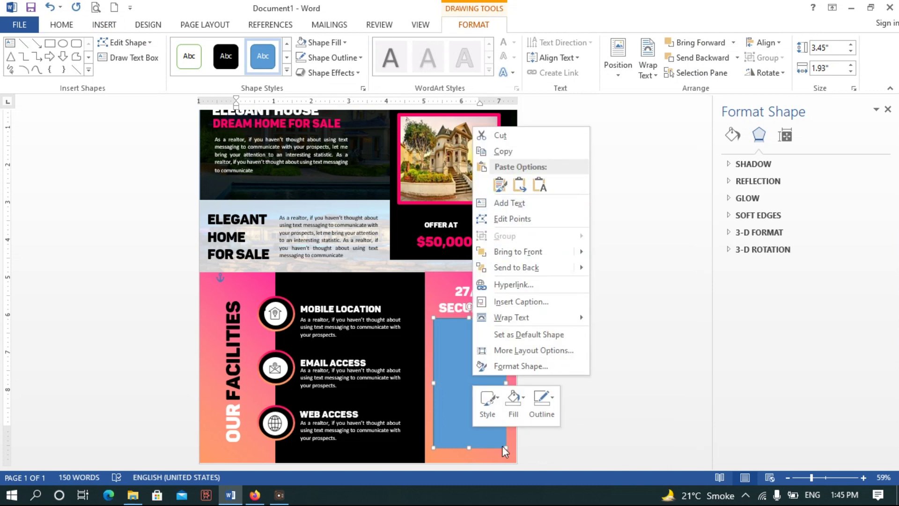
pyautogui.moveTo(469, 447)
pyautogui.mouseDown()
pyautogui.moveTo(467, 334)
pyautogui.moveTo(465, 344)
pyautogui.mouseUp()
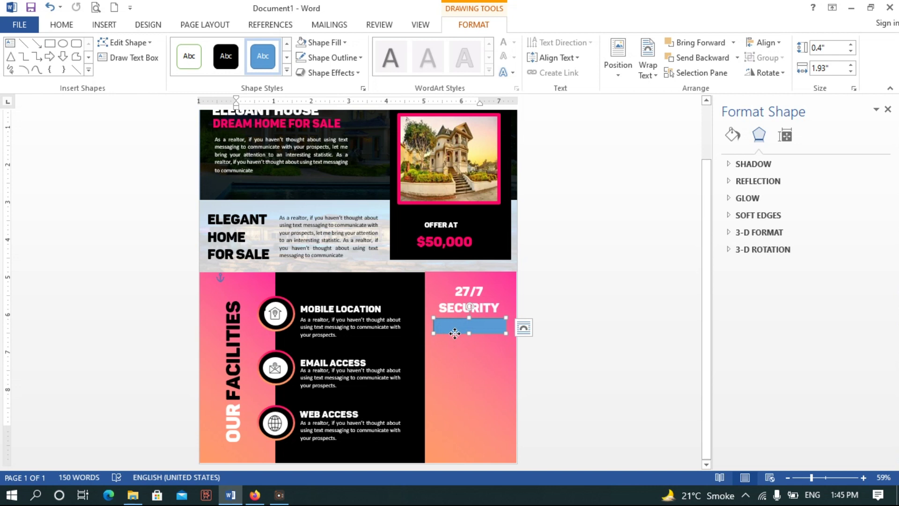
pyautogui.moveTo(454, 334); pyautogui.dragTo(452, 373)
pyautogui.rightClick(463, 363)
pyautogui.click(496, 194)
pyautogui.write('livoing')
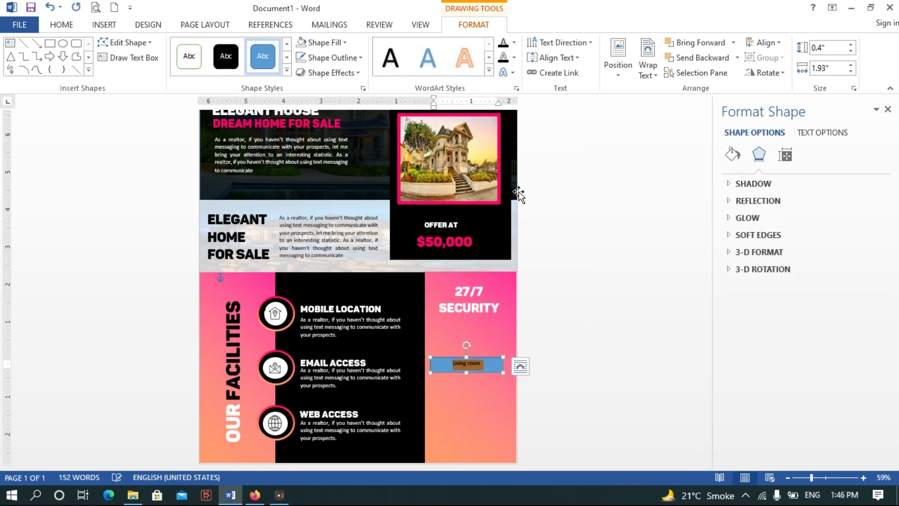
# - Set the text font to Panton Black and add a bullet from the Bullet Library
pyautogui.click(62, 25)
pyautogui.click(131, 47)
pyautogui.write('Panton Black (')
pyautogui.press('Return')
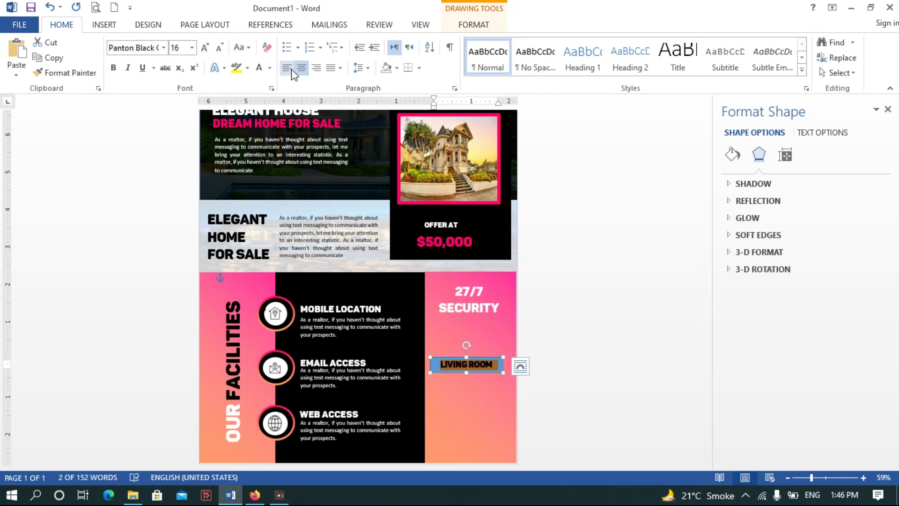
pyautogui.click(440, 362)
pyautogui.click(297, 47)
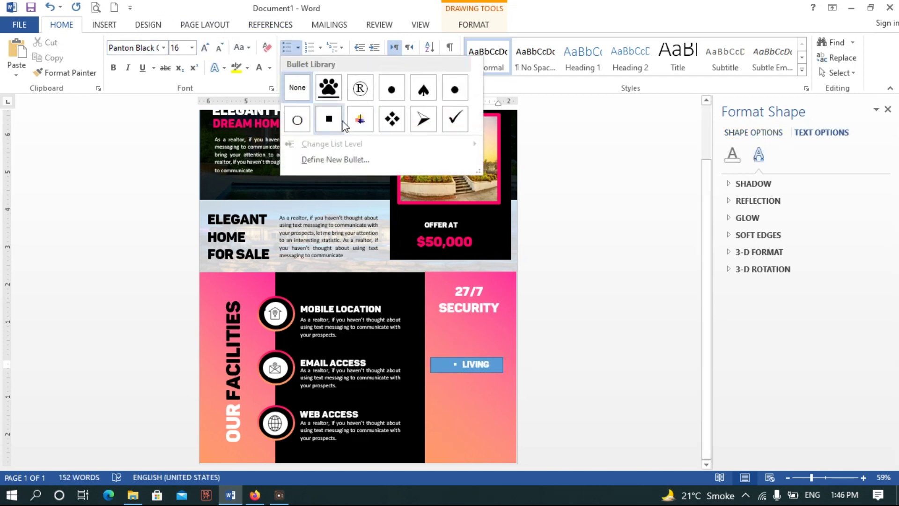
pyautogui.click(391, 119)
# - Shrink the LIVING ROOM text, widen its box to fit, and move it below the heading
pyautogui.click(220, 52)
pyautogui.hotkey('ctrl', 'a')
pyautogui.click(219, 47)
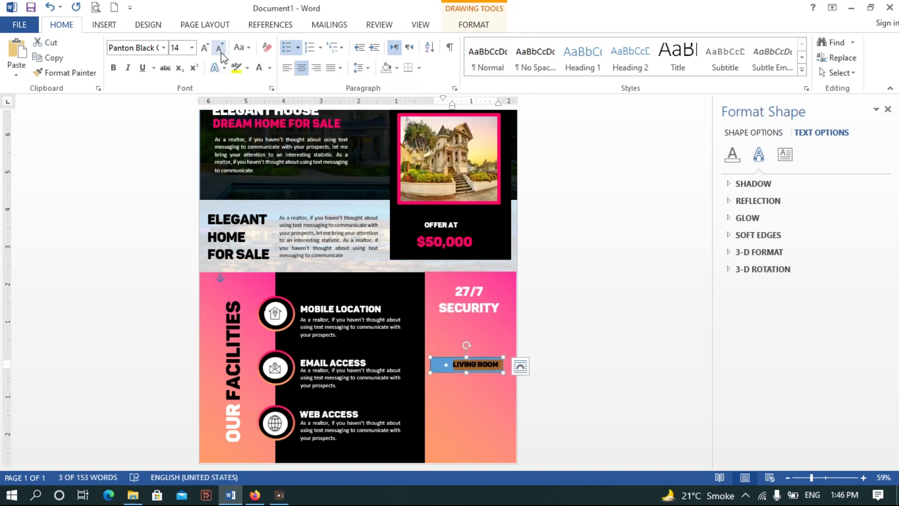
pyautogui.moveTo(504, 373); pyautogui.dragTo(514, 373)
pyautogui.click(473, 26)
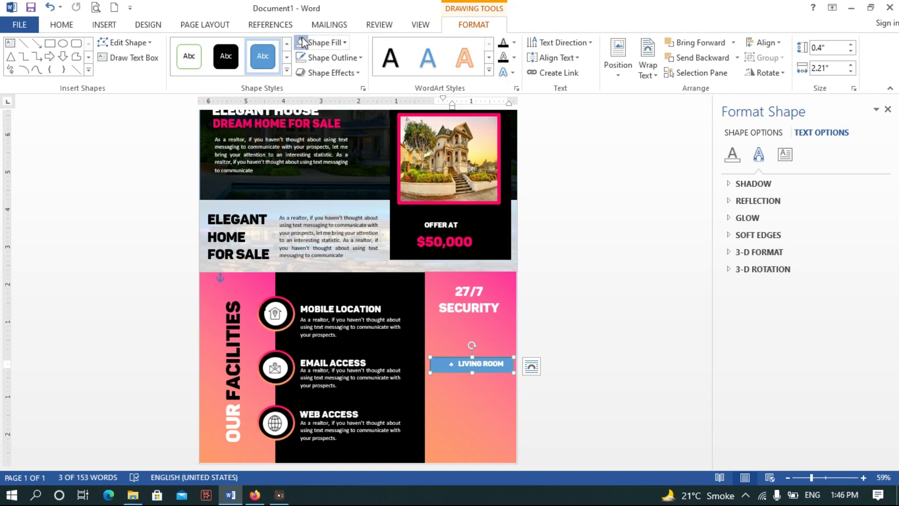
pyautogui.moveTo(447, 350); pyautogui.dragTo(431, 331)
pyautogui.moveTo(498, 356); pyautogui.dragTo(508, 360)
# - Set the LIVING ROOM text size to 16 pt
pyautogui.hotkey('ctrl', 'a')
pyautogui.click(65, 25)
pyautogui.click(204, 47)
pyautogui.click(475, 399)
pyautogui.click(464, 357)
# - Ctrl-drag four copies of the LIVING ROOM box, stacked down the pink panel
pyautogui.moveTo(465, 351); pyautogui.dragTo(463, 373)
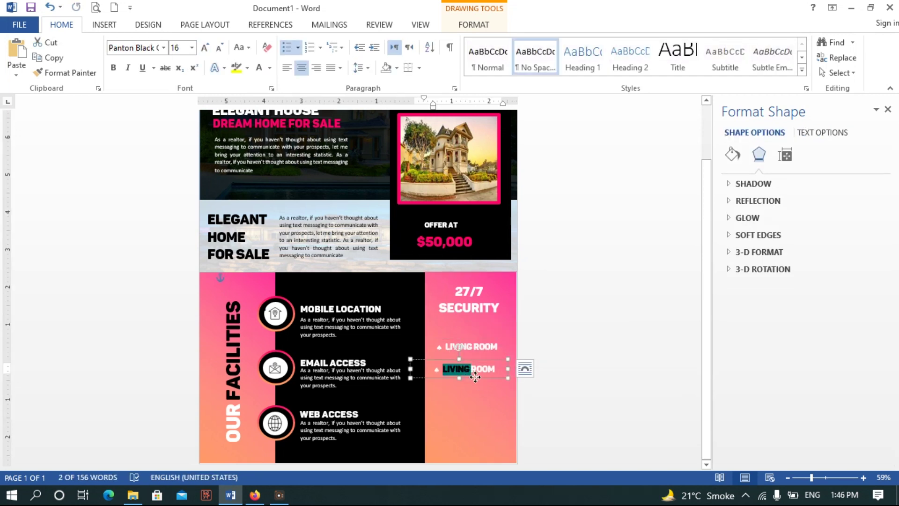
pyautogui.moveTo(476, 378); pyautogui.dragTo(478, 399)
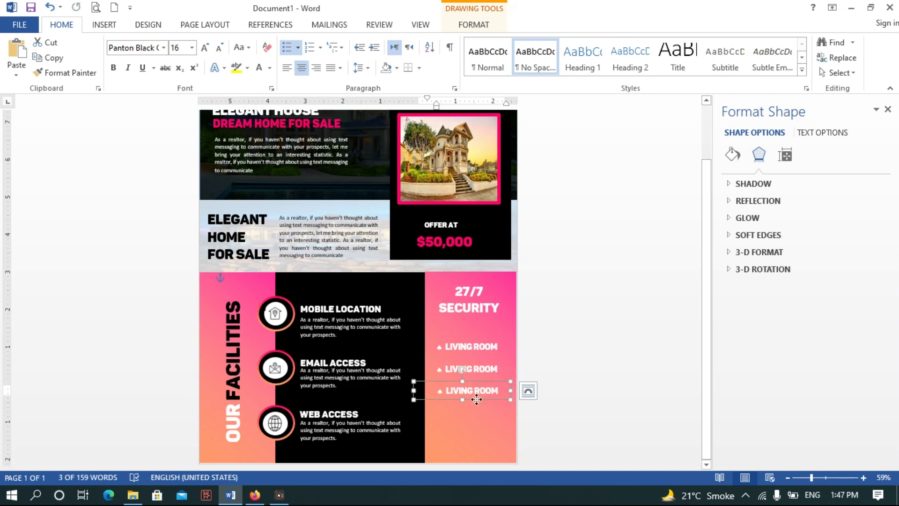
pyautogui.moveTo(476, 399); pyautogui.dragTo(480, 424)
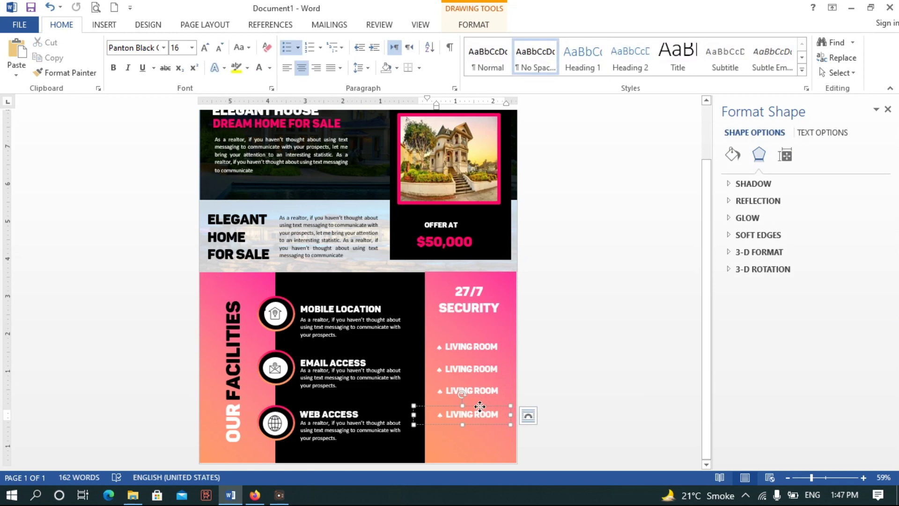
pyautogui.moveTo(480, 407); pyautogui.dragTo(477, 445)
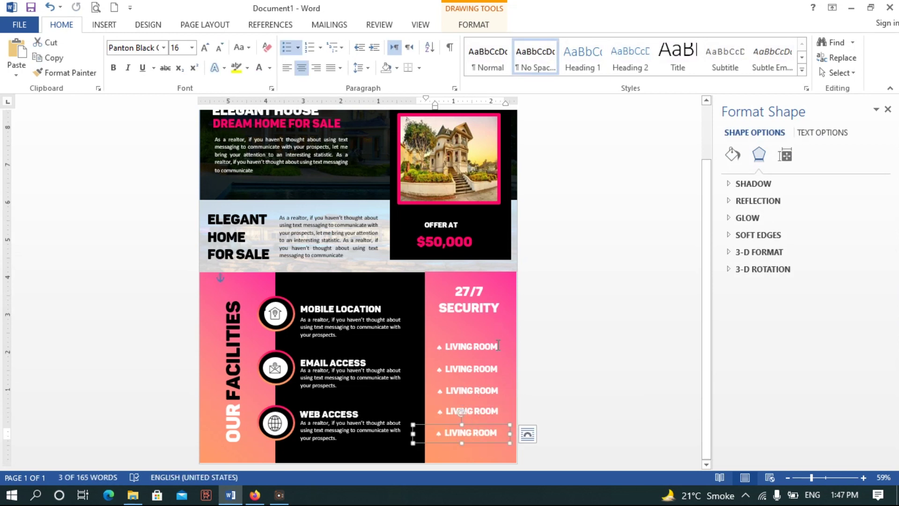
# - Retype the second and third copies as BED ROOM and BATH ROOM, nudging BATH ROOM into line
pyautogui.moveTo(496, 368); pyautogui.dragTo(438, 368)
pyautogui.write('BED ROOM')
pyautogui.click(287, 68)
pyautogui.hotkey('ctrl', 'z')
pyautogui.click(496, 391)
pyautogui.moveTo(496, 391); pyautogui.dragTo(445, 392)
pyautogui.write('BATH ROO')
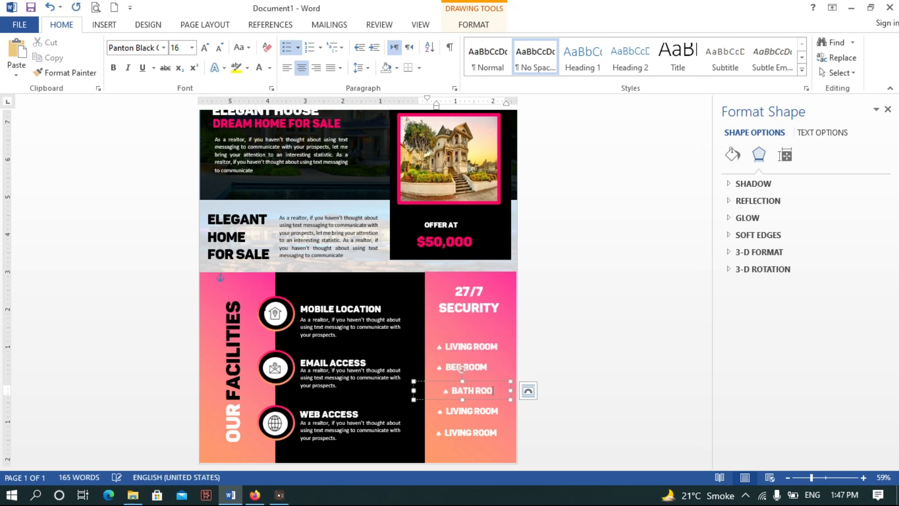
pyautogui.click(287, 68)
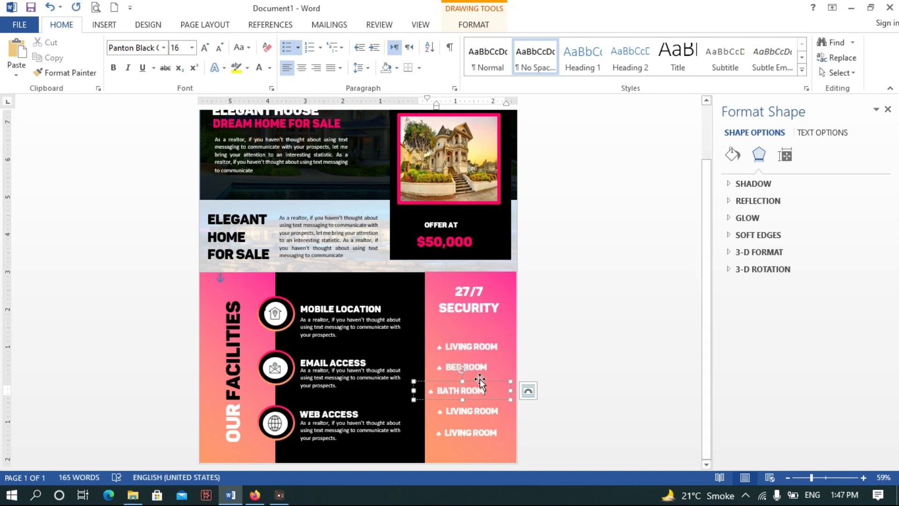
pyautogui.click(480, 381)
pyautogui.press('Right')
pyautogui.press('Right')
pyautogui.press('Up')
# - Retype the fourth copy as CAR GARRAGE and move it up into line
pyautogui.moveTo(481, 380); pyautogui.dragTo(471, 406)
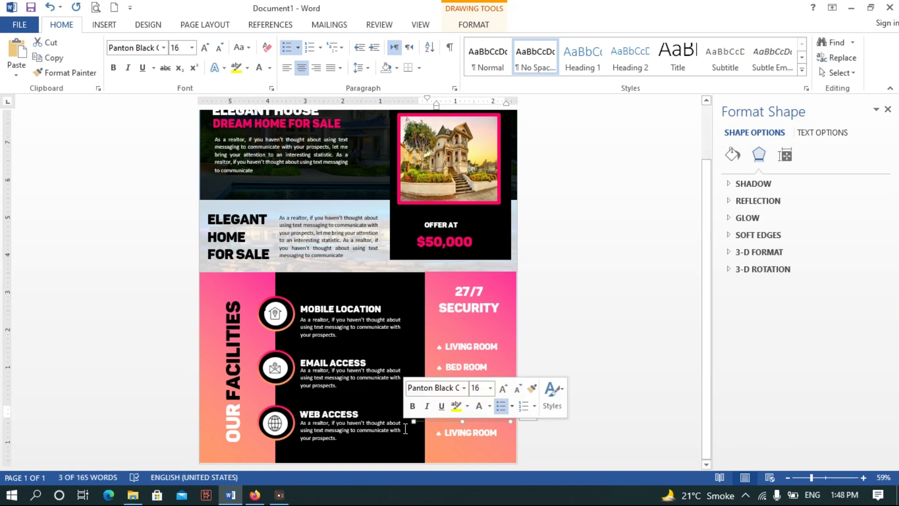
pyautogui.write('CAR GARRAGE')
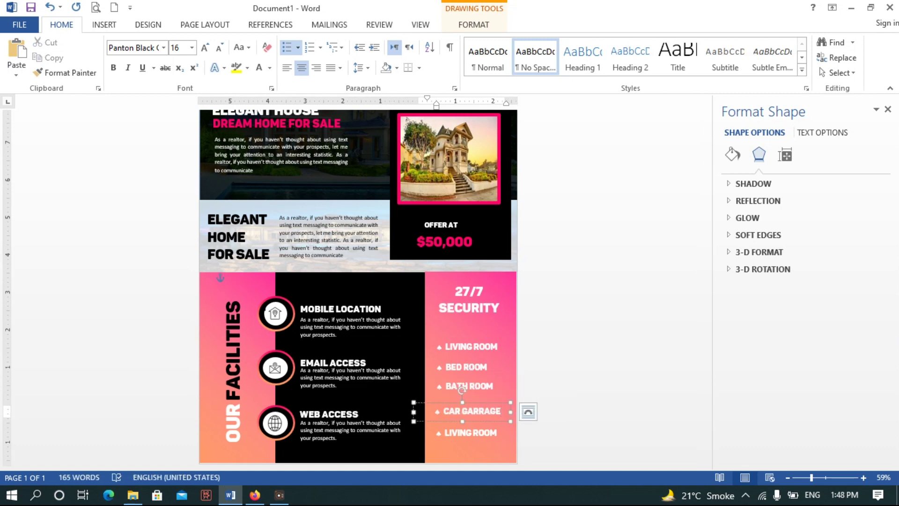
pyautogui.moveTo(451, 402); pyautogui.dragTo(453, 397)
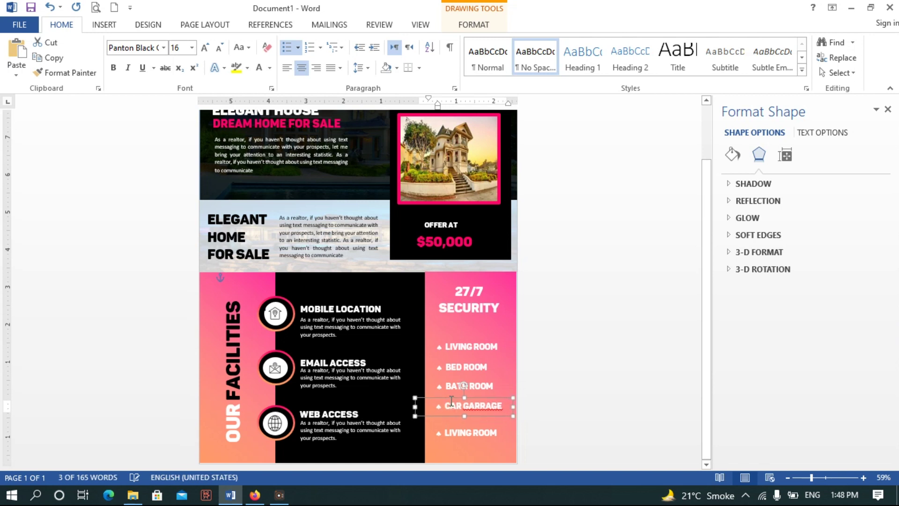
pyautogui.rightClick(485, 407)
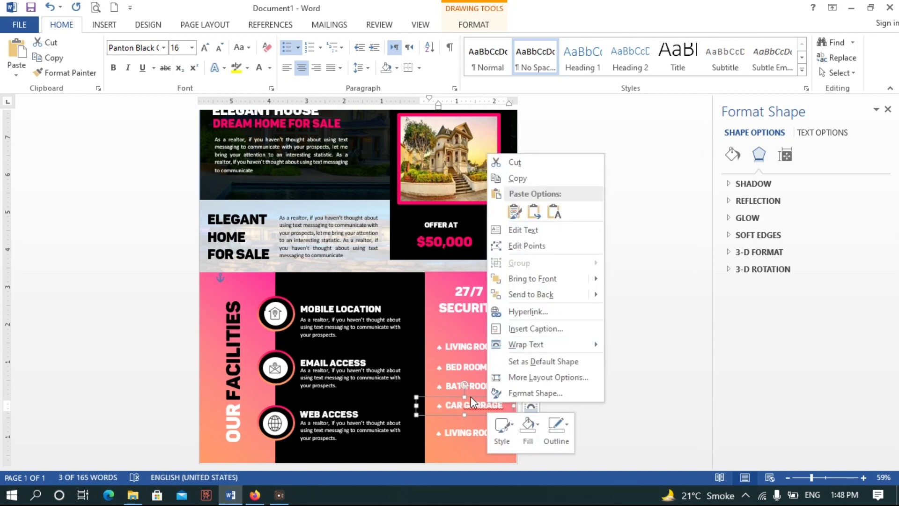
pyautogui.click(471, 396)
pyautogui.rightClick(476, 406)
pyautogui.click(476, 405)
pyautogui.rightClick(488, 405)
pyautogui.press('Escape')
# - Retype the last copy as MODERN KITCHEN and resize its box
pyautogui.click(497, 431)
pyautogui.moveTo(488, 428); pyautogui.dragTo(489, 423)
pyautogui.write('MODERN')
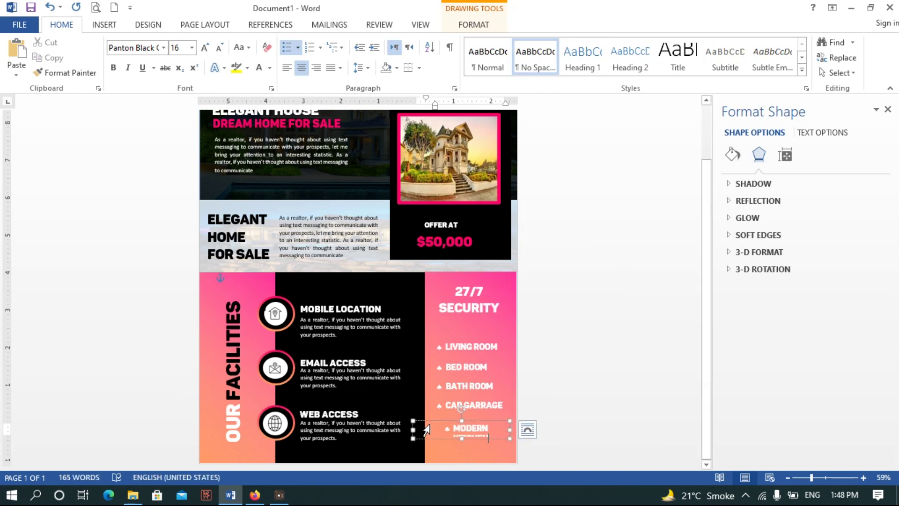
pyautogui.moveTo(413, 430); pyautogui.dragTo(402, 429)
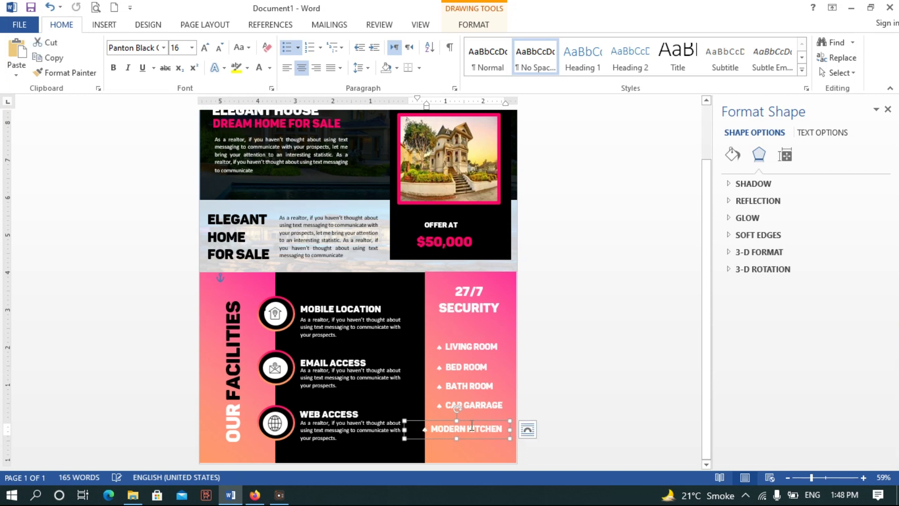
pyautogui.moveTo(510, 422); pyautogui.dragTo(515, 415)
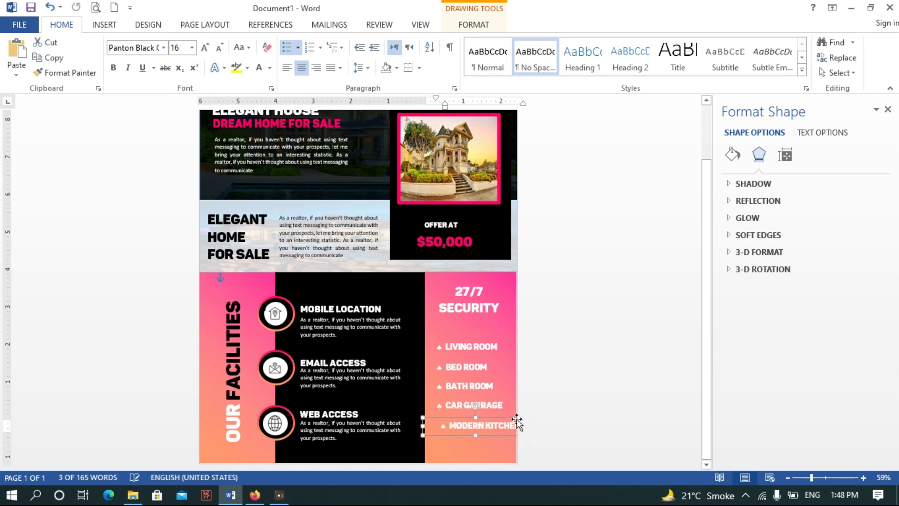
pyautogui.click(633, 453)
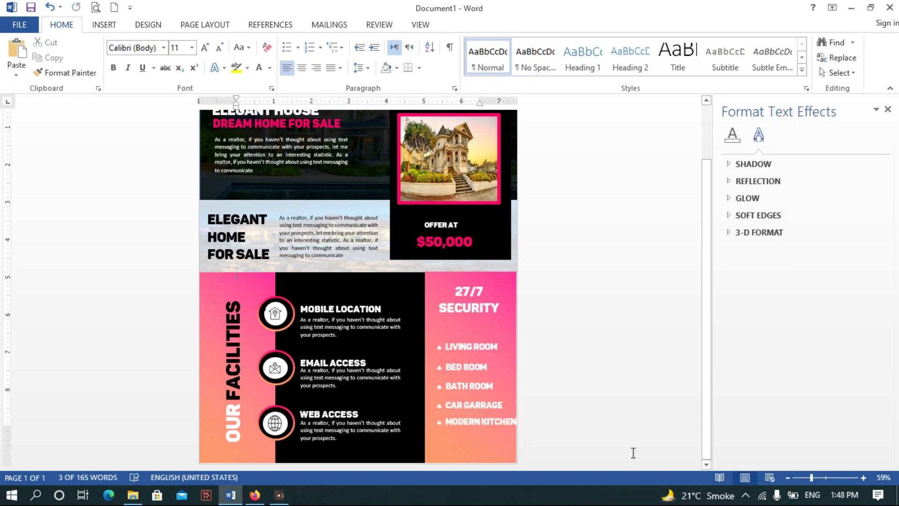
# - Break MODERN KITCHEN onto two left-aligned lines
pyautogui.click(462, 429)
pyautogui.tripleClick(460, 430)
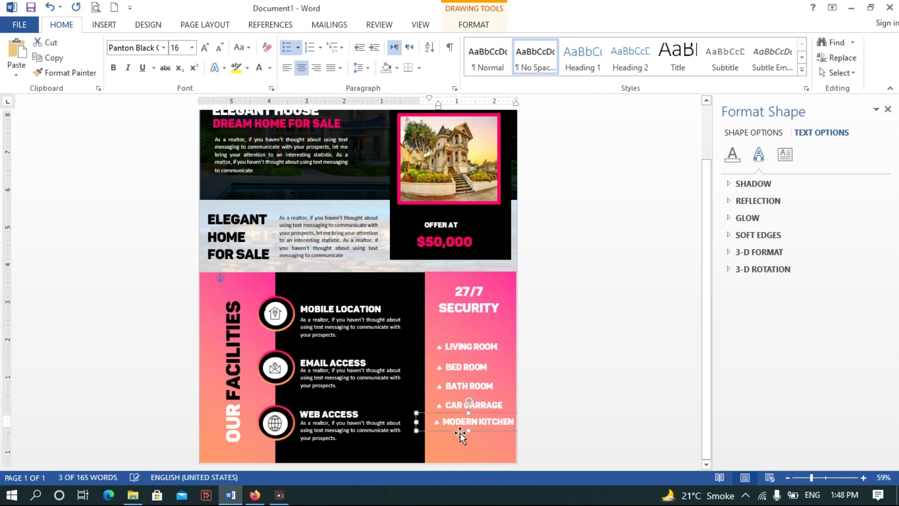
pyautogui.press('Tab')
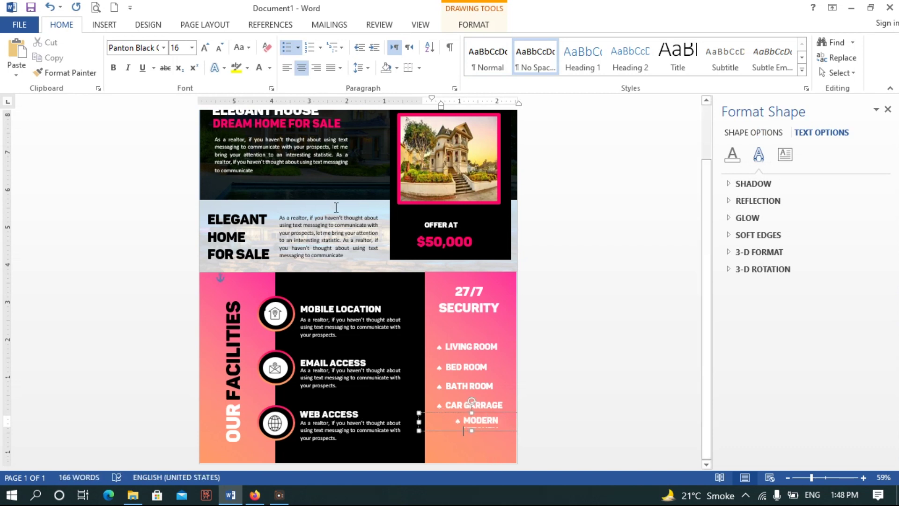
pyautogui.click(287, 68)
pyautogui.click(495, 385)
pyautogui.click(488, 429)
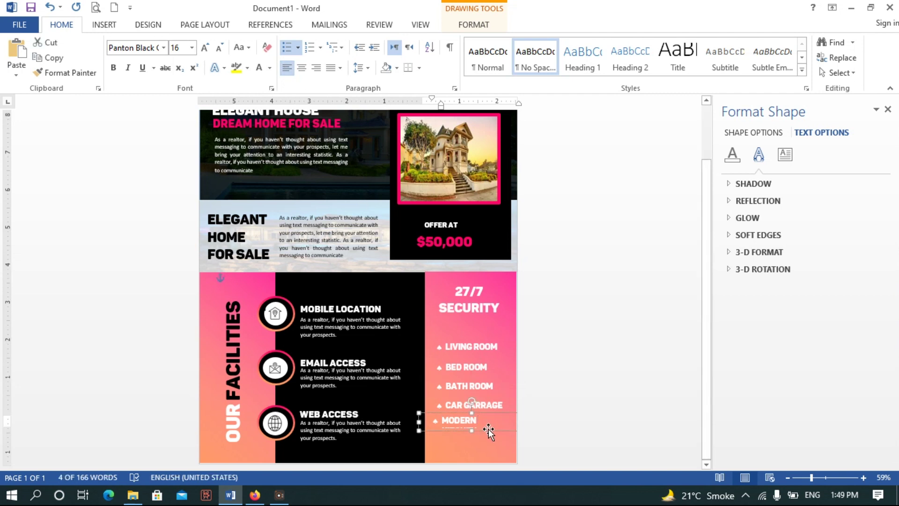
pyautogui.press('Return')
# - Insert NEW after MODERN and ignore the spelling flag on KITCHEN
pyautogui.click(549, 448)
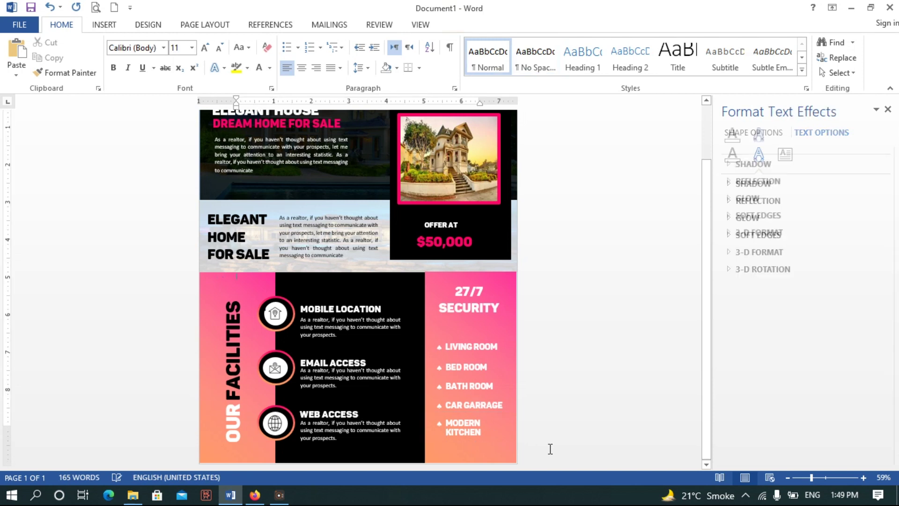
pyautogui.rightClick(482, 440)
pyautogui.click(521, 384)
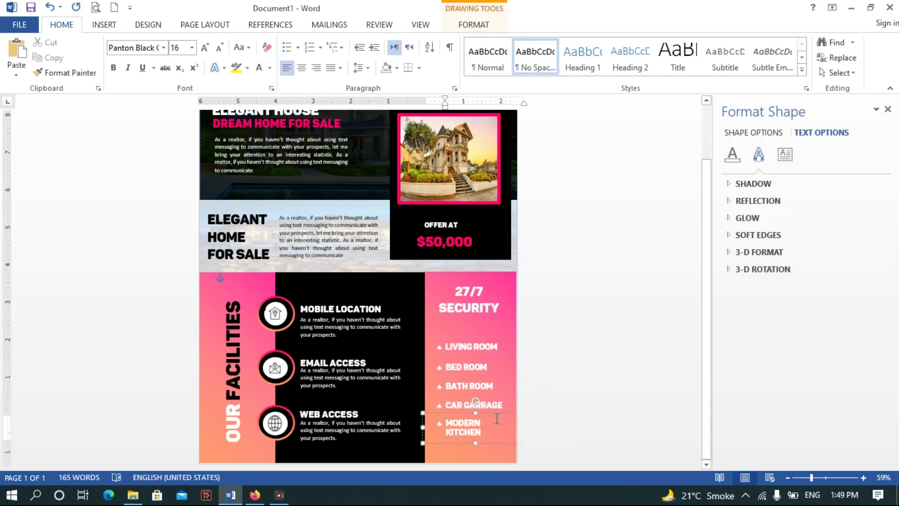
pyautogui.click(480, 423)
pyautogui.write('NEW')
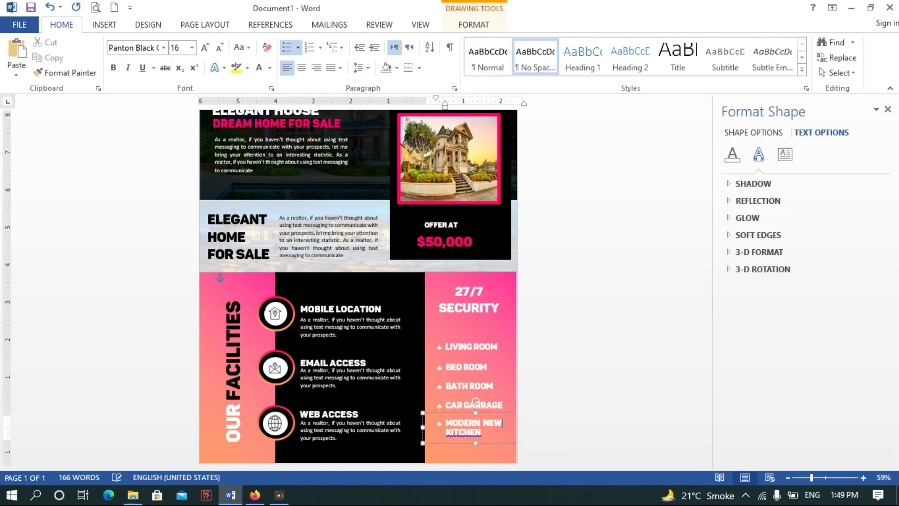
pyautogui.click(577, 400)
pyautogui.click(456, 451)
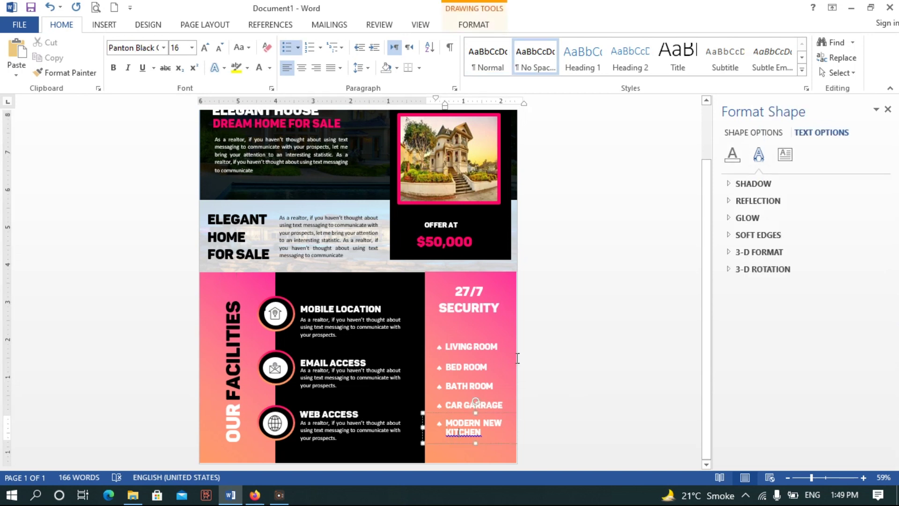
pyautogui.rightClick(478, 430)
pyautogui.click(527, 387)
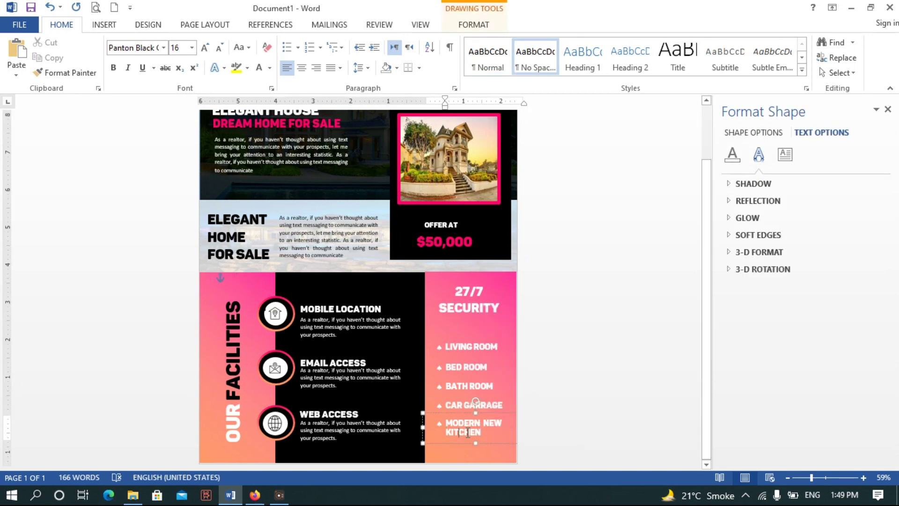
pyautogui.click(532, 419)
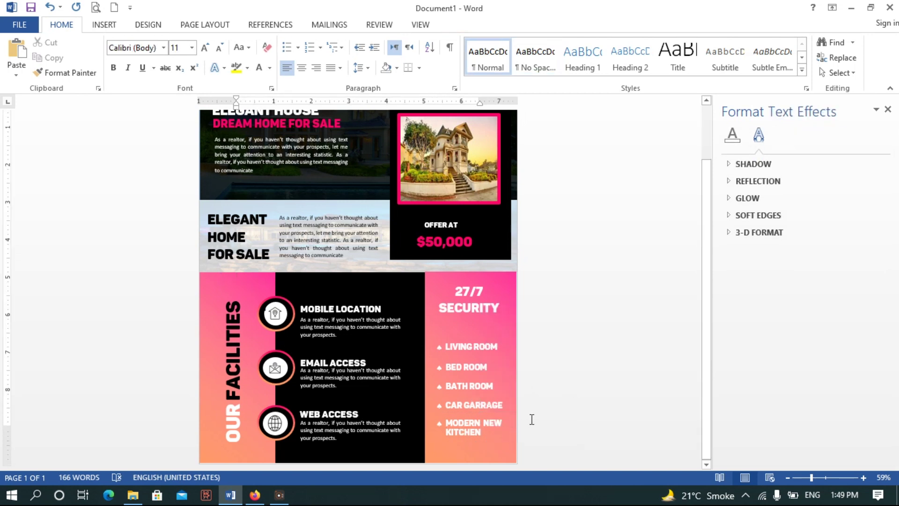
# - Pick a shape from the Insert Shapes gallery
pyautogui.click(104, 24)
pyautogui.click(181, 59)
pyautogui.click(173, 105)
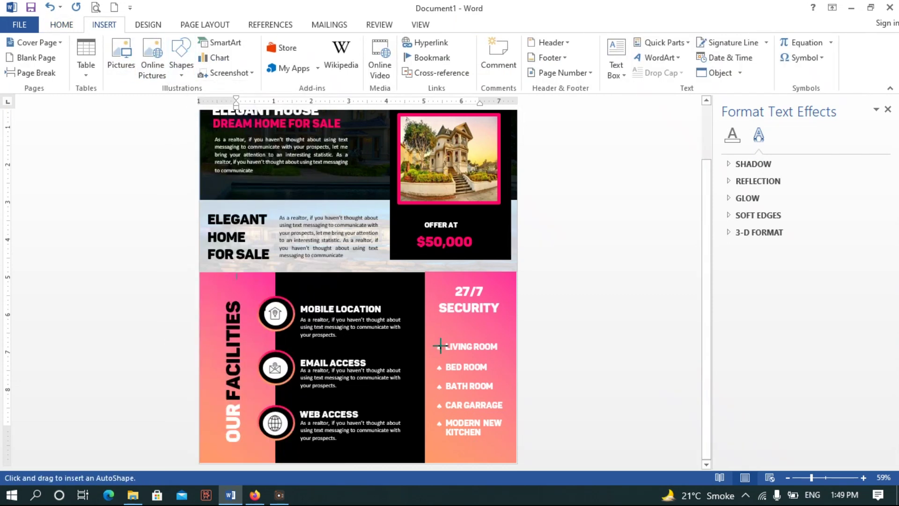
# - Undo the accidental shape, then draw a thin shape beside SECURITY with a pink outline and gradient fill
pyautogui.click(509, 316)
pyautogui.hotkey('ctrl', 'z')
pyautogui.click(104, 25)
pyautogui.click(181, 59)
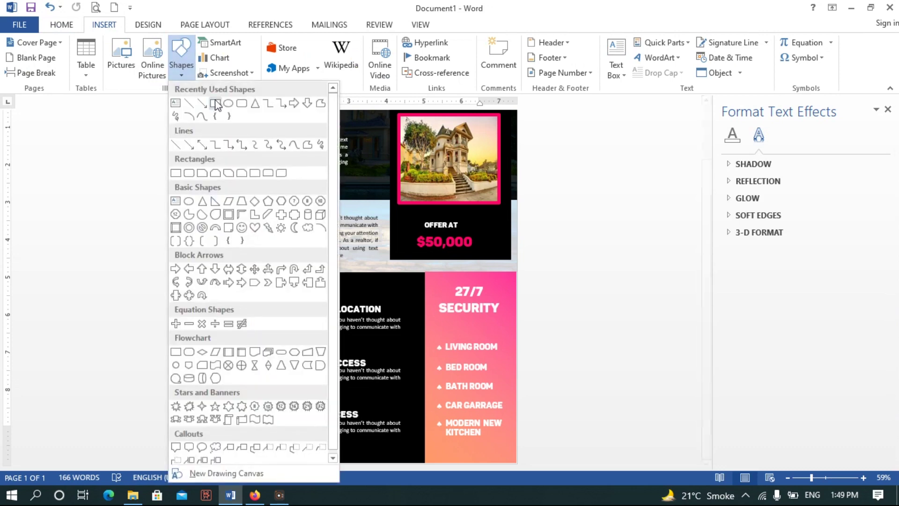
pyautogui.click(215, 104)
pyautogui.moveTo(428, 316); pyautogui.dragTo(509, 322)
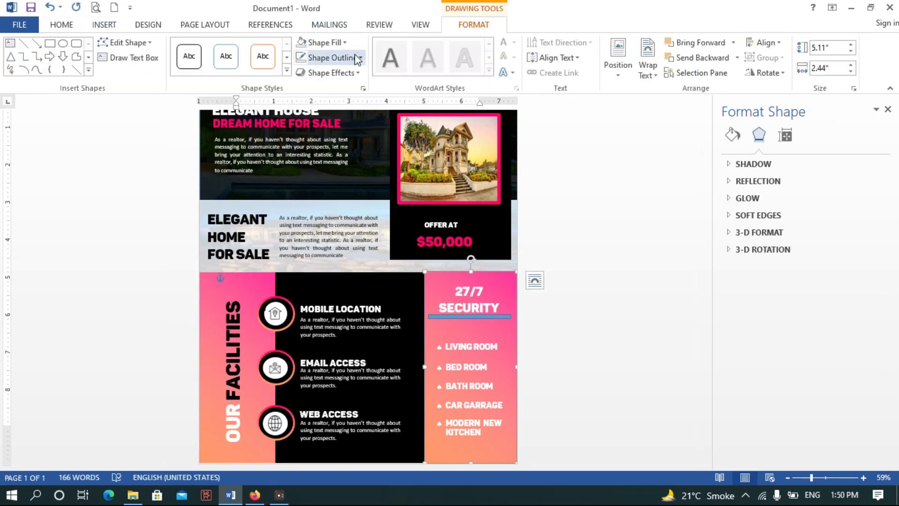
pyautogui.click(323, 58)
pyautogui.click(314, 185)
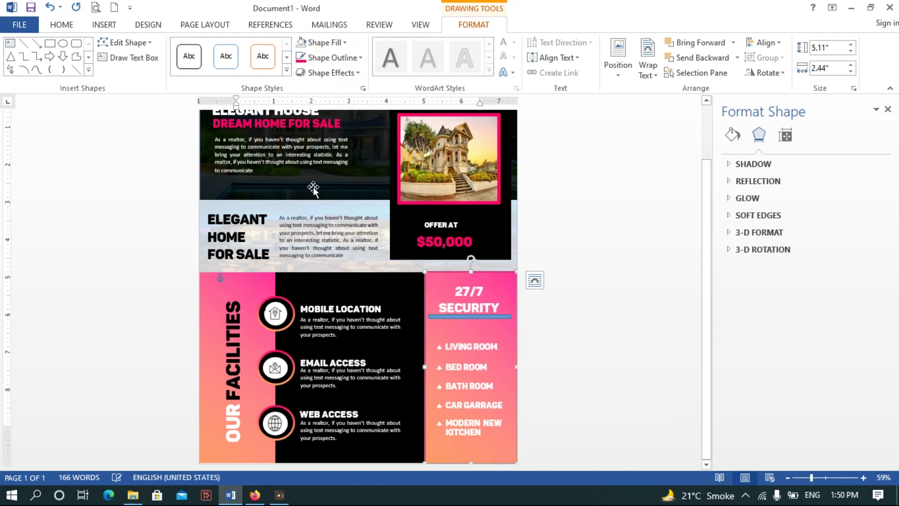
pyautogui.click(344, 45)
pyautogui.moveTo(330, 234)
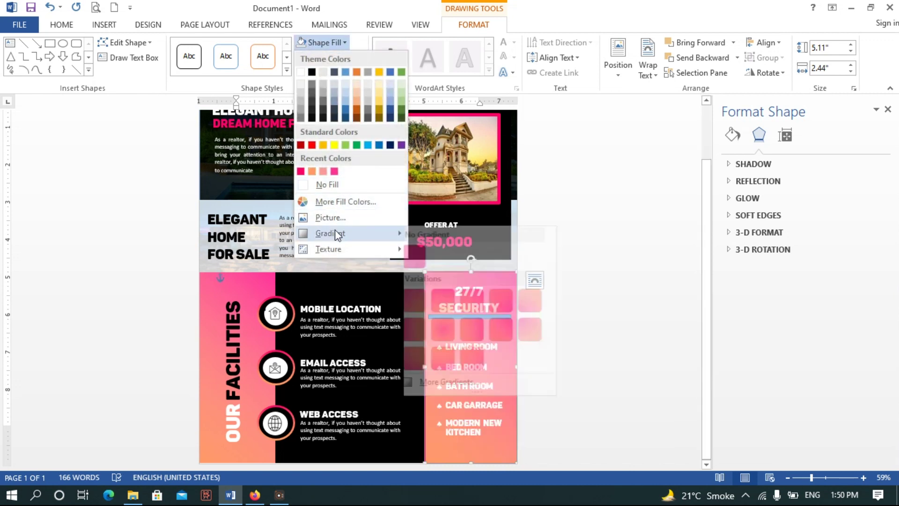
pyautogui.click(427, 298)
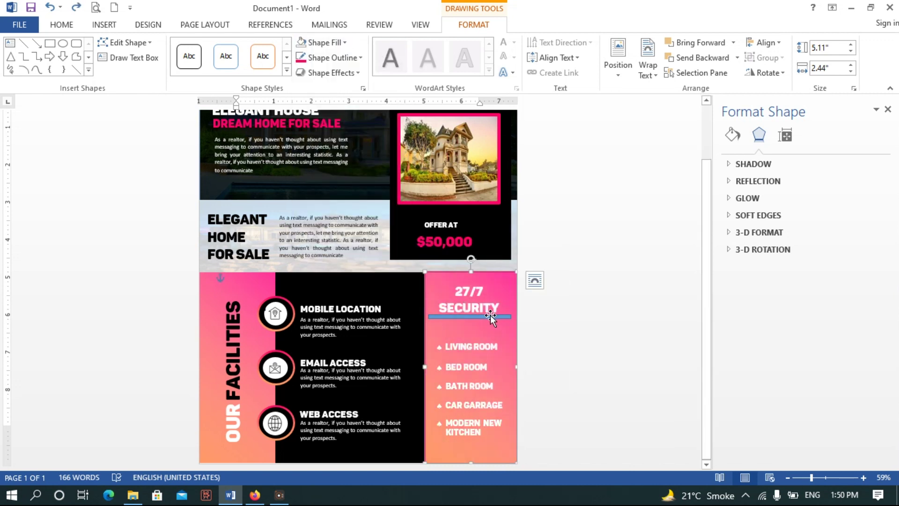
# - Fill the thin line under SECURITY hot pink with no outline
pyautogui.click(468, 317)
pyautogui.click(323, 43)
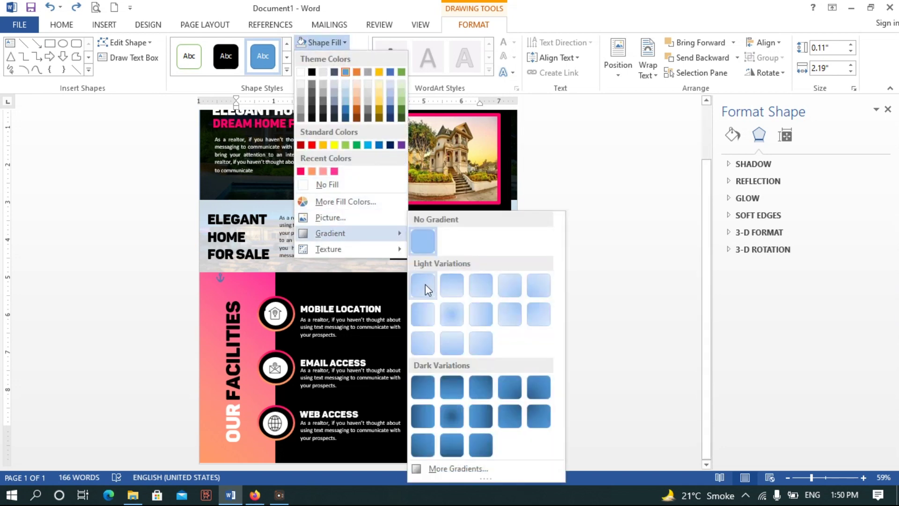
pyautogui.click(301, 171)
pyautogui.click(328, 57)
pyautogui.click(331, 202)
pyautogui.click(465, 326)
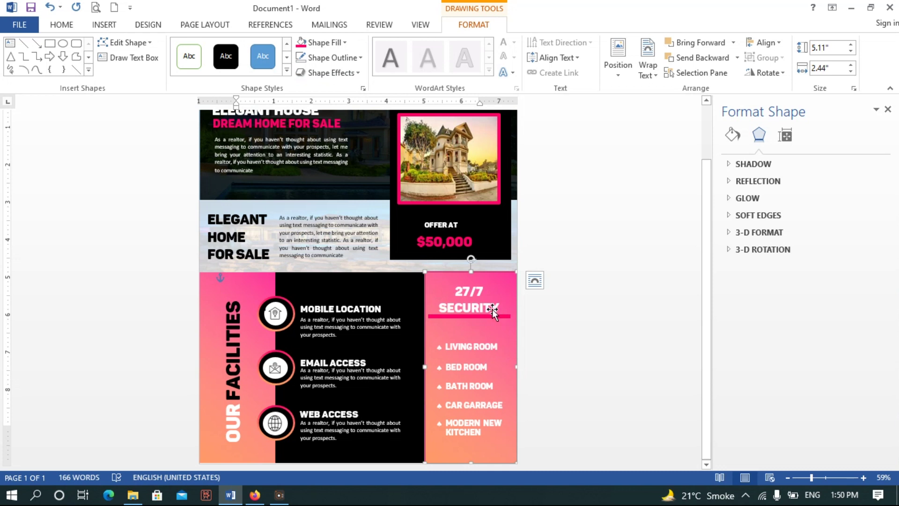
pyautogui.click(491, 317)
pyautogui.click(492, 318)
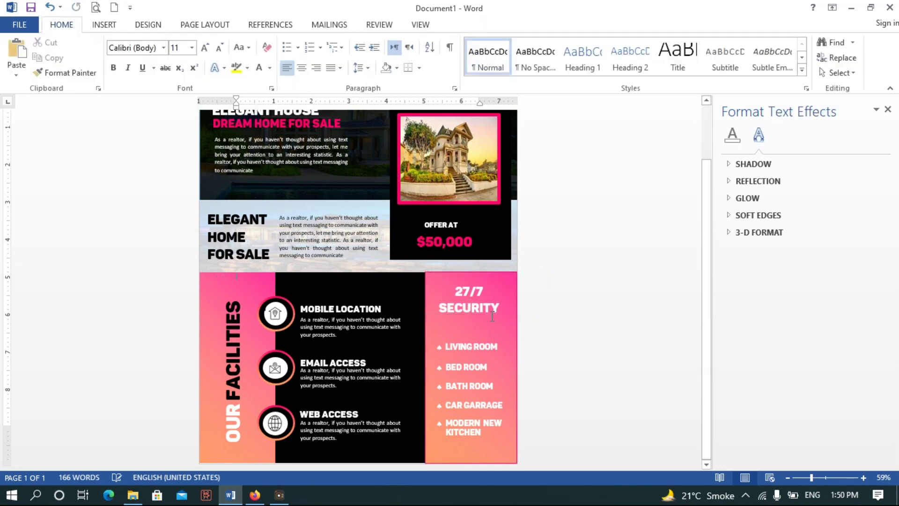
# - Copy the ELEGANT HOME paragraph under 27/7 SECURITY and trim it to one sentence
pyautogui.click(276, 219)
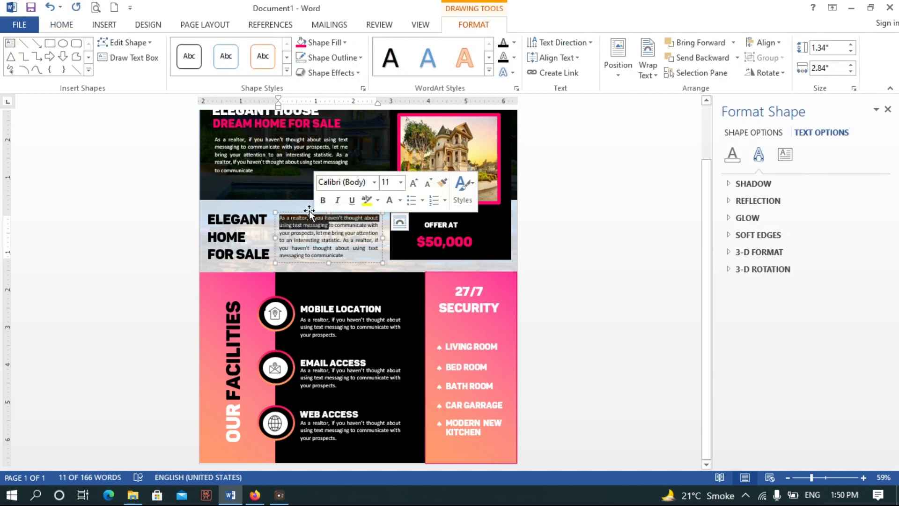
pyautogui.moveTo(310, 210); pyautogui.dragTo(479, 317)
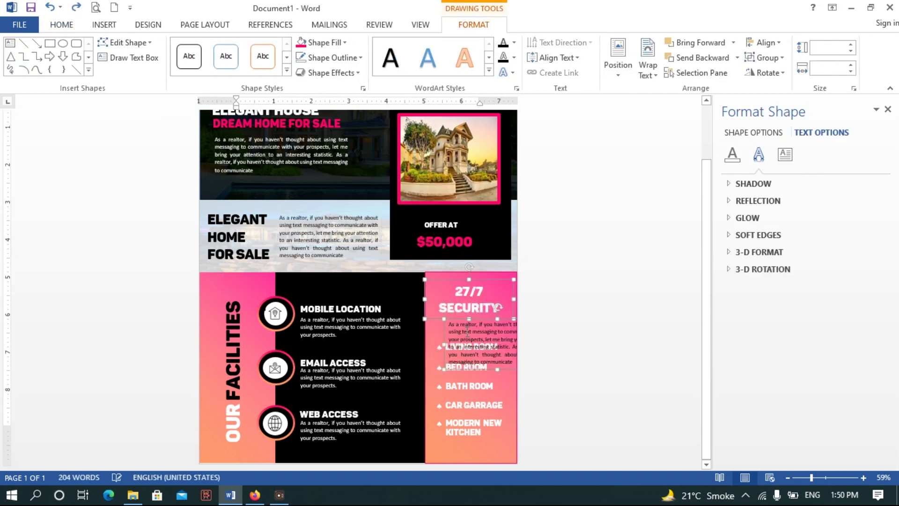
pyautogui.moveTo(512, 361); pyautogui.dragTo(511, 347)
pyautogui.press('Delete')
pyautogui.moveTo(449, 322)
pyautogui.mouseDown()
pyautogui.moveTo(461, 329)
pyautogui.moveTo(445, 316)
pyautogui.mouseUp()
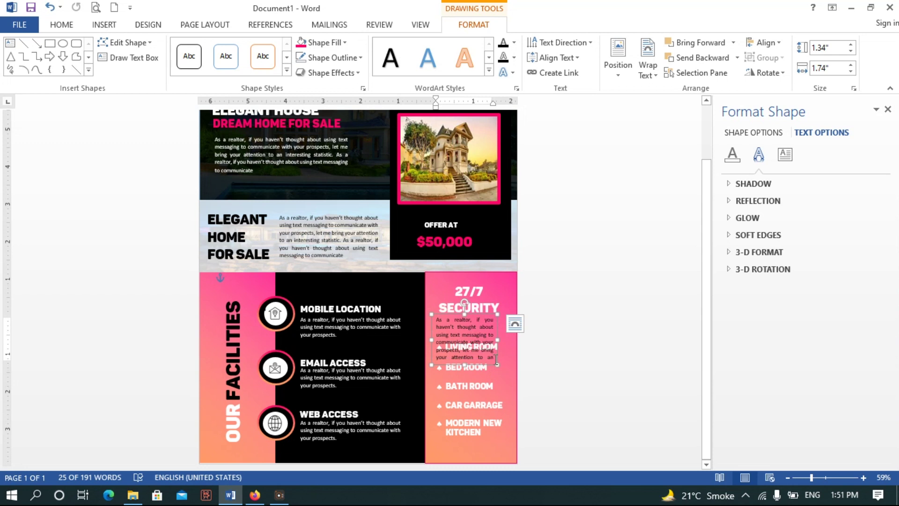
pyautogui.moveTo(496, 360); pyautogui.dragTo(471, 341)
pyautogui.press('Delete')
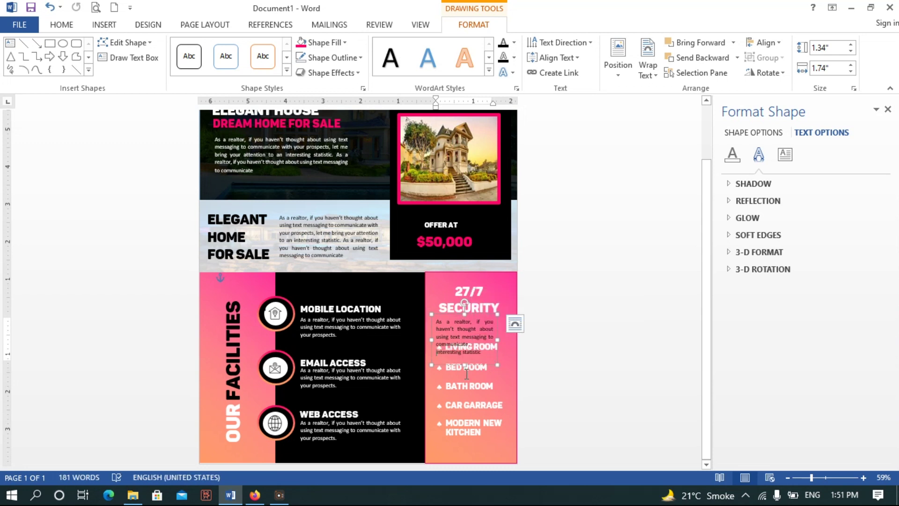
pyautogui.moveTo(478, 352)
pyautogui.mouseDown()
pyautogui.moveTo(473, 346)
pyautogui.moveTo(503, 339)
pyautogui.mouseUp()
pyautogui.press('Delete')
pyautogui.click(510, 366)
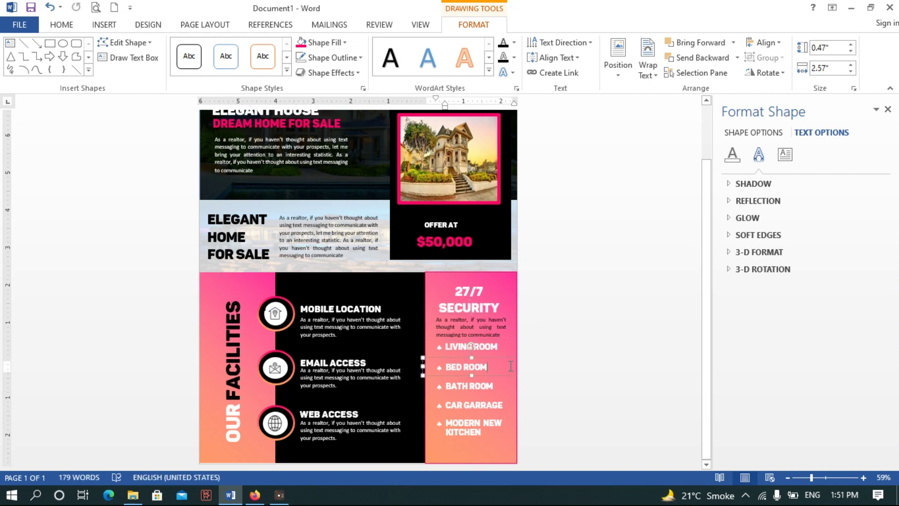
pyautogui.click(502, 425)
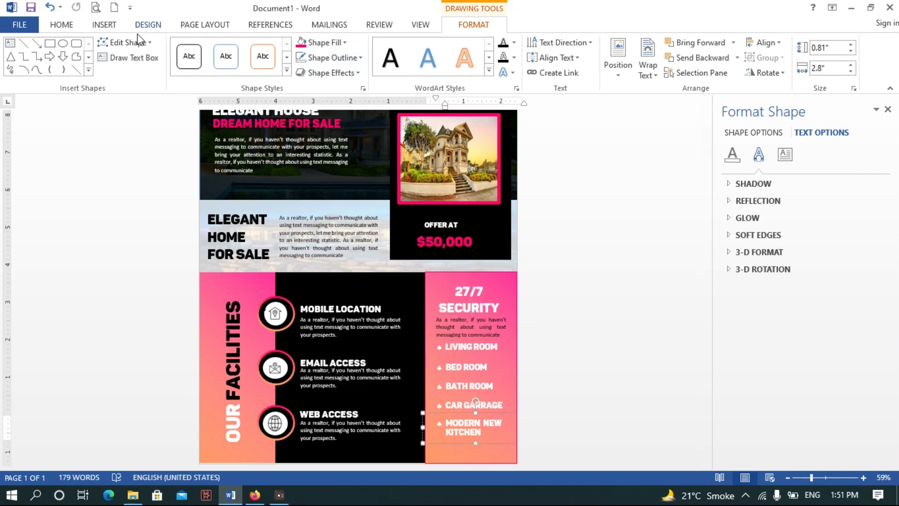
# - Draw a thin white bar with no outline under LIVING ROOM
pyautogui.click(50, 43)
pyautogui.moveTo(429, 349); pyautogui.dragTo(514, 355)
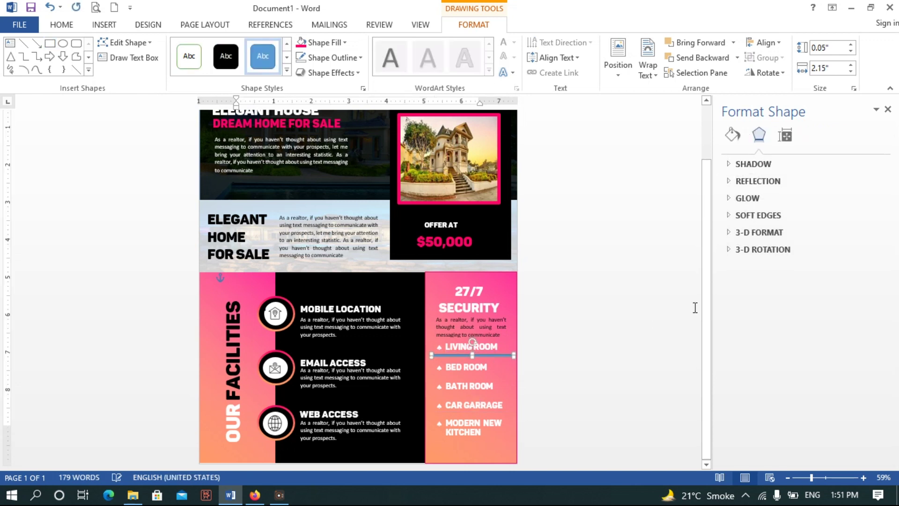
pyautogui.click(344, 42)
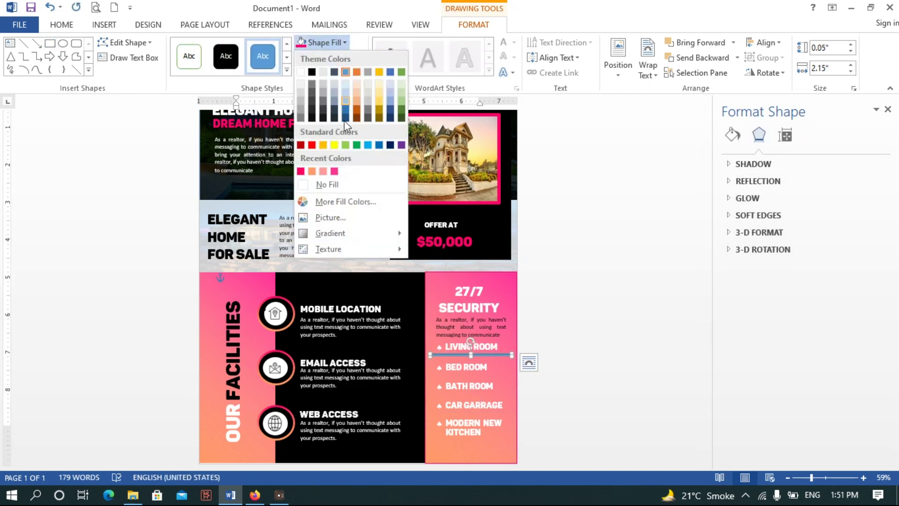
pyautogui.click(326, 179)
pyautogui.click(343, 42)
pyautogui.click(301, 66)
pyautogui.click(361, 57)
pyautogui.click(328, 199)
pyautogui.click(477, 369)
# - Copy the white line under BED ROOM, BATH ROOM, CAR GARRAGE and MODERN NEW KITCHEN
pyautogui.click(477, 356)
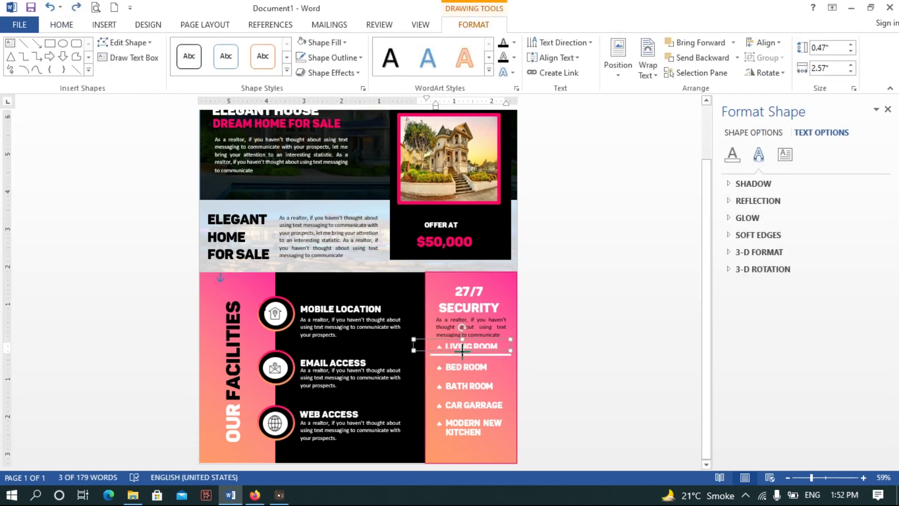
pyautogui.click(463, 355)
pyautogui.moveTo(464, 354); pyautogui.dragTo(464, 374)
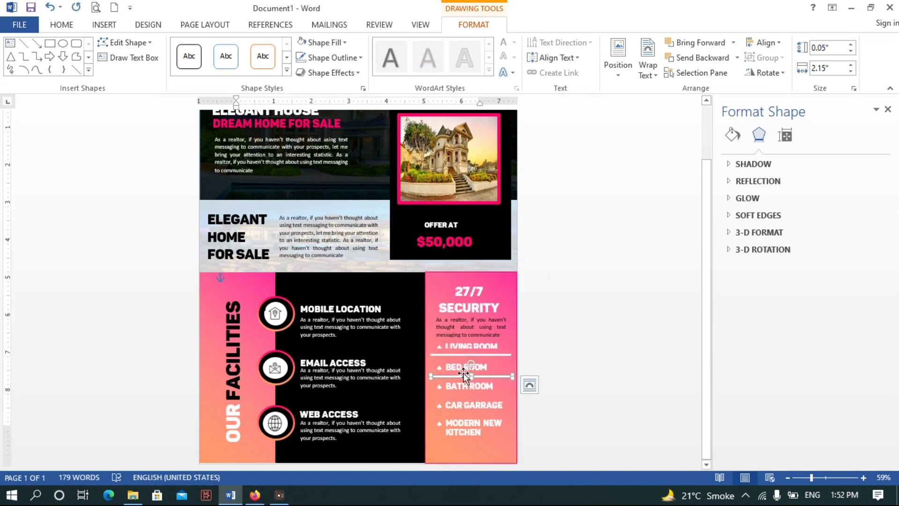
pyautogui.moveTo(465, 381); pyautogui.dragTo(467, 416)
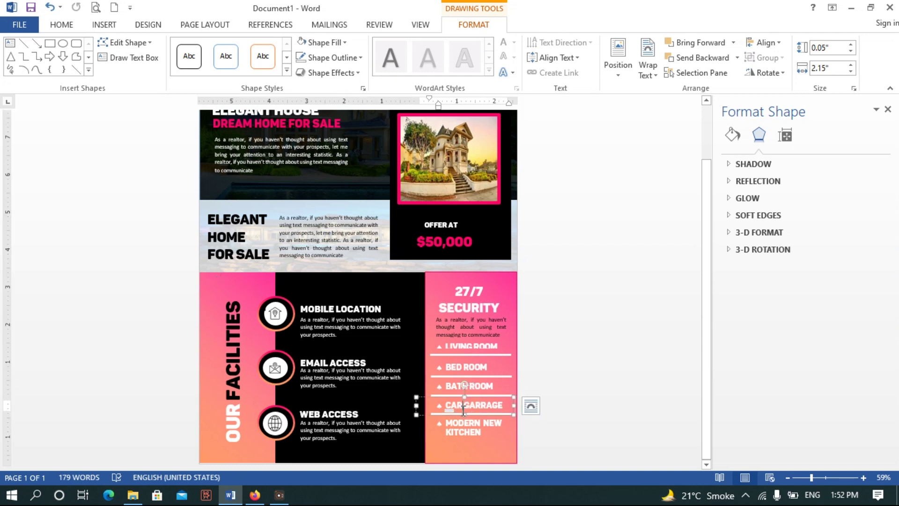
pyautogui.click(497, 439)
pyautogui.click(495, 453)
pyautogui.click(509, 415)
pyautogui.click(513, 411)
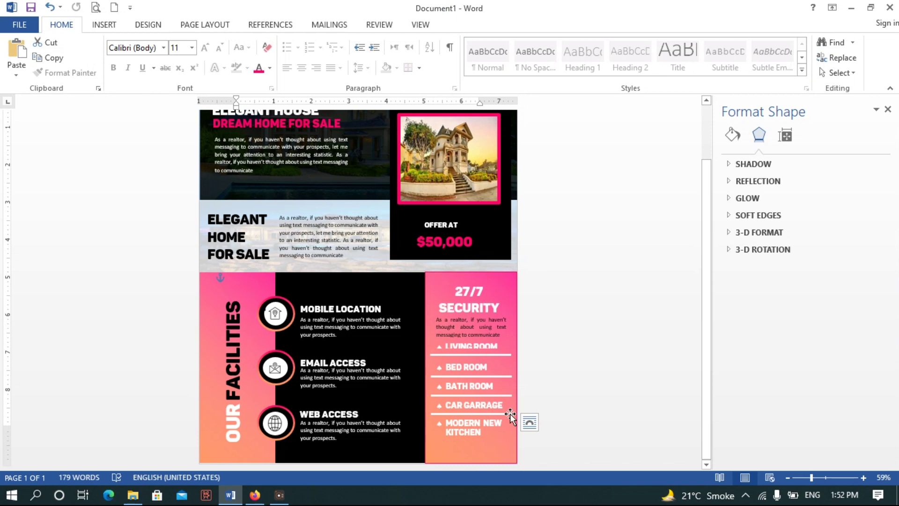
pyautogui.moveTo(508, 415); pyautogui.dragTo(506, 438)
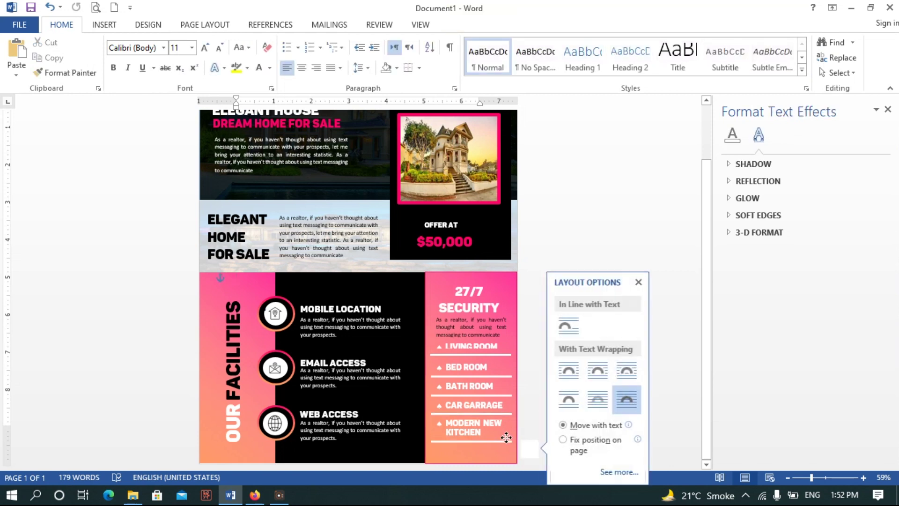
pyautogui.click(497, 349)
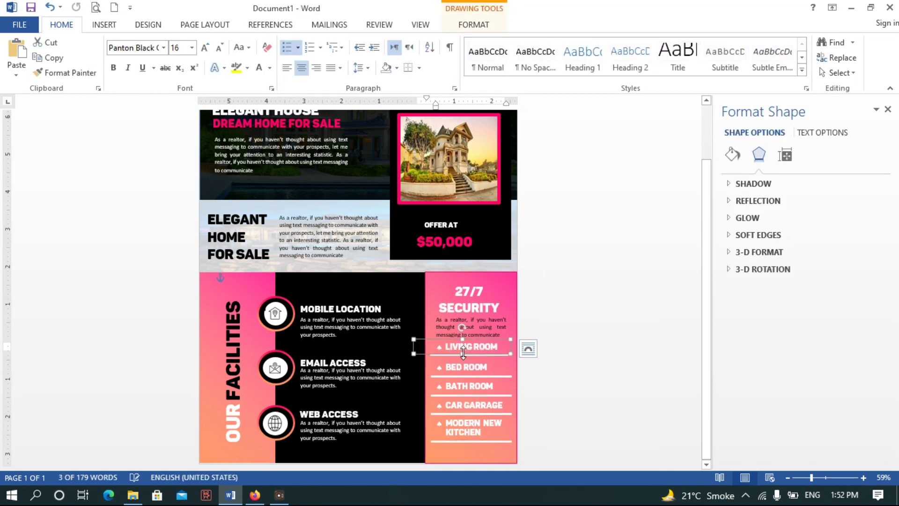
pyautogui.click(594, 355)
# - Set No Outline on the black facilities box, the 27/7 SECURITY panel and the pink panel
pyautogui.moveTo(812, 477); pyautogui.dragTo(805, 477)
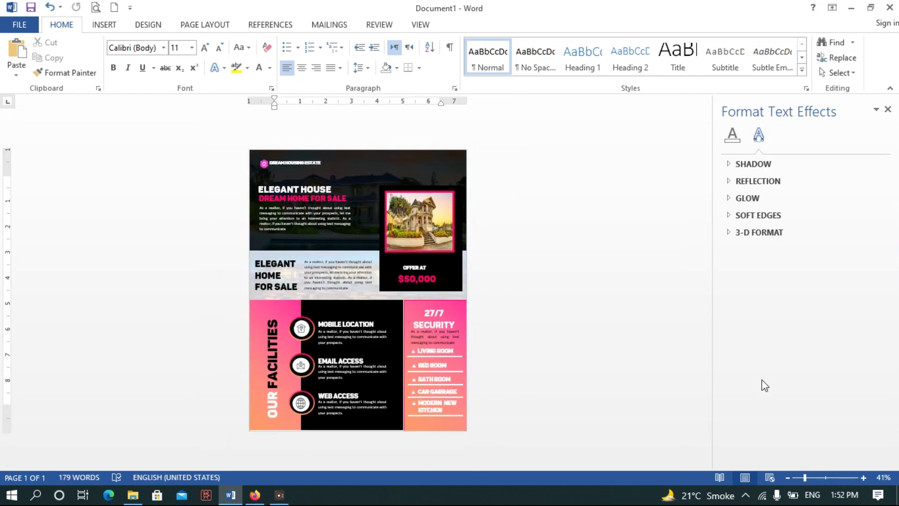
pyautogui.click(395, 393)
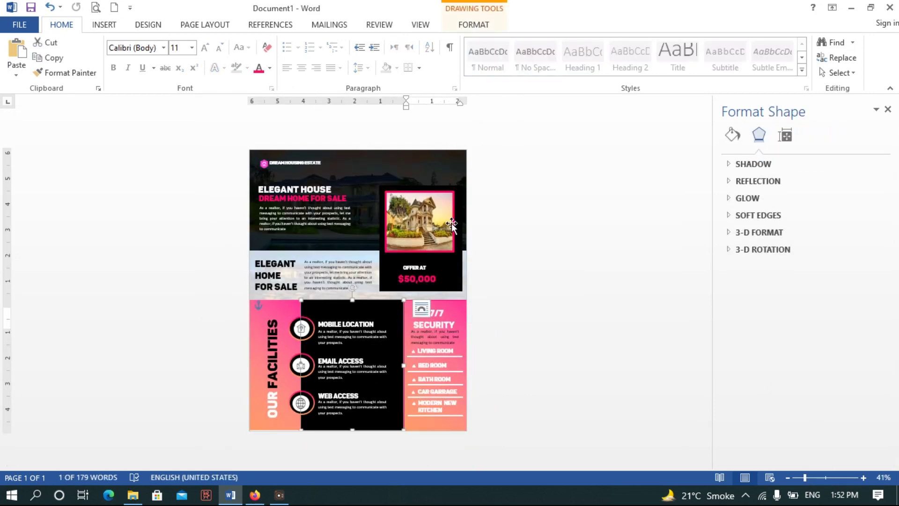
pyautogui.click(474, 24)
pyautogui.click(302, 57)
pyautogui.click(345, 199)
pyautogui.click(435, 307)
pyautogui.click(435, 426)
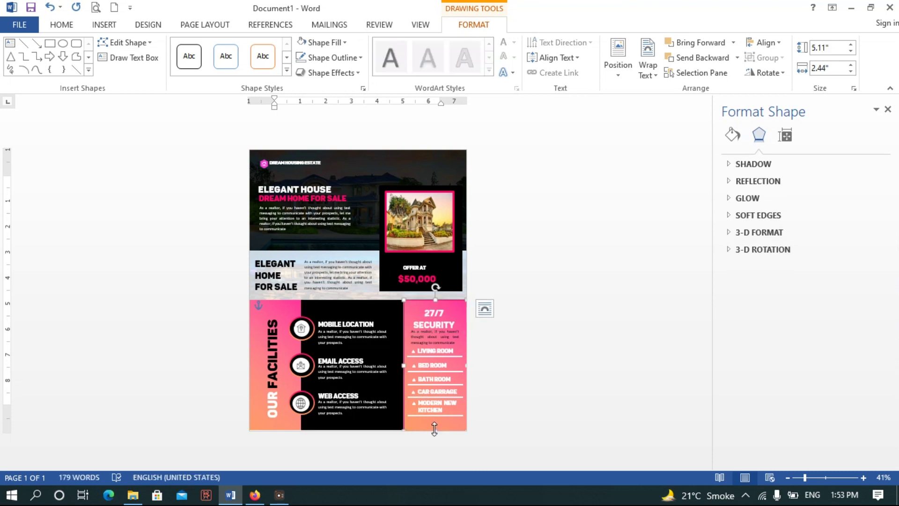
pyautogui.click(331, 57)
pyautogui.click(342, 199)
# - Stretch the black facilities box slightly rightward to meet the SECURITY panel
pyautogui.click(402, 415)
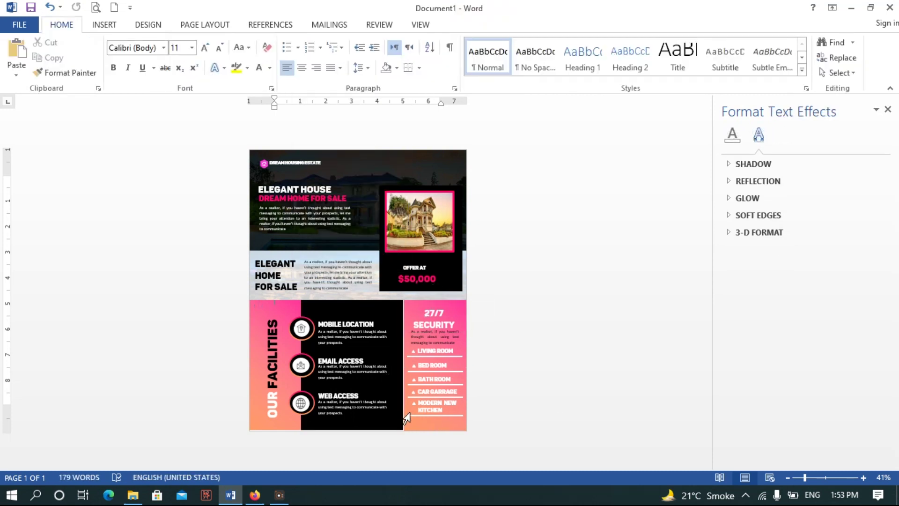
pyautogui.click(412, 422)
pyautogui.click(397, 372)
pyautogui.moveTo(403, 365); pyautogui.dragTo(406, 365)
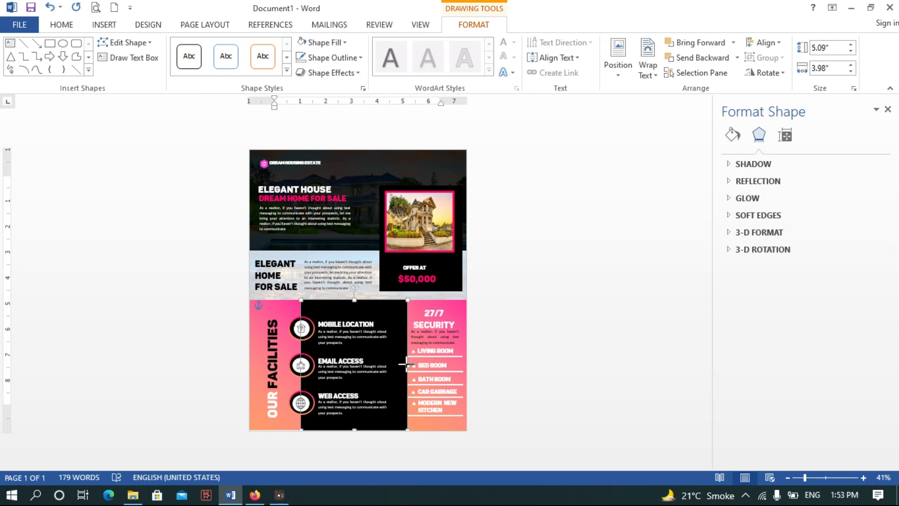
pyautogui.click(420, 446)
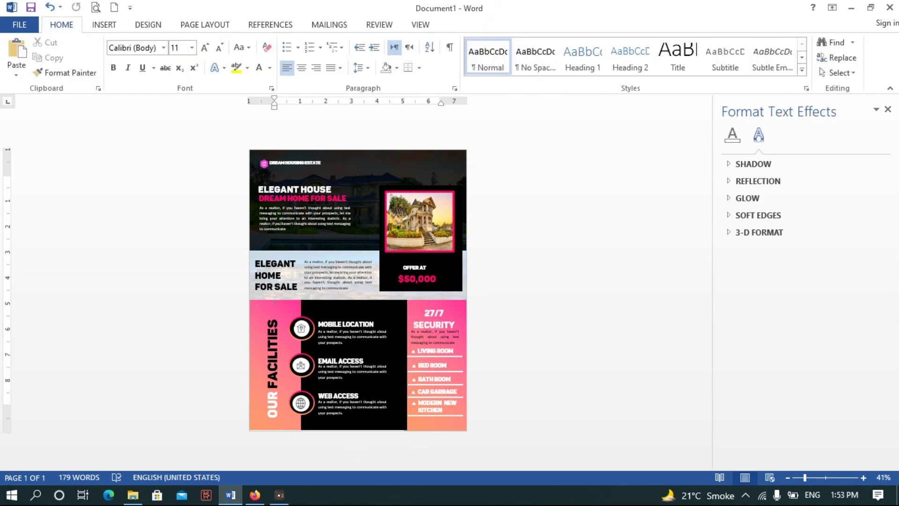